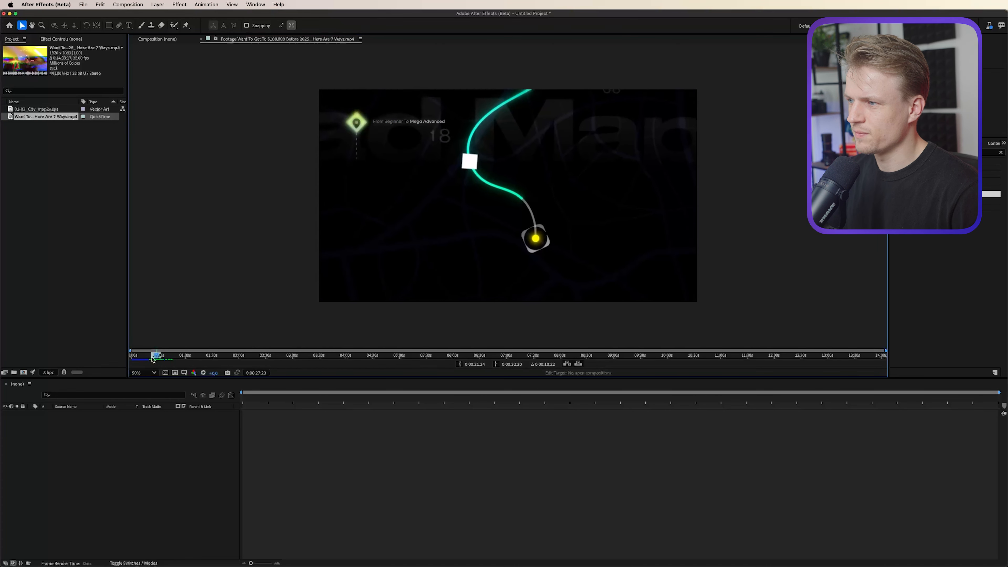
- Create a composition named City Map with the UHD (4K) 3840x2160 25 fps preset
left_click(12, 364)
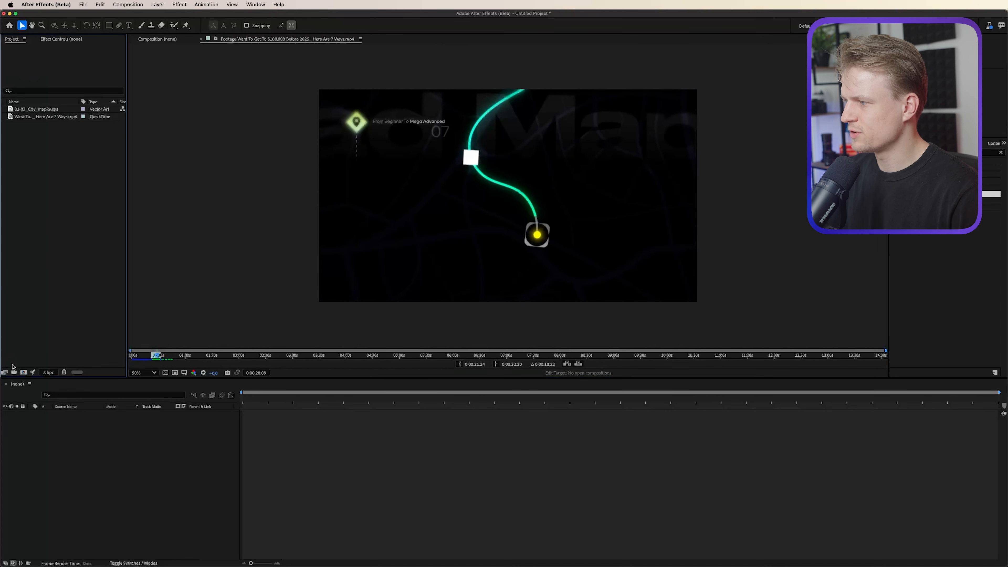
left_click(22, 372)
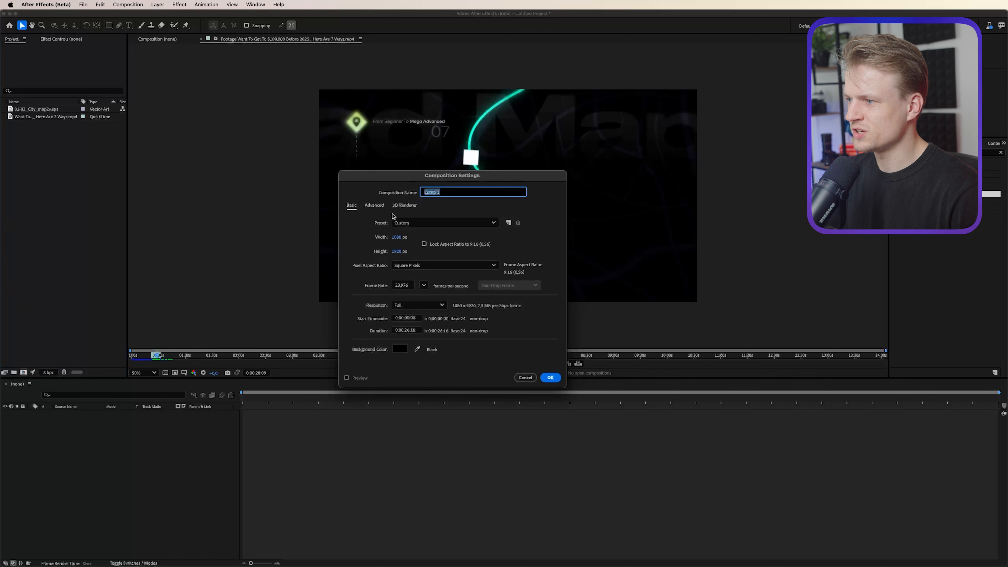
left_click(396, 223)
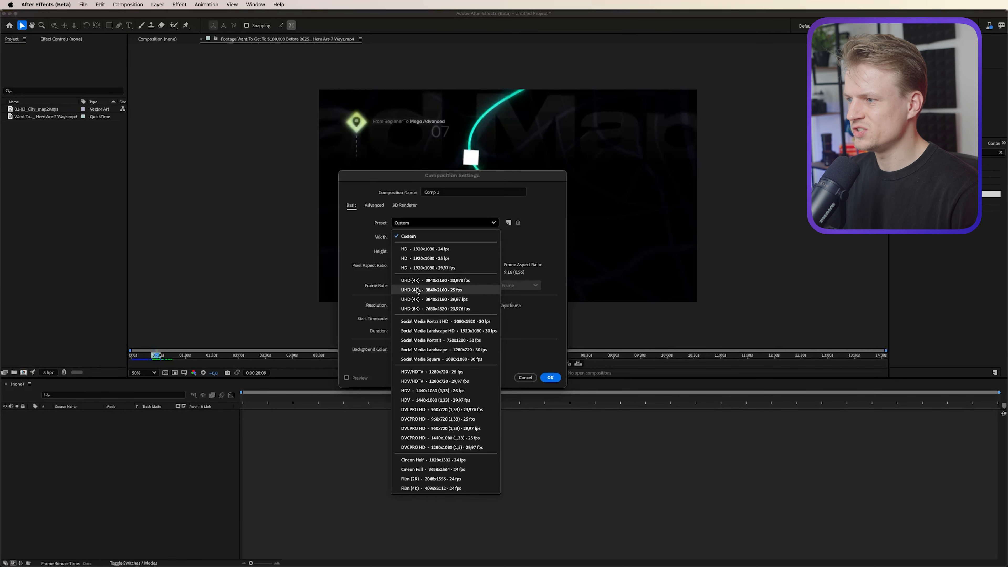
left_click(445, 291)
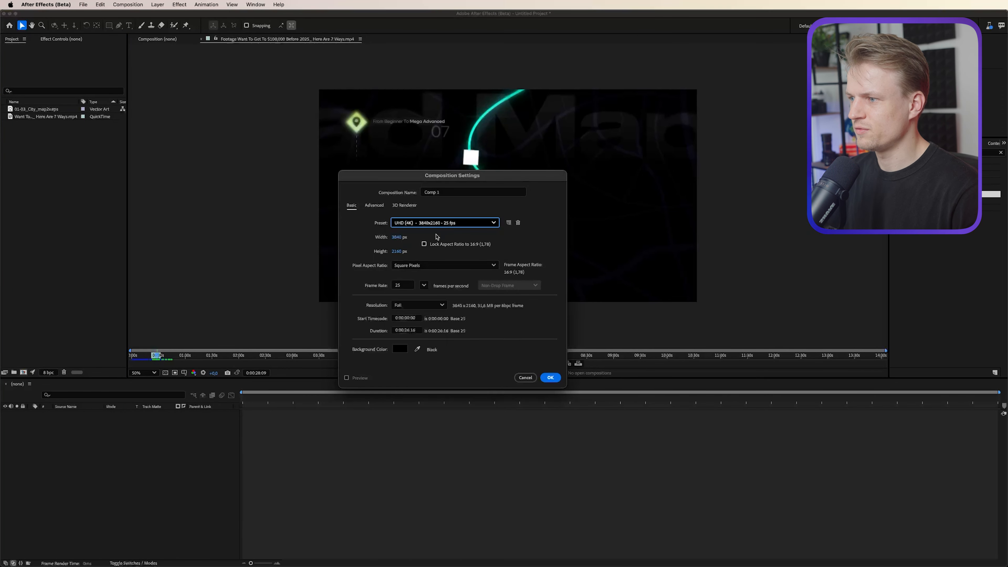
triple_click(463, 195)
type("0ity Map")
key("Return")
- Add the city map vector file to the composition, scale it to 80%, and move it upward to frame the roundabout and river
left_click_drag(37, 109, 95, 420)
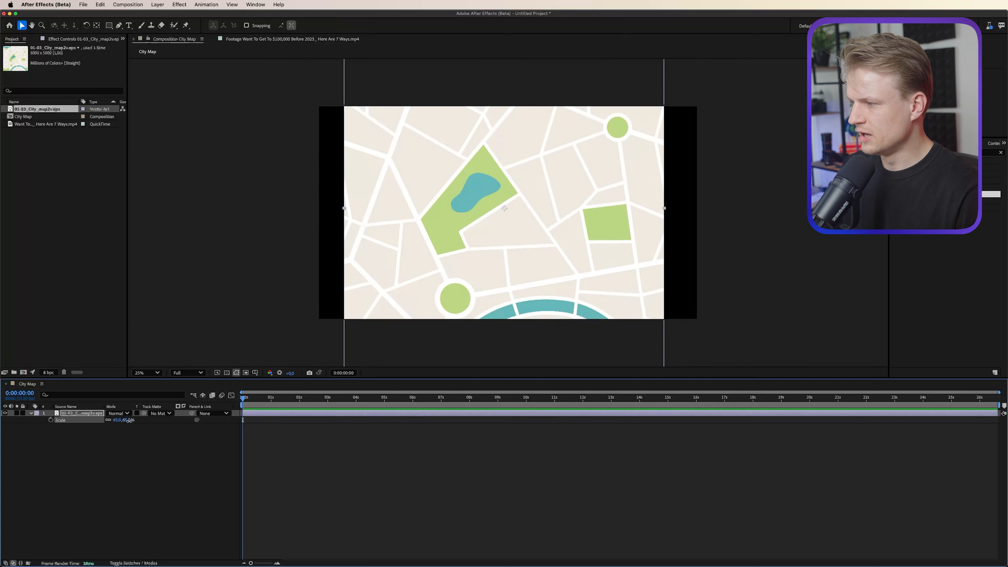
left_click_drag(121, 419, 135, 421)
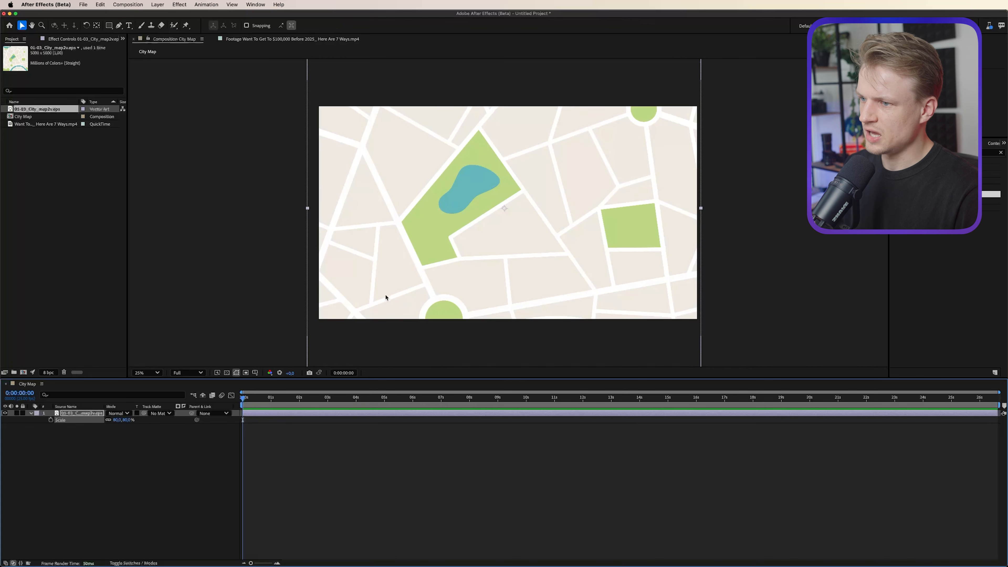
left_click_drag(468, 295, 469, 240)
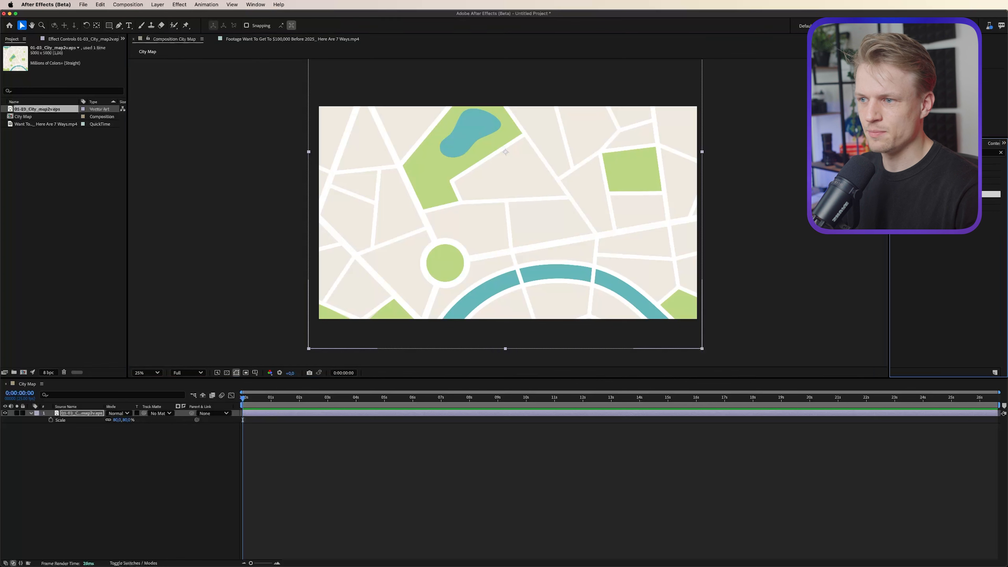
- Darken the map layer with Brightness & Contrast at -150 brightness and 100 contrast, plus a Tint mapping white to 1C1C1C
double_click(925, 194)
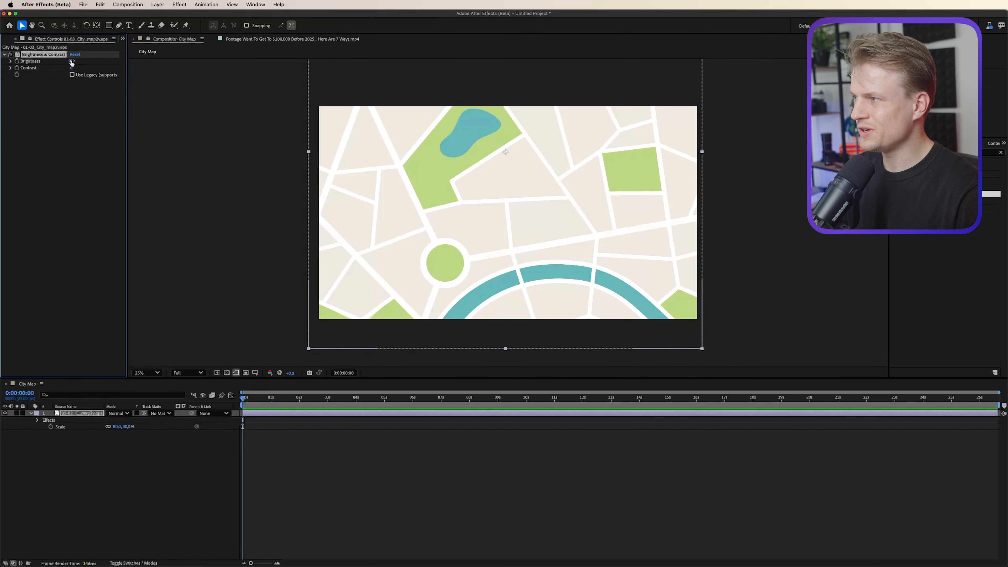
left_click_drag(72, 61, 111, 68)
left_click(932, 152)
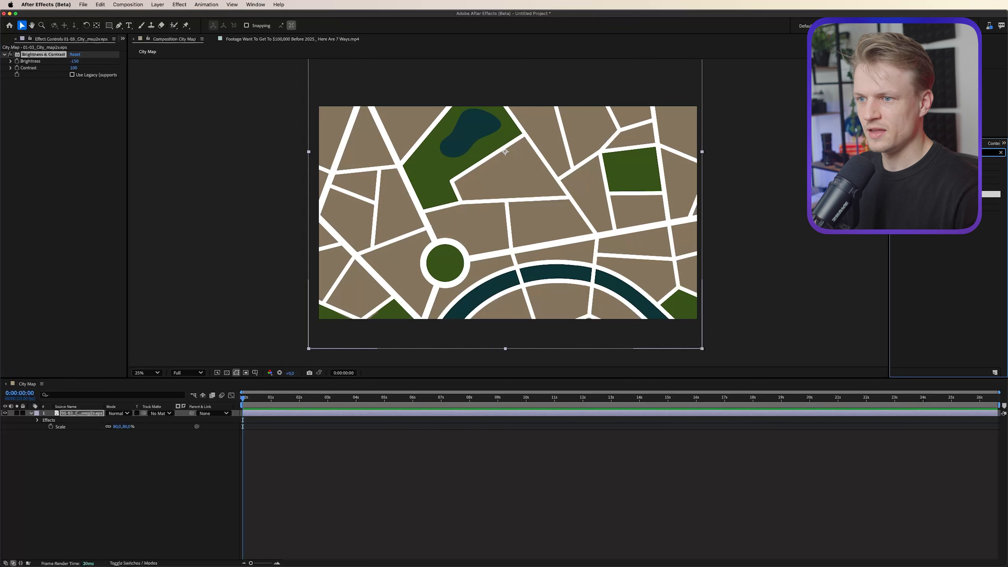
type("tint")
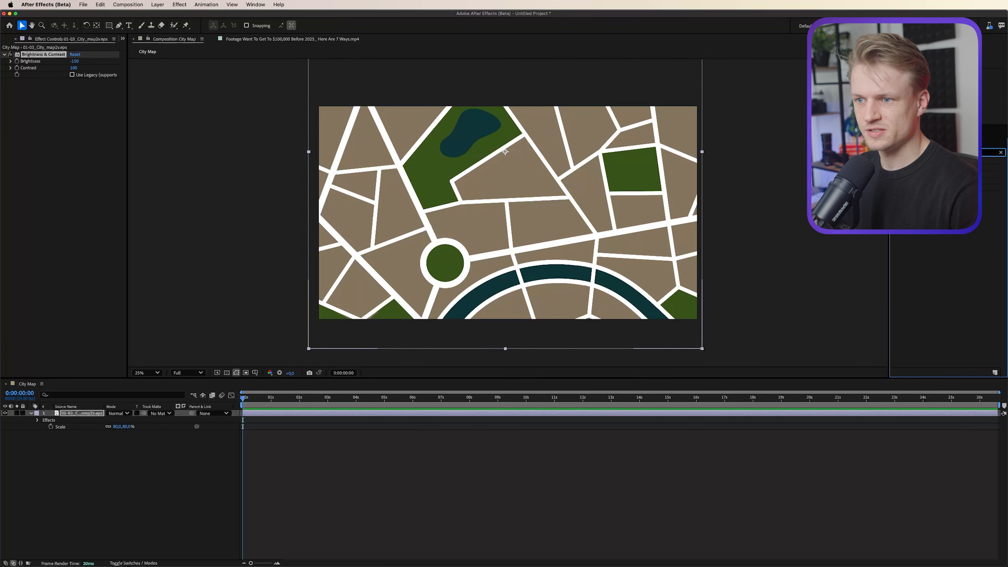
double_click(917, 188)
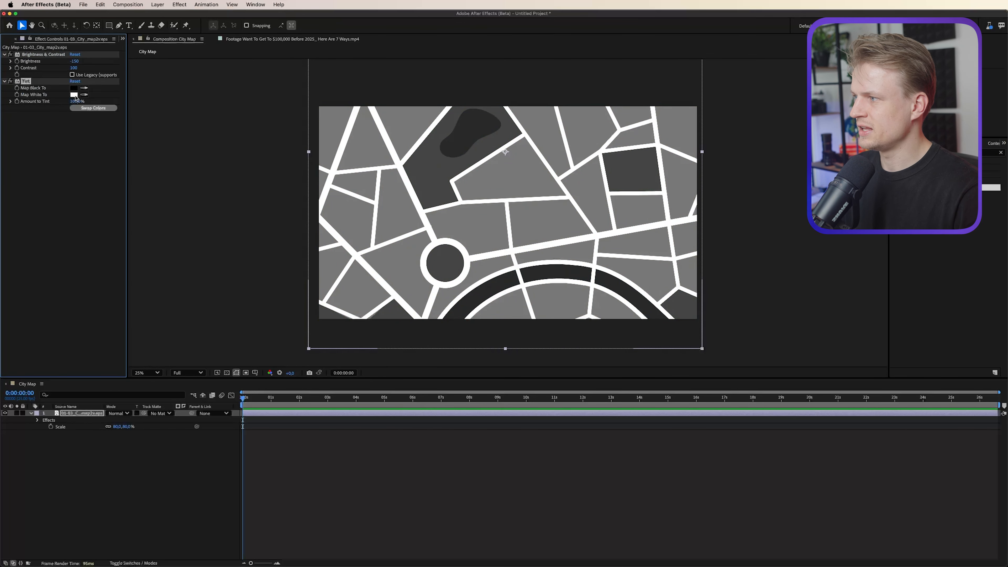
left_click(74, 95)
left_click_drag(461, 311, 356, 359)
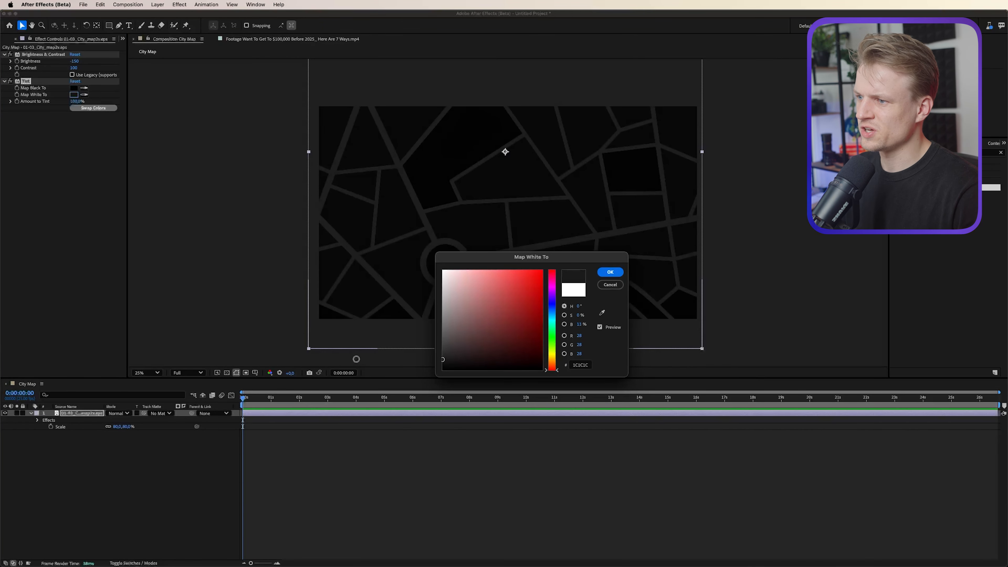
left_click(609, 272)
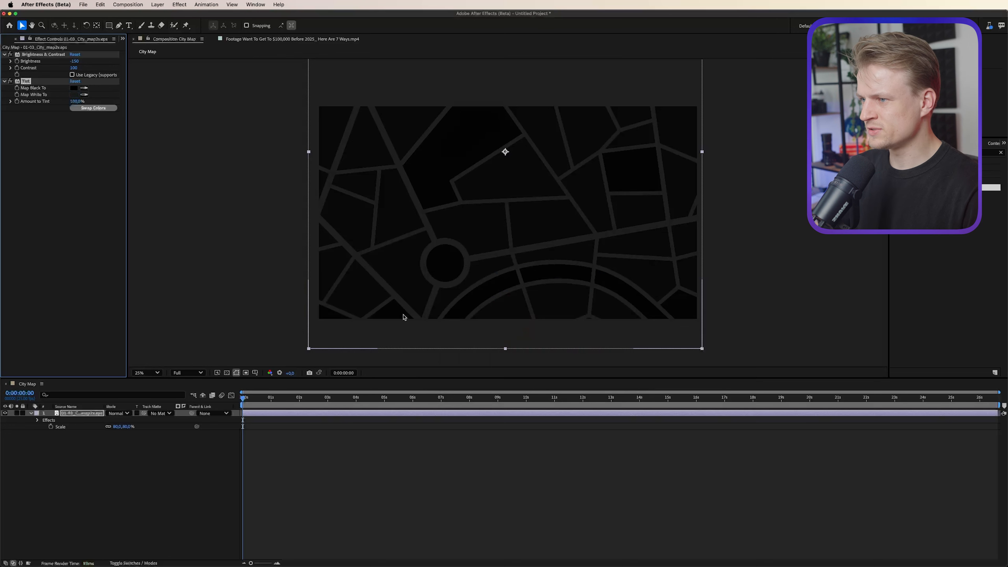
- With no layer selected, activate the Rectangle tool and set its fill type to Linear Gradient
left_click(312, 453)
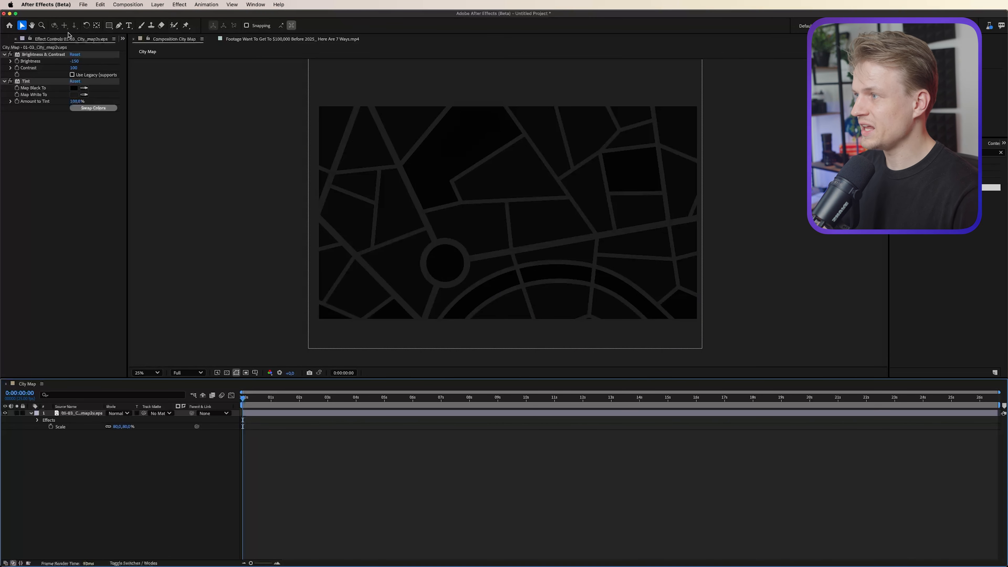
key("period")
left_click_drag(281, 239, 437, 83)
left_click_drag(387, 157, 442, 136)
key("period")
left_click(108, 25)
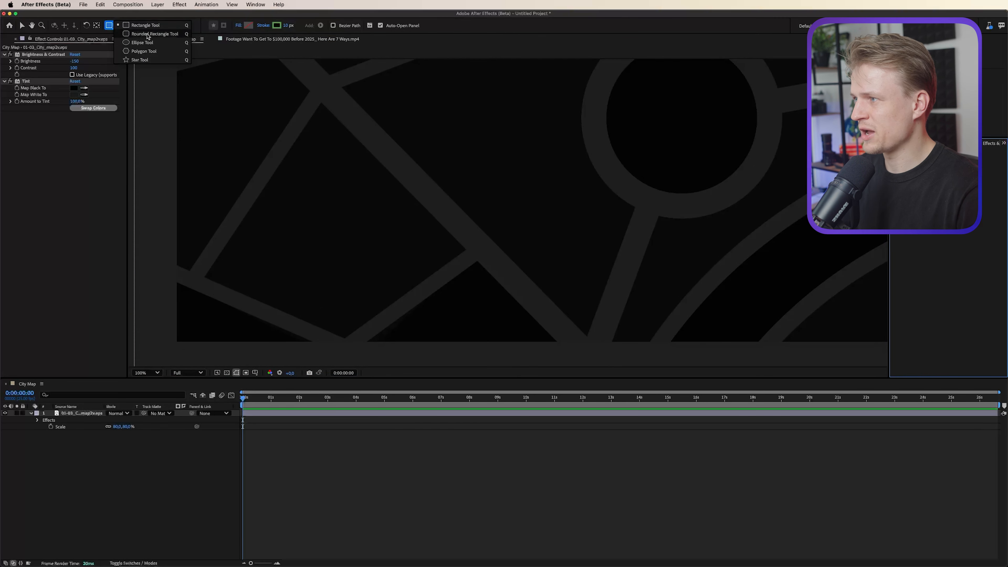
left_click(131, 26)
key("comma")
left_click(238, 25)
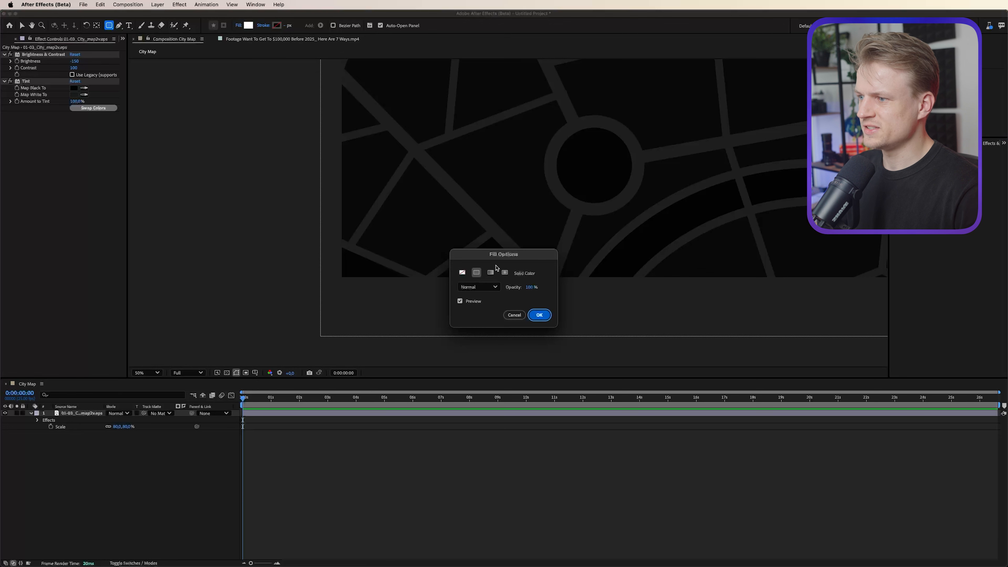
left_click(491, 273)
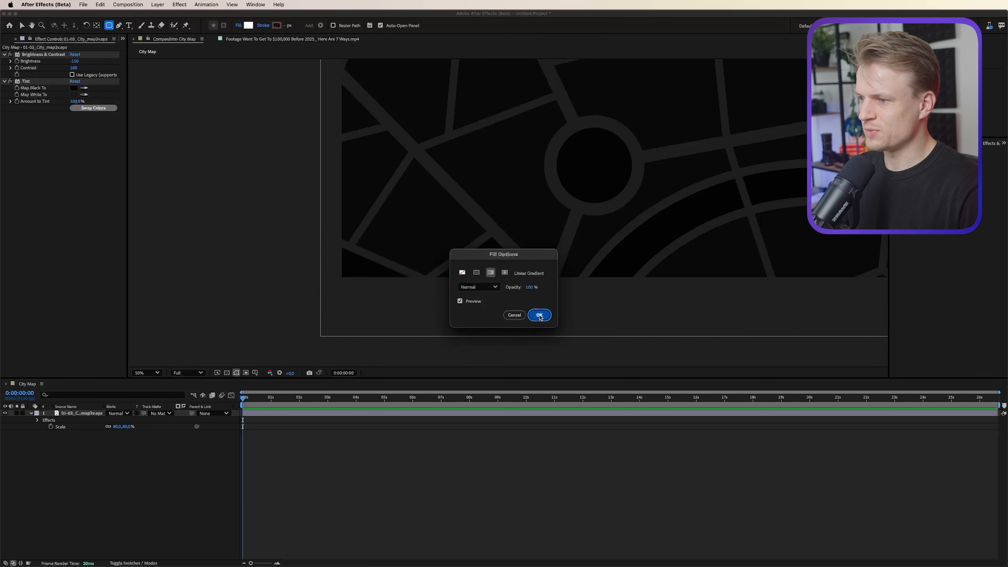
left_click(539, 317)
- Define the fill gradient from light green C6E57E at the start to turquoise 4DD5C3 at the end
left_click(248, 26)
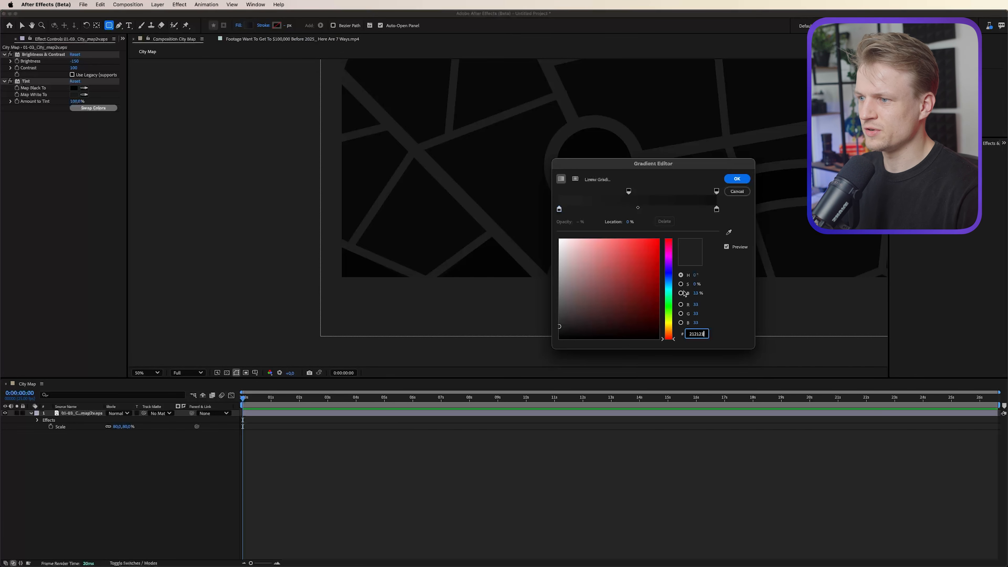
left_click(668, 307)
left_click_drag(566, 278, 582, 257)
left_click(669, 317)
left_click(604, 248)
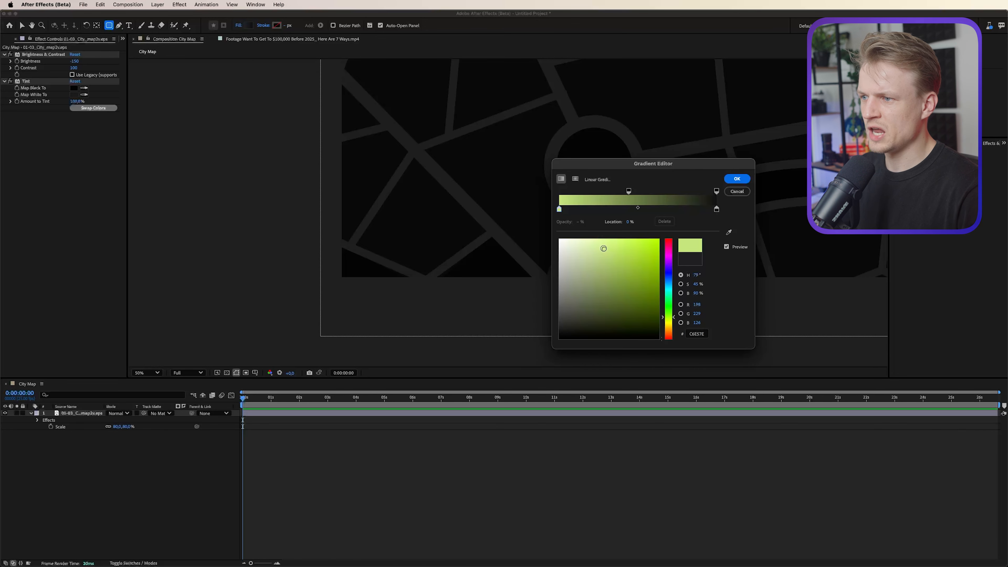
left_click(716, 208)
left_click(670, 291)
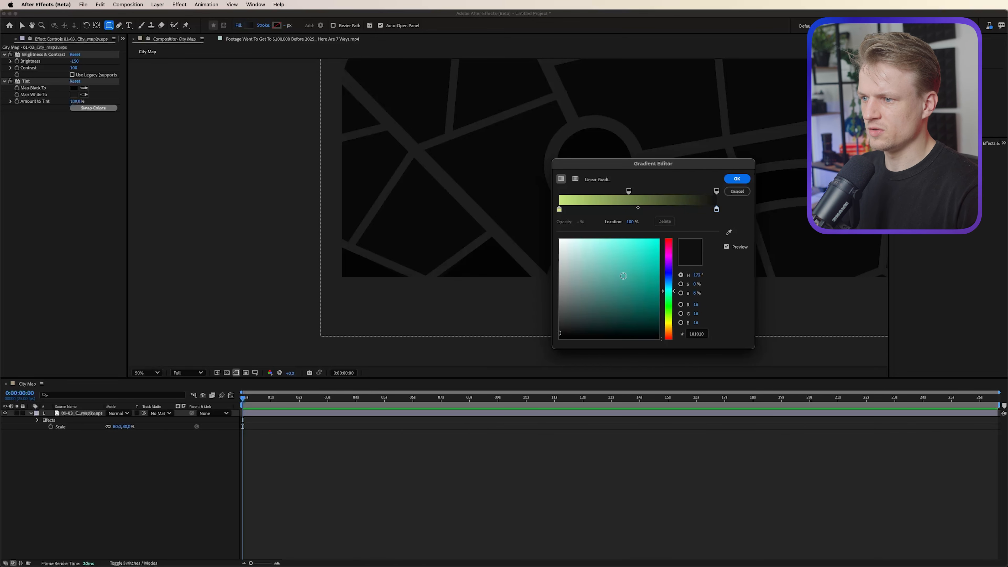
left_click(617, 238)
left_click_drag(620, 247, 619, 257)
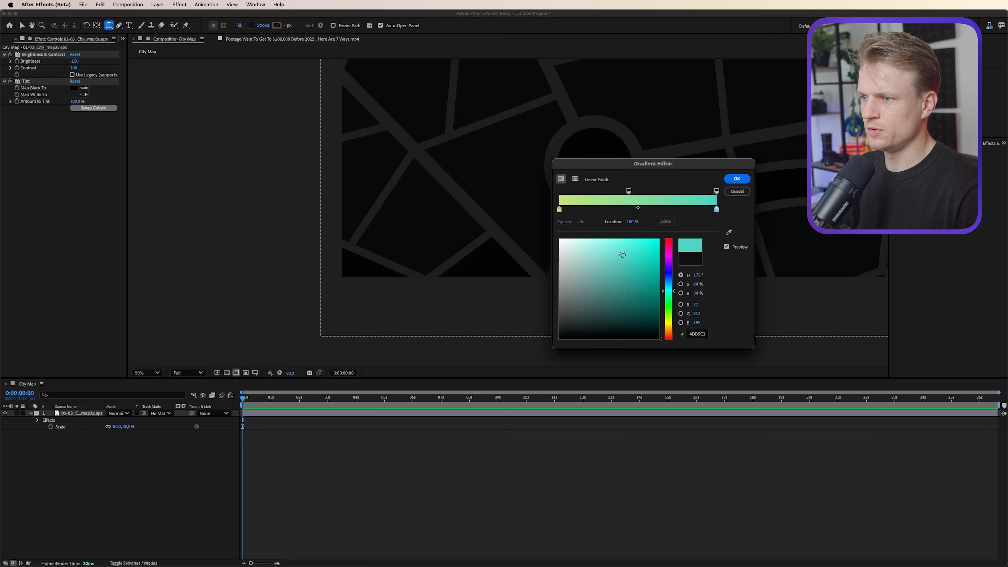
left_click(737, 179)
- Draw a gradient square about 500 px wide beside the roundabout and set its corner roundness to 118
mouse_move(433, 133)
left_mouse_down()
mouse_move(507, 209)
mouse_move(525, 223)
mouse_move(532, 211)
left_mouse_up()
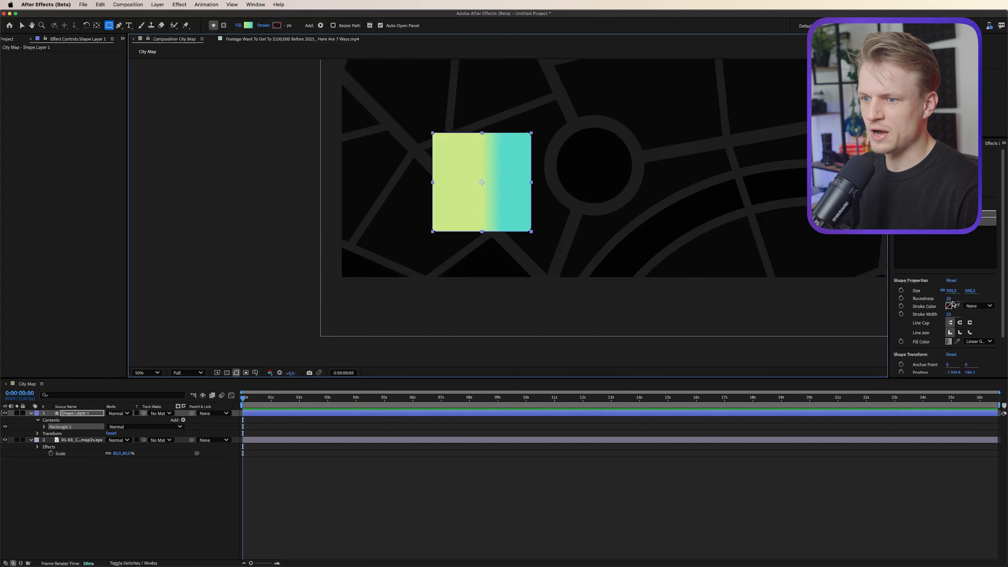
left_click_drag(949, 299, 979, 290)
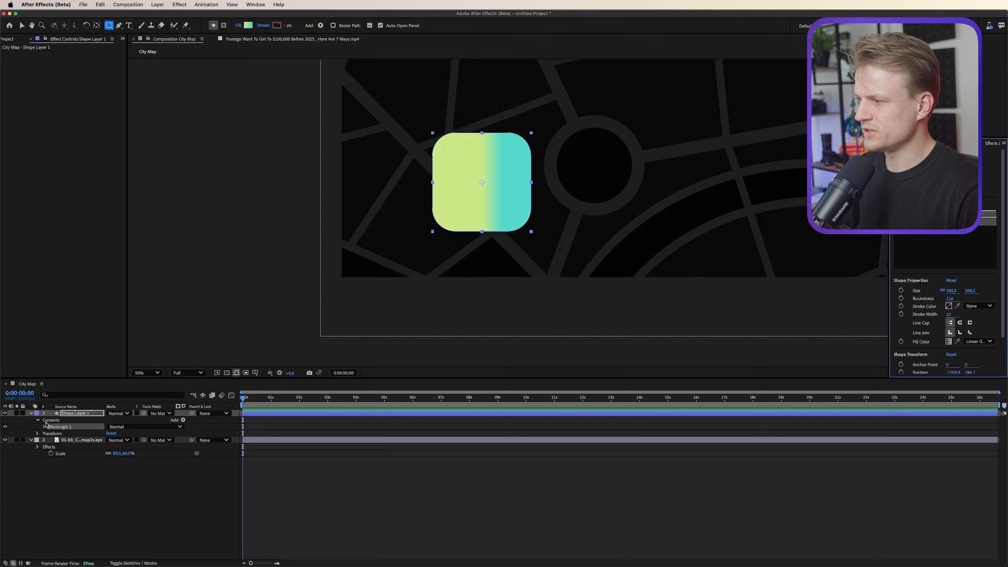
- Reposition the gradient fill's start and end points so it runs from just above the square's upper edge to just below its lower edge
left_click(44, 426)
left_click(74, 413)
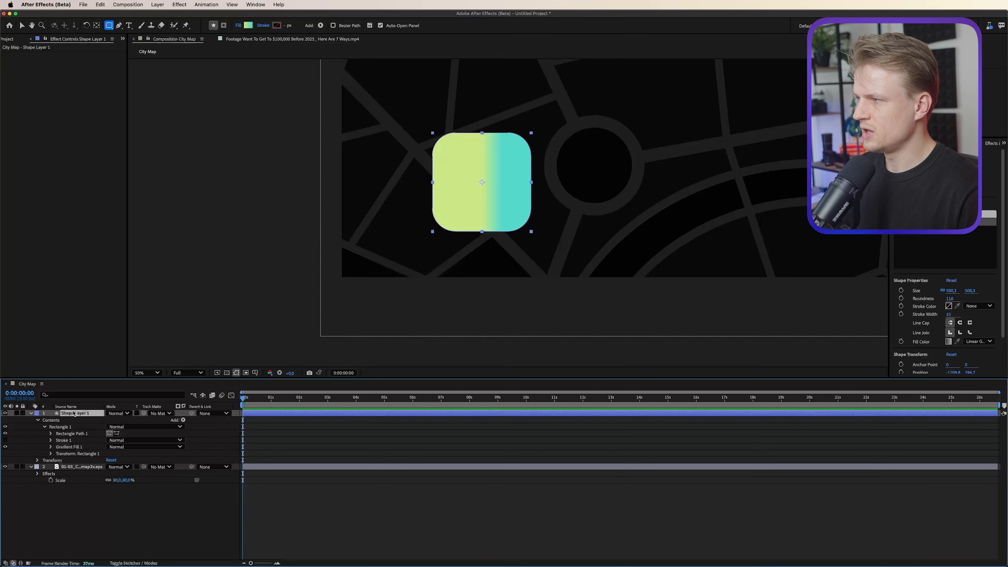
left_click(22, 26)
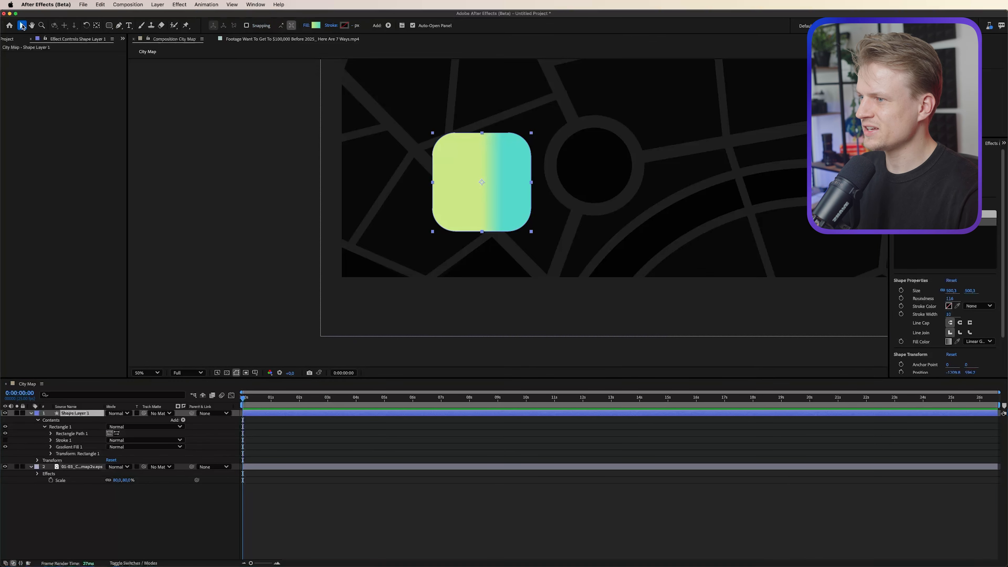
left_click(64, 447)
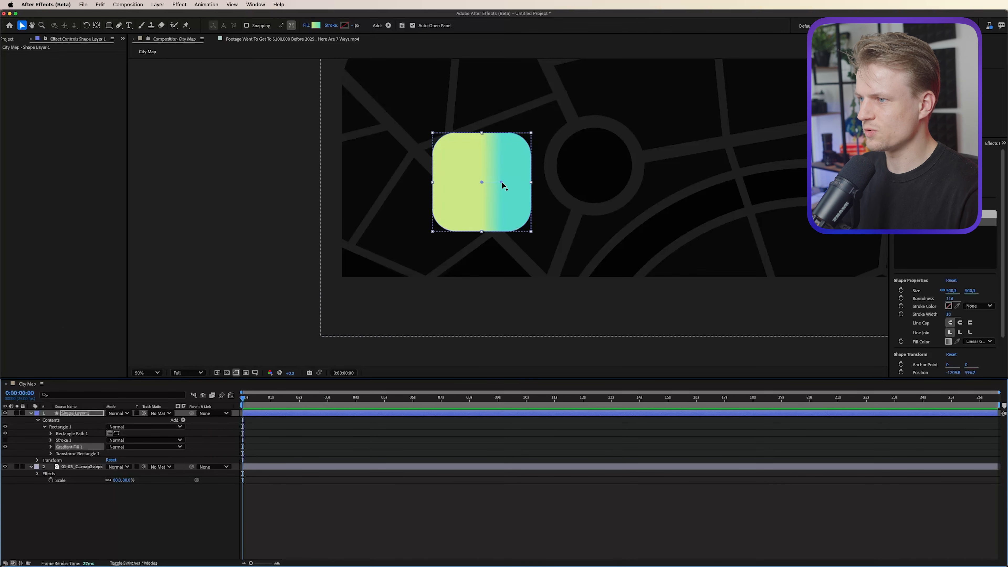
left_click_drag(500, 182, 497, 232)
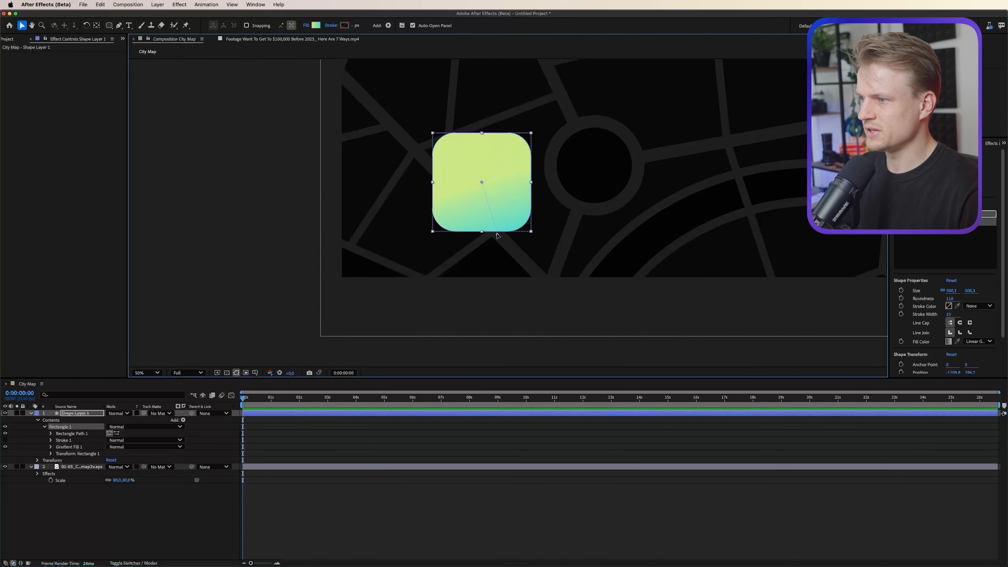
left_click_drag(481, 182, 478, 124)
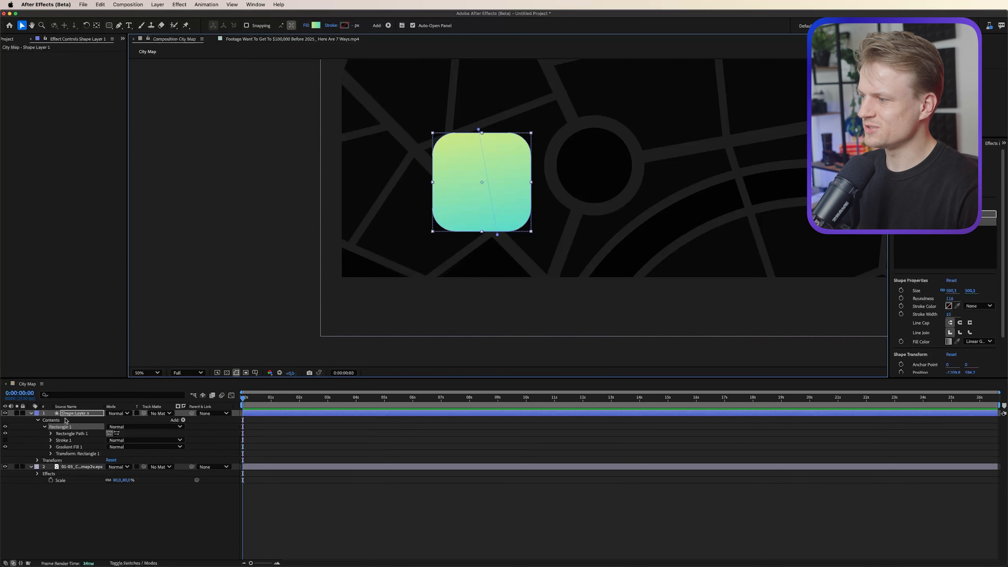
- Duplicate the rounded square's layer and give the copy a solid 070707 fill
left_click(74, 413)
key("super+d")
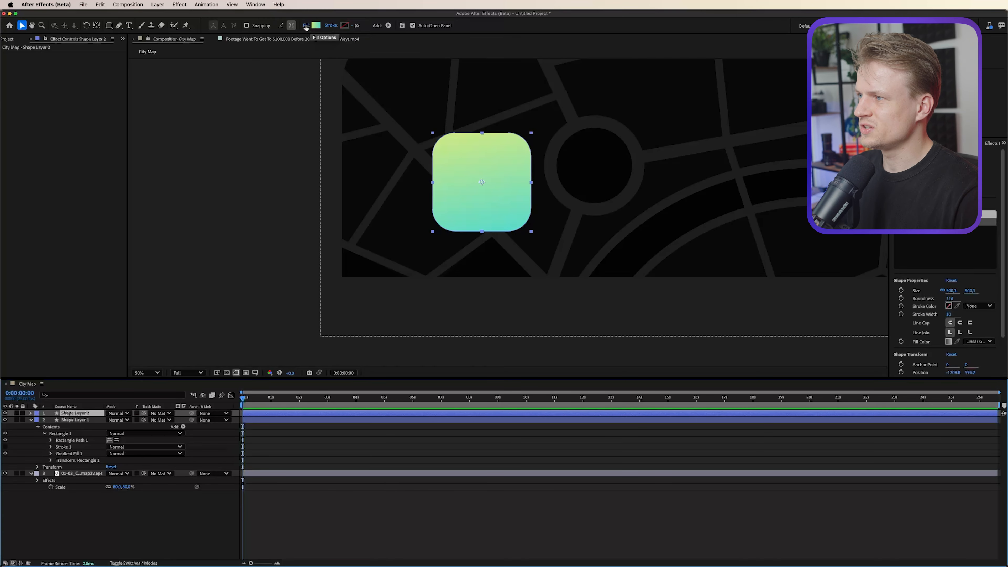
left_click(306, 26)
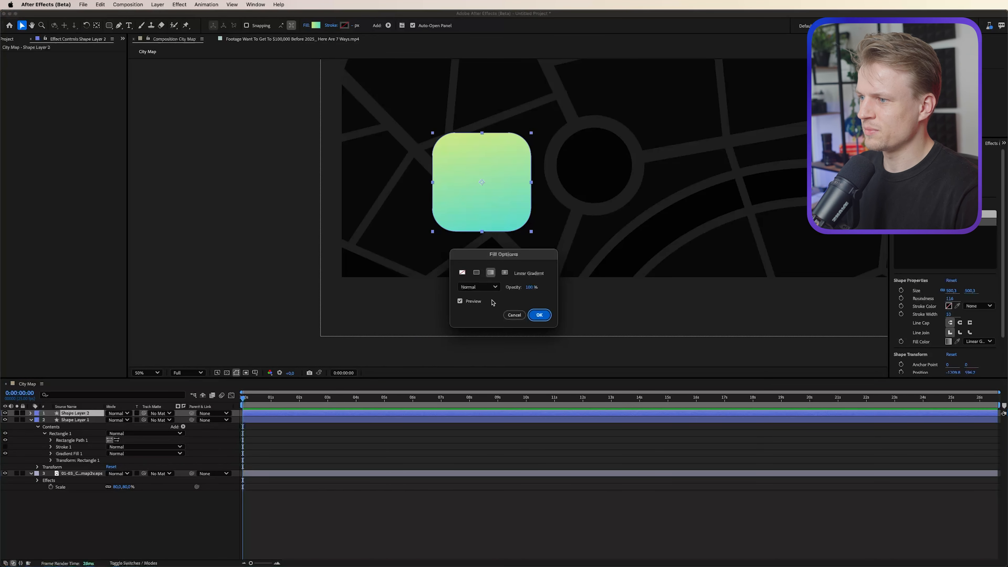
left_click(476, 273)
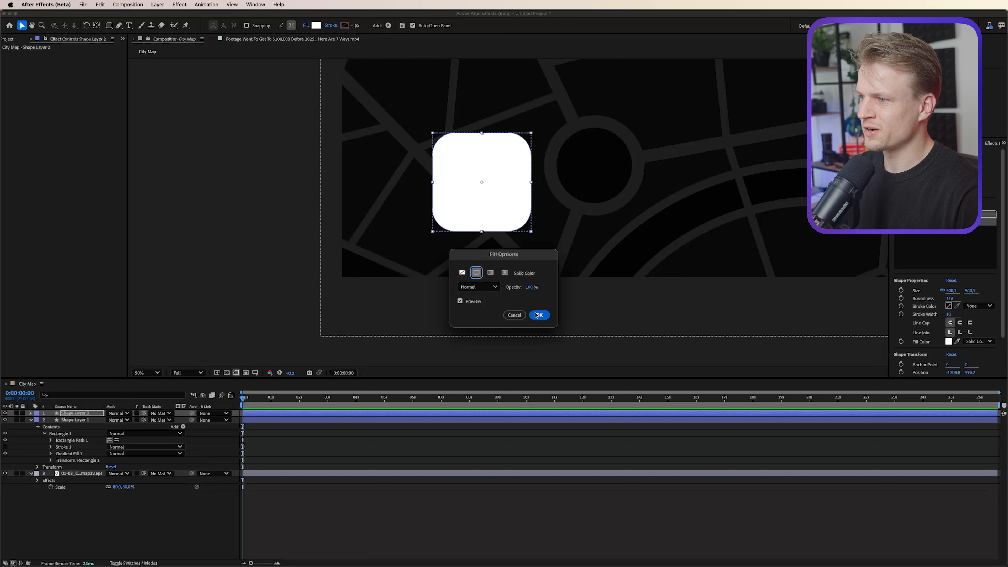
left_click(539, 315)
left_click(315, 25)
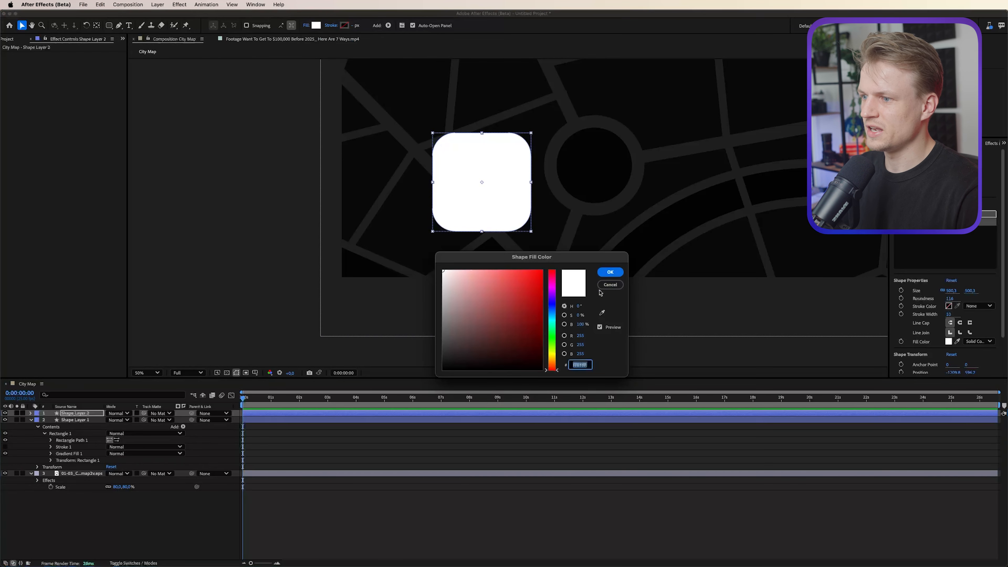
left_click(443, 315)
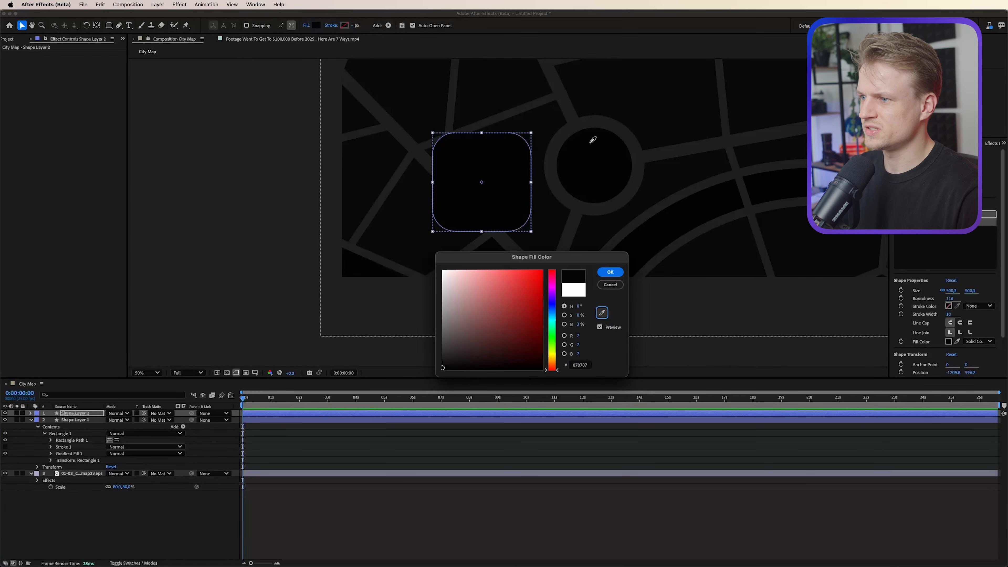
left_click(608, 272)
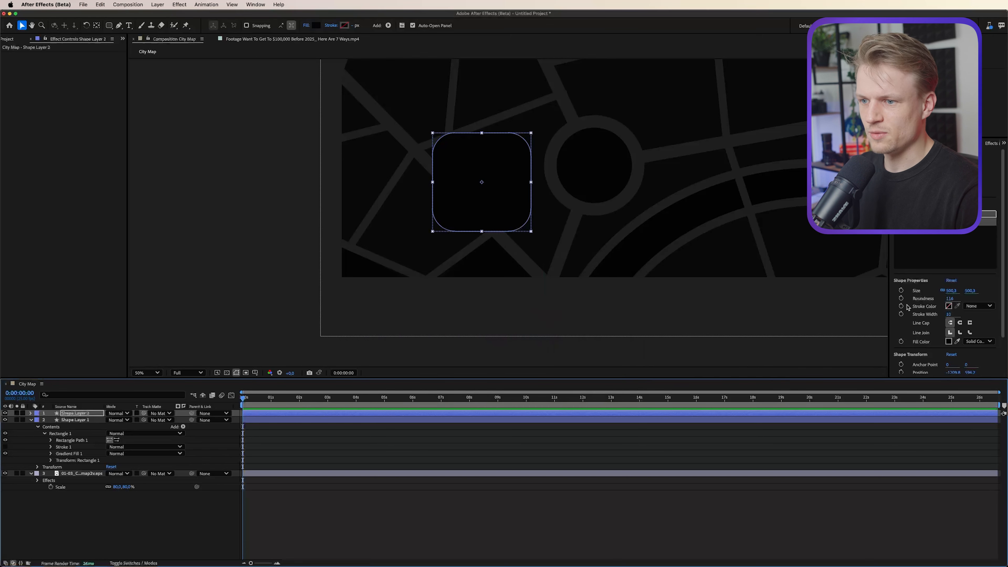
- Increase the dark copy's corner roundness until the shape is a full circle
left_click_drag(948, 300, 1005, 300)
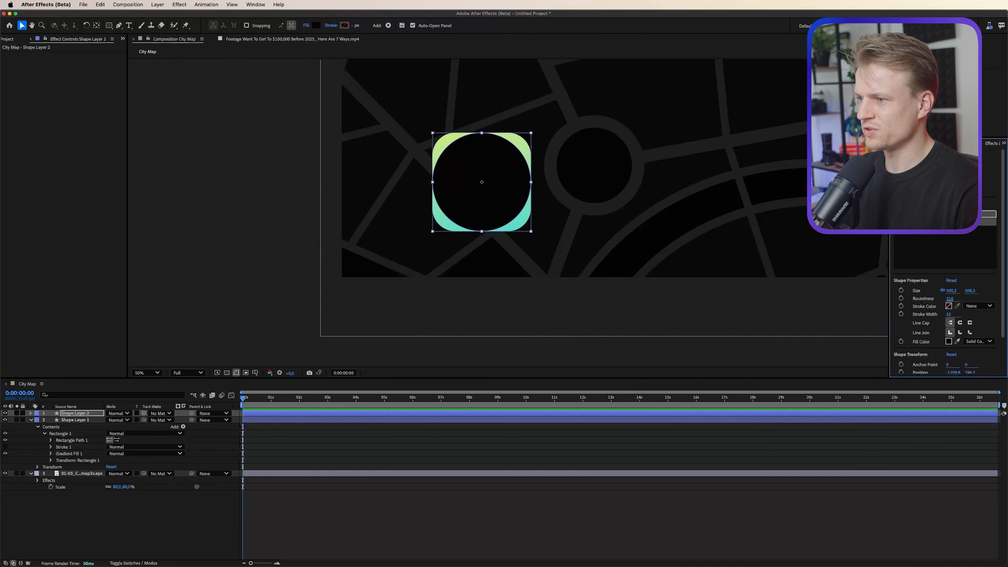
- Duplicate the rectangle group inside the dark circle's shape layer
left_click(198, 67)
left_click(482, 176)
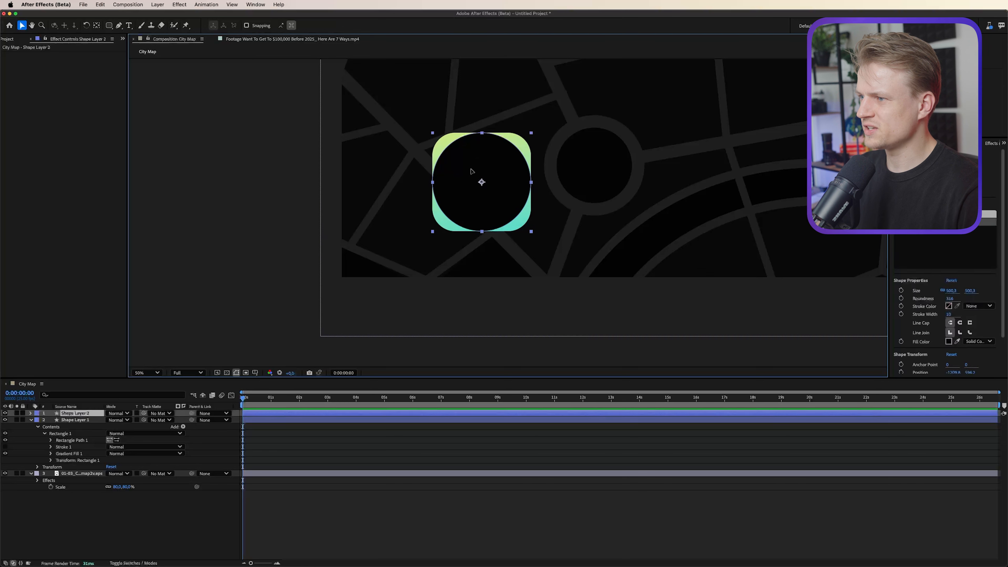
left_click(72, 414)
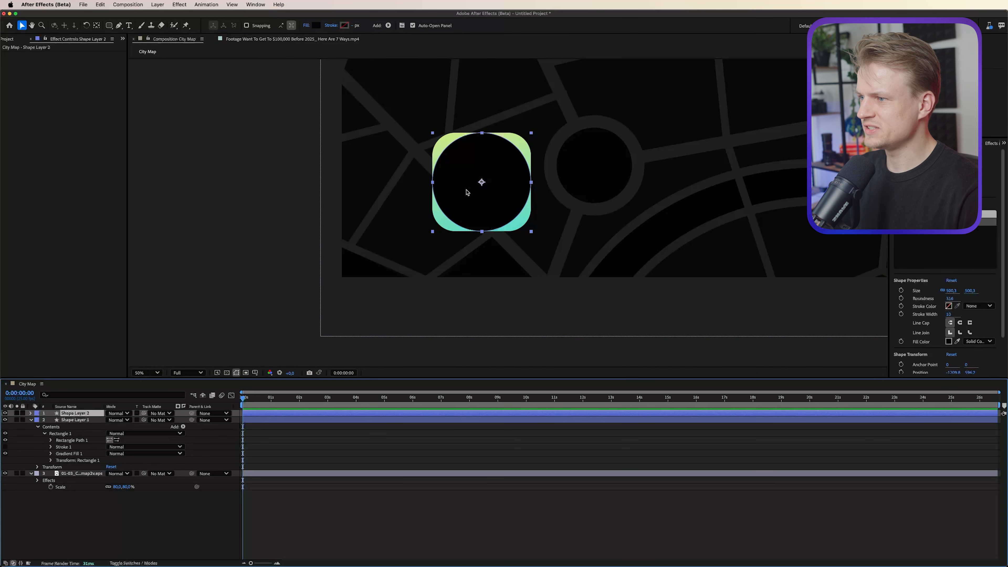
key("period")
scroll(466, 127, "up", 5)
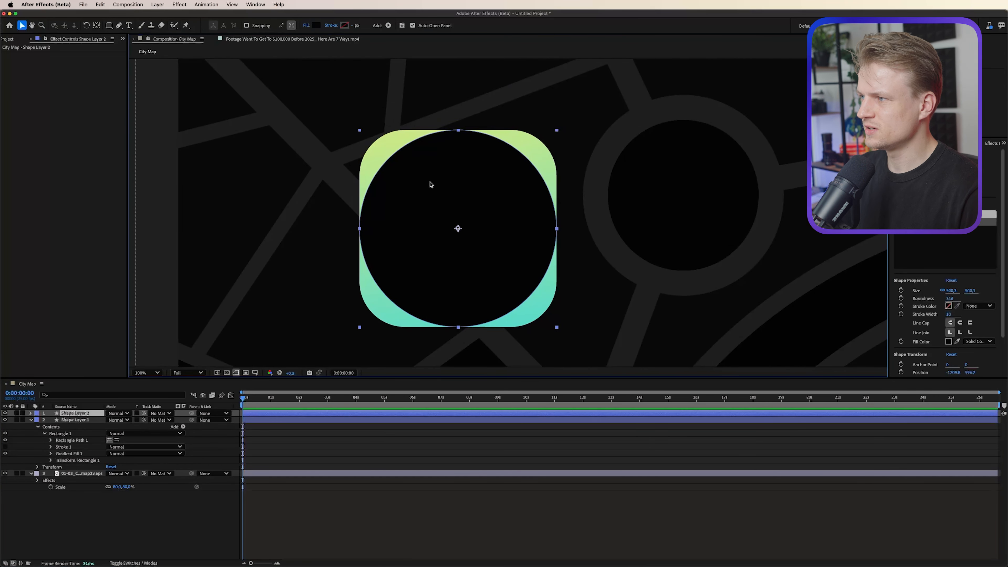
left_click(32, 413)
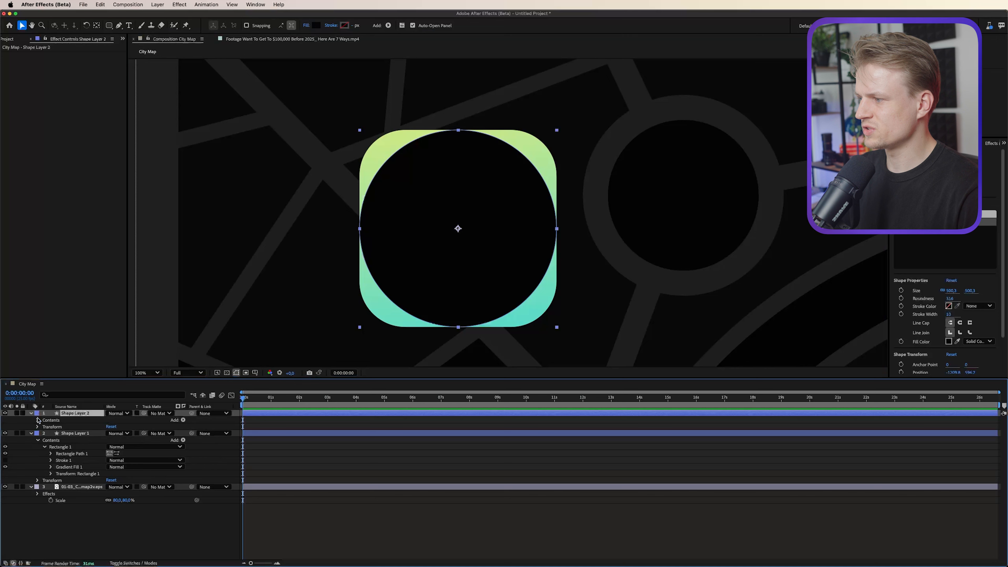
left_click(38, 420)
left_click(75, 427)
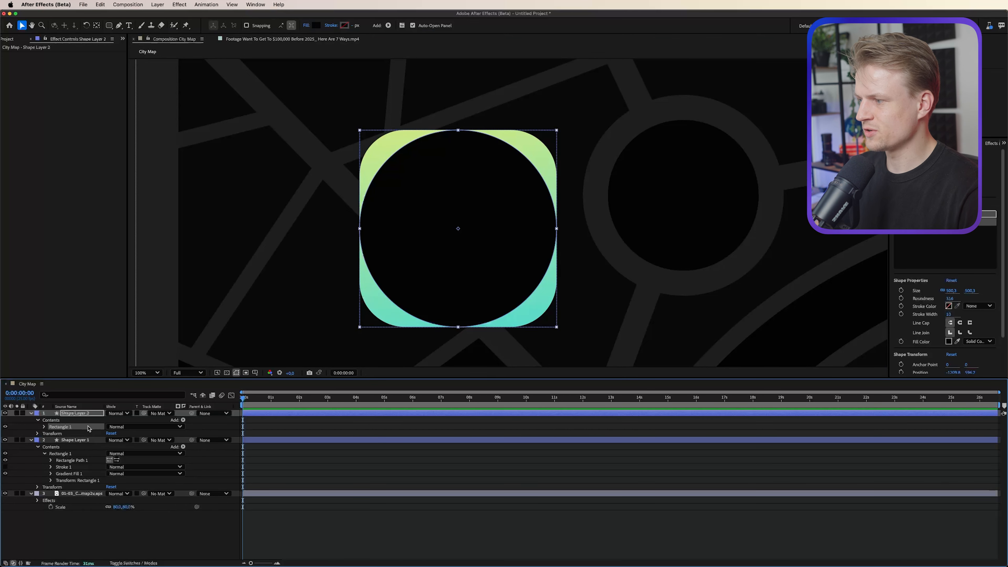
key("super+d")
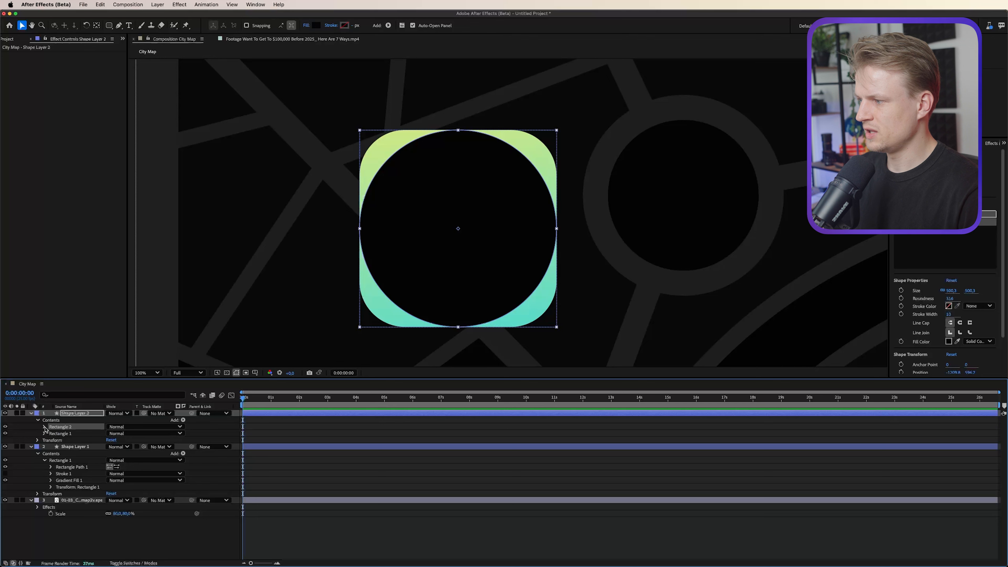
- Shrink the duplicated rectangle path to 134.3 px so it forms a small circle at the icon's center
left_click(44, 427)
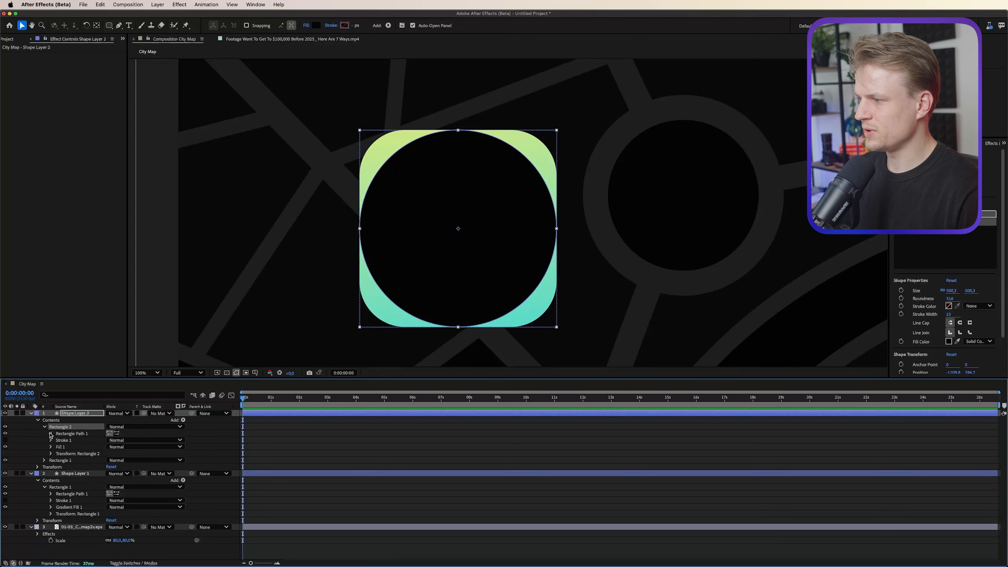
left_click(51, 433)
left_click_drag(133, 439, 4, 440)
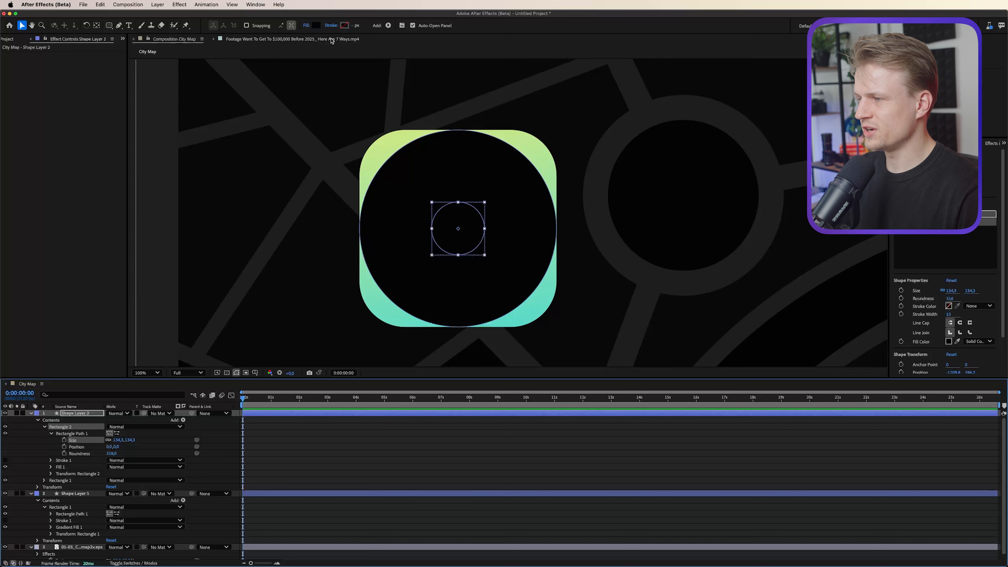
- Give the small center circle a yellow DED22F fill
left_click(320, 27)
left_click(531, 293)
mouse_move(554, 368)
left_mouse_down()
mouse_move(554, 346)
mouse_move(554, 355)
left_mouse_up()
left_click(521, 282)
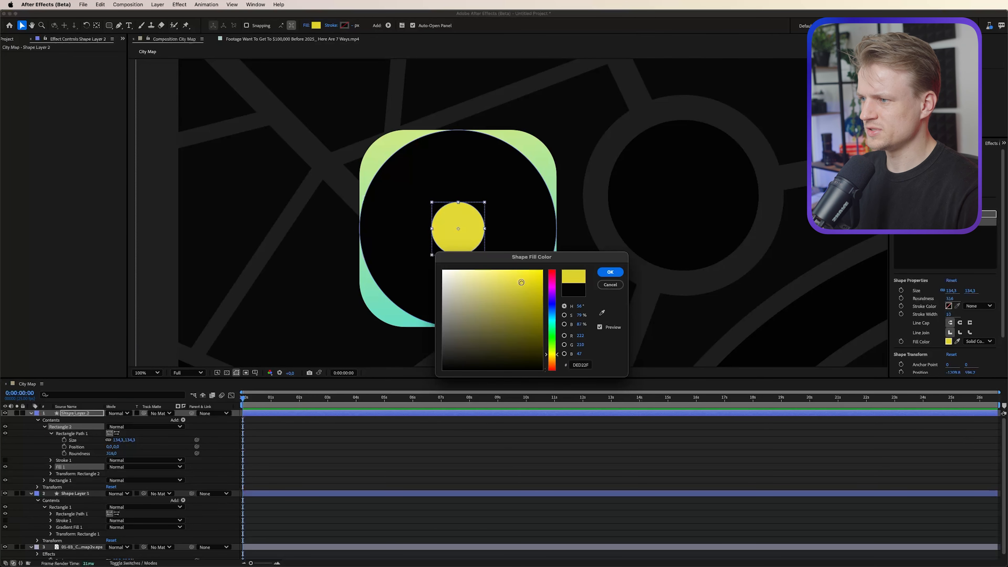
left_click(609, 272)
scroll(488, 258, "down", 2)
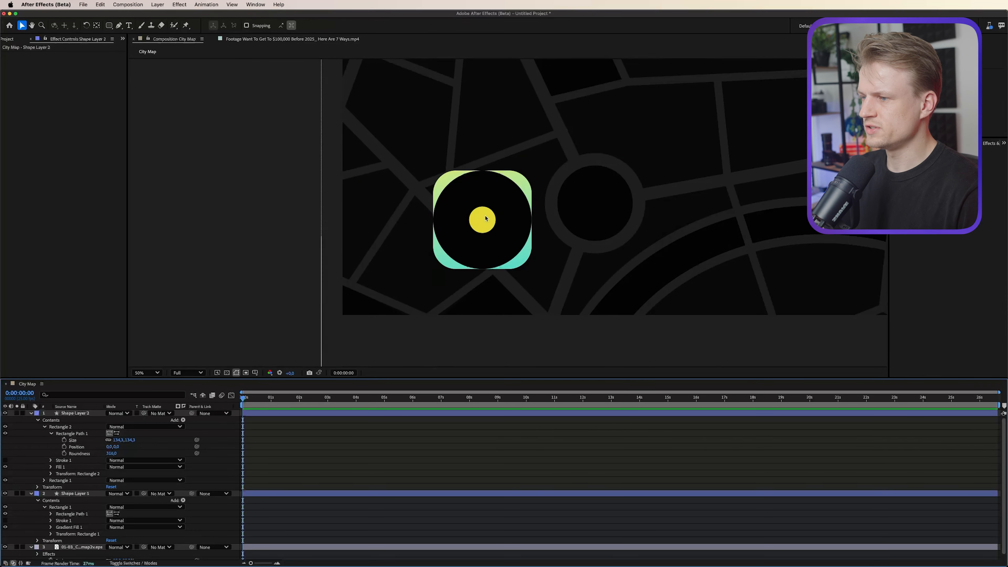
- Parent the circles' shape layer to the gradient square's layer and rename it Dot
left_click(440, 251)
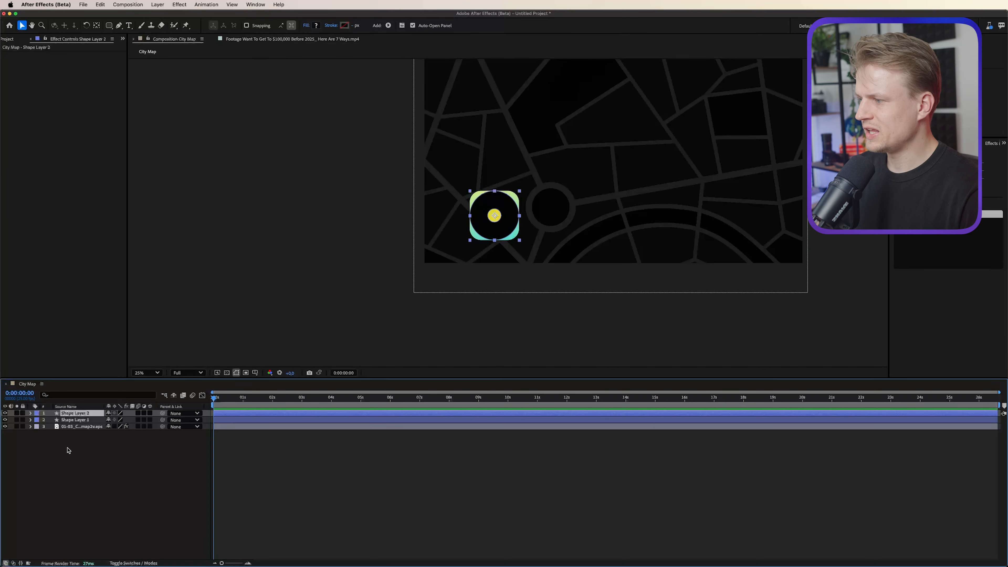
key("period")
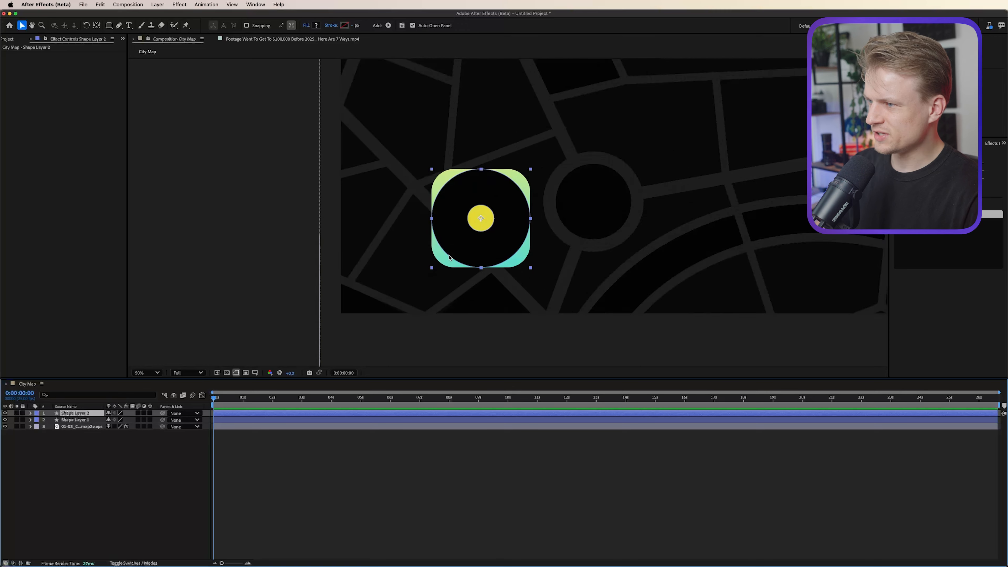
key("comma")
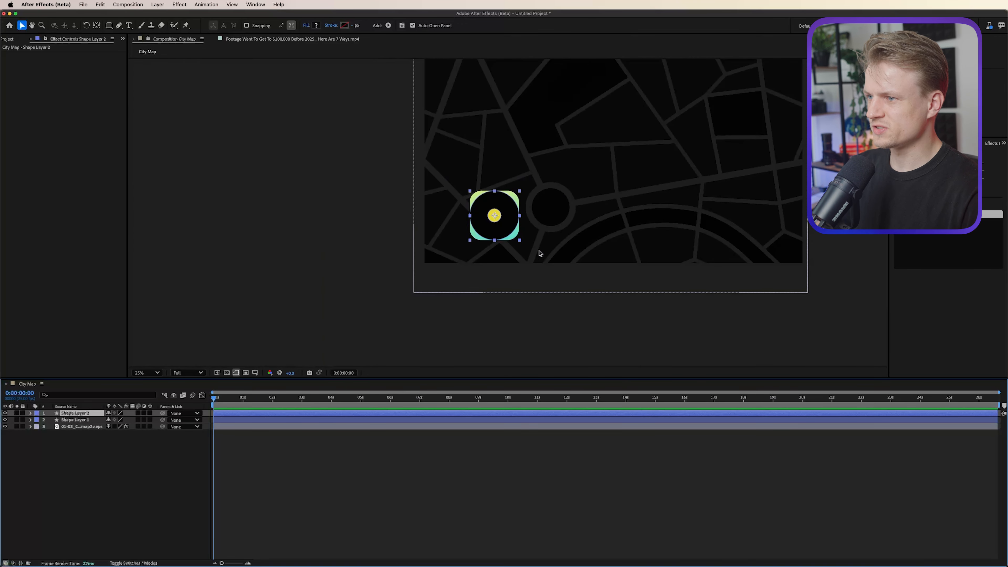
key("period")
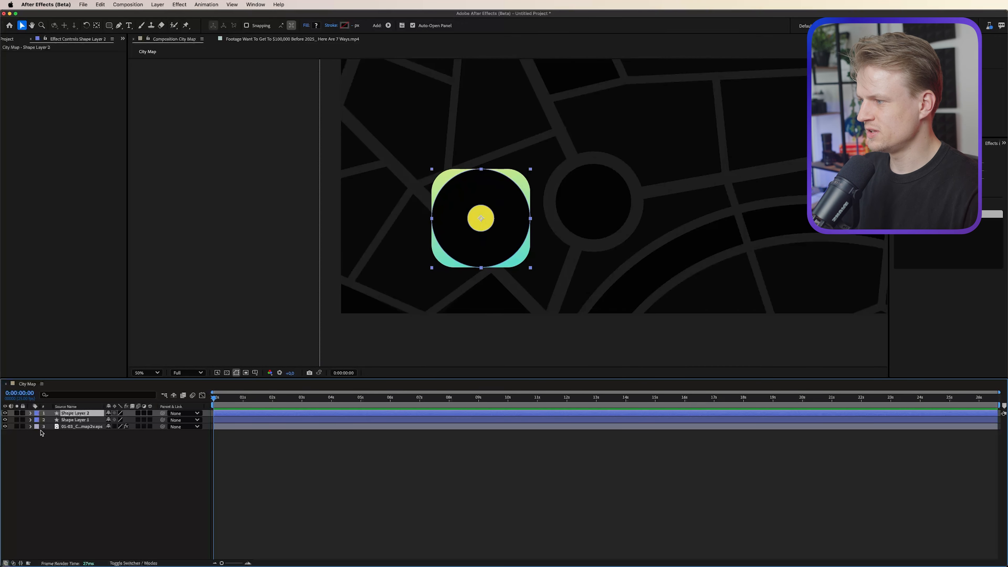
left_click_drag(158, 415, 83, 417)
key("Return")
type("Doty")
key("BackSpace")
key("Return")
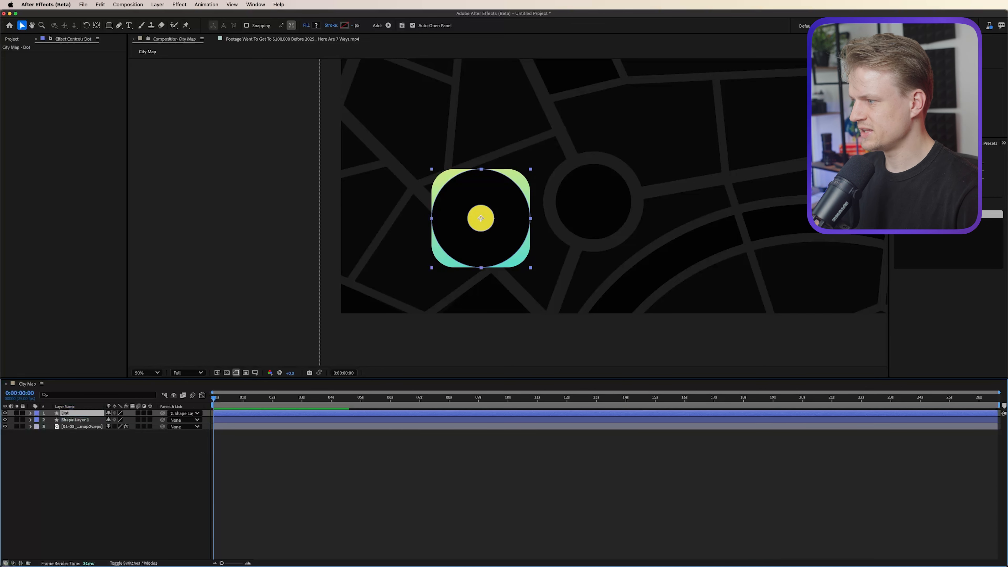
- Rename the gradient square's layer to Map icon
left_click(85, 420)
key("Return")
type("Map icon")
key("Return")
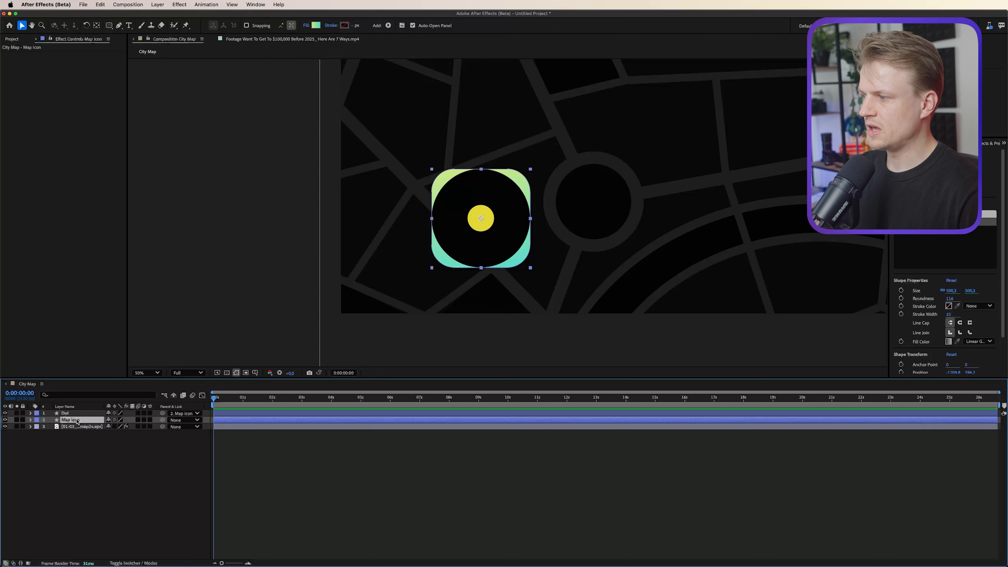
- Scale the Map icon layer to 37% and add scale and rotation keyframes at the first frame
left_click_drag(120, 426, 90, 423)
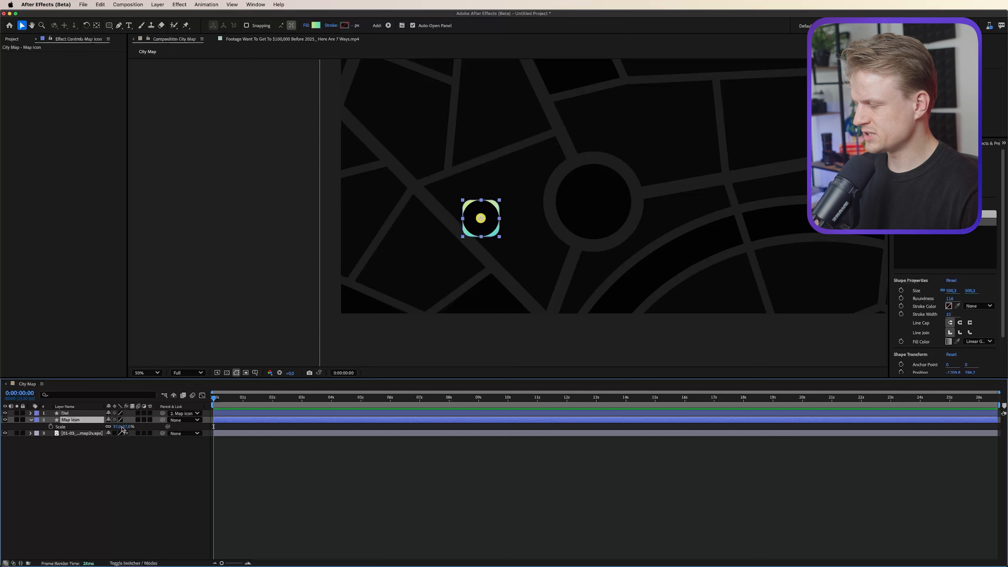
left_click(51, 426)
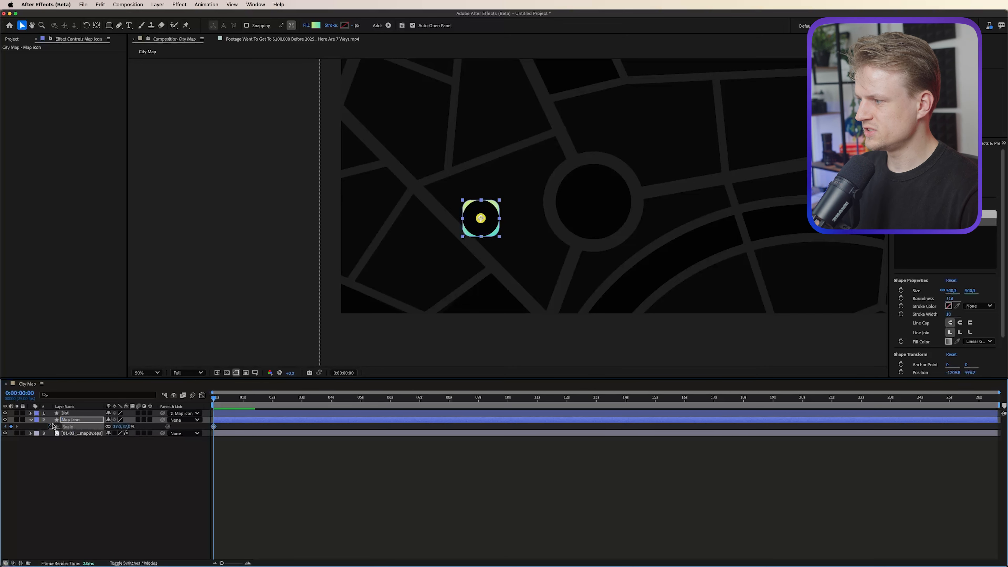
key("r")
left_click(51, 426)
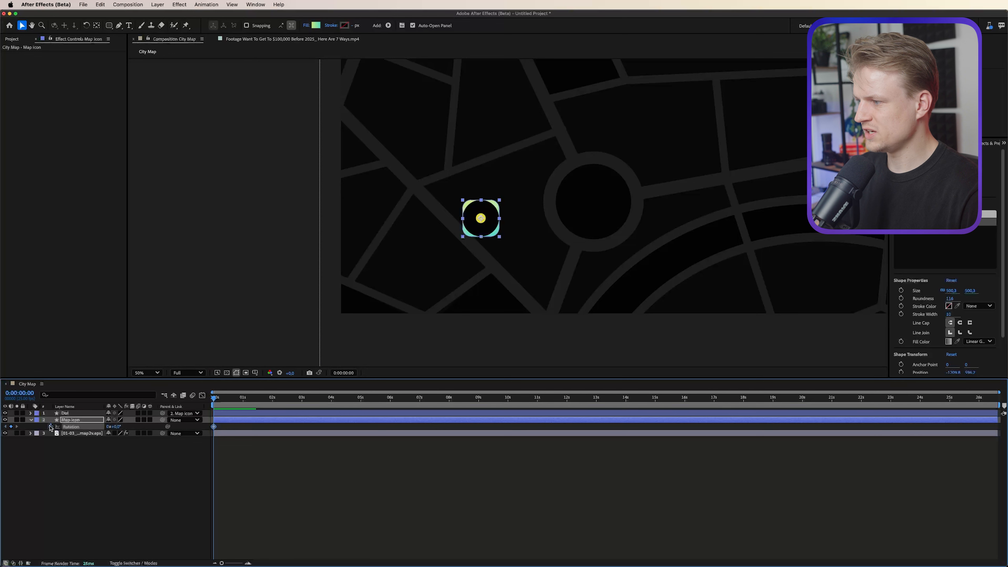
key("u")
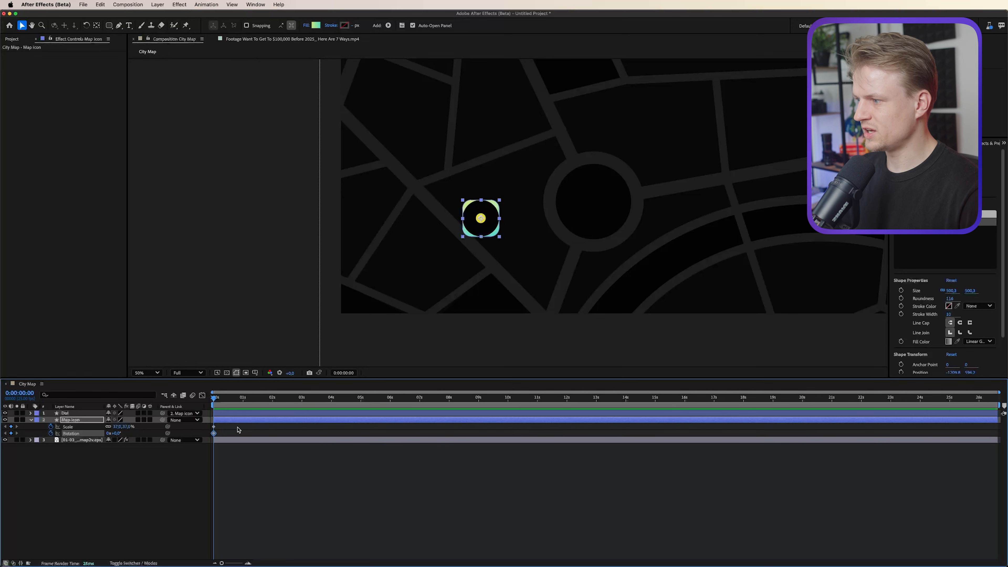
- Move the Map icon's scale and rotation keyframes together to shortly before the 2-second mark
left_click_drag(229, 424, 208, 435)
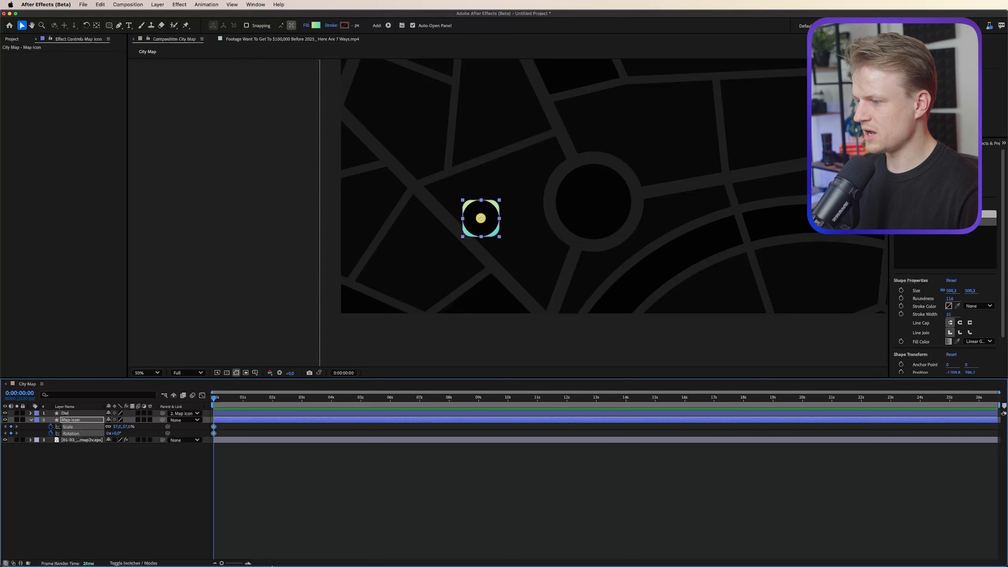
left_click(249, 562)
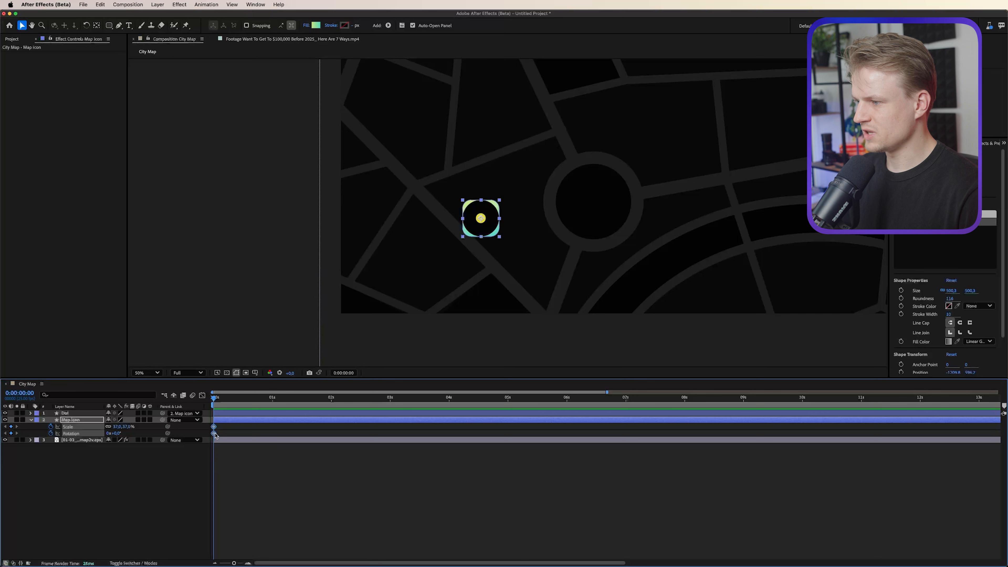
left_click_drag(221, 436, 318, 449)
left_click(310, 461)
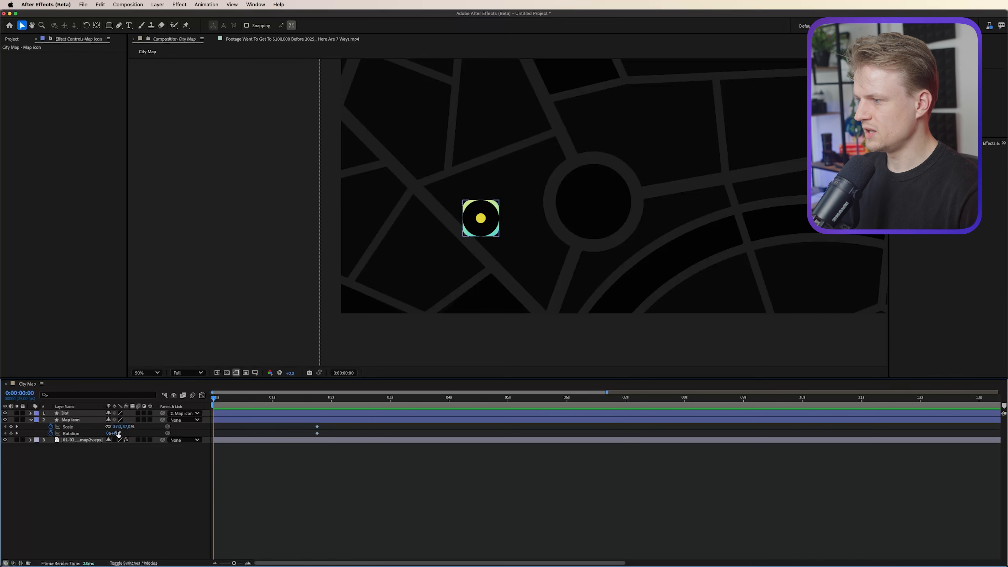
- Set the Map icon's rotation to -90° and its scale to 0% at the first frame
left_click(118, 433)
type("-")
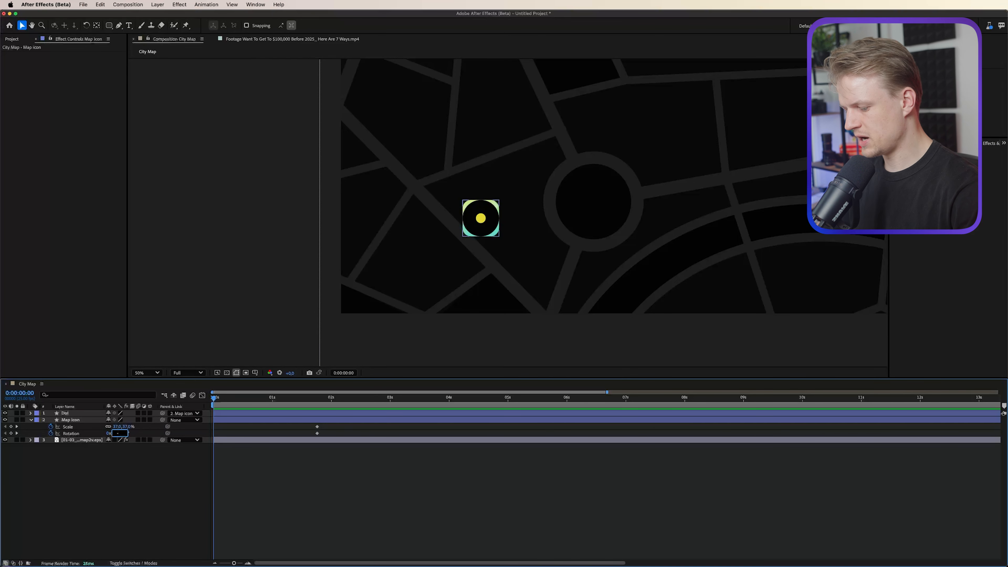
type("90")
key("Return")
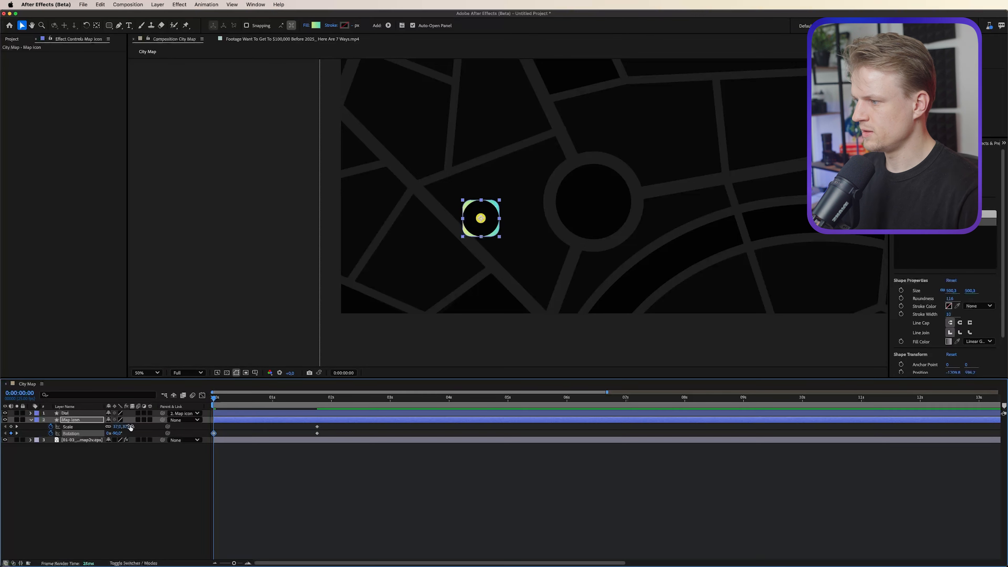
type("0")
key("Return")
- Enable motion blur for the Map icon and Dot layers and apply Easy Ease to all the scale and rotation keyframes
left_click(138, 419)
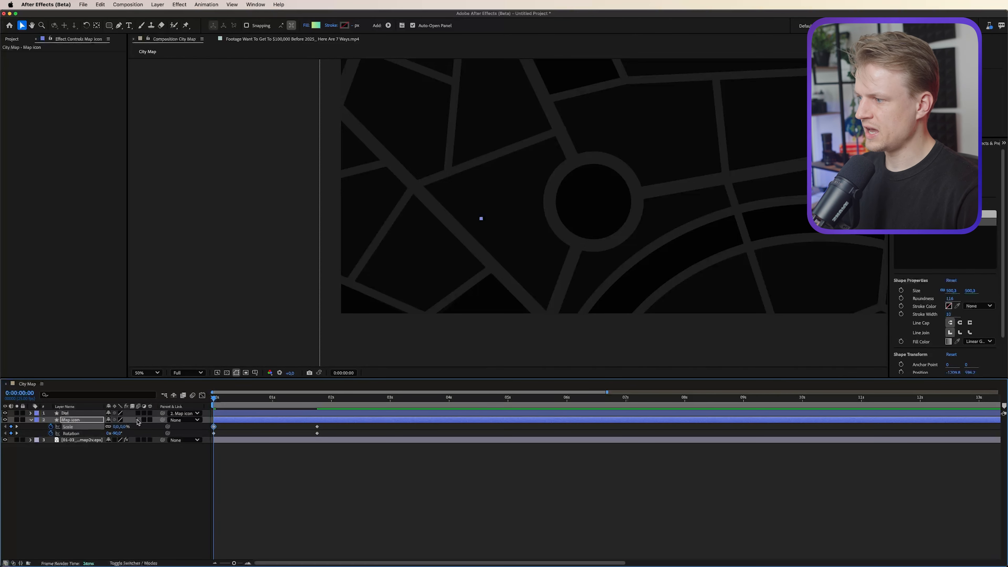
left_click(138, 413)
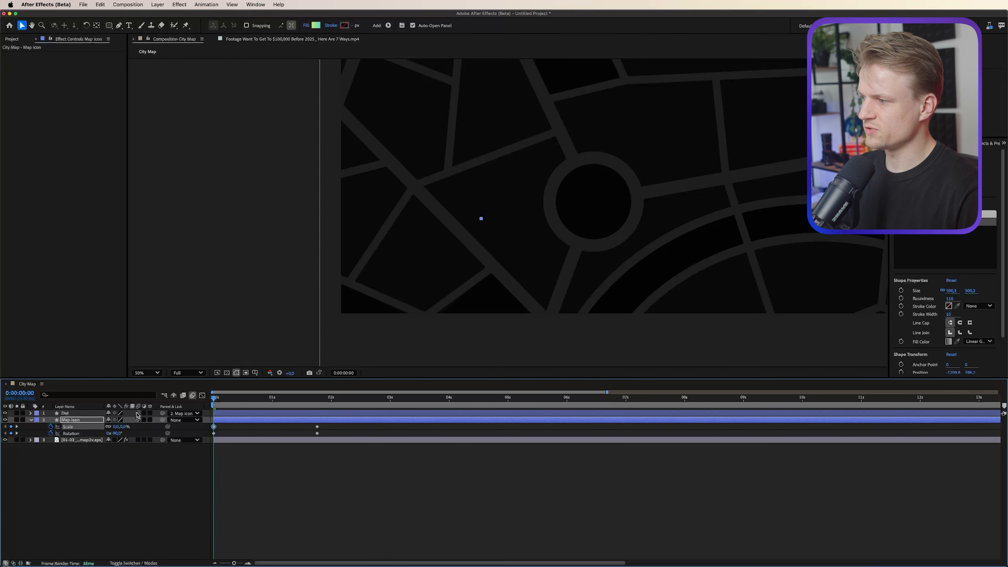
left_click_drag(336, 424, 197, 445)
key("F9")
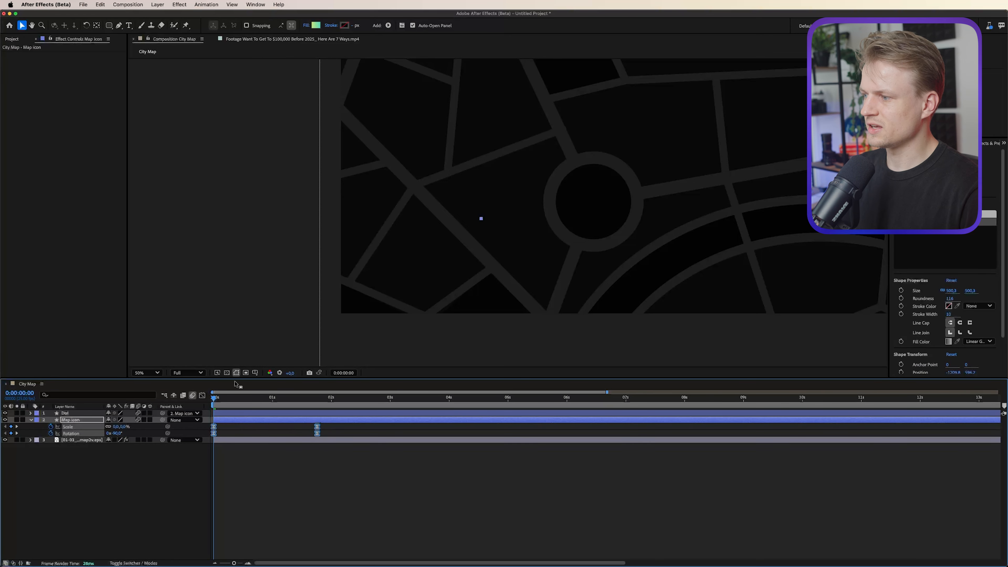
- Reshape the scale and rotation speed curves with 100% influence on the end keyframes, so they peak at the start and ease out slowly
left_click(202, 395)
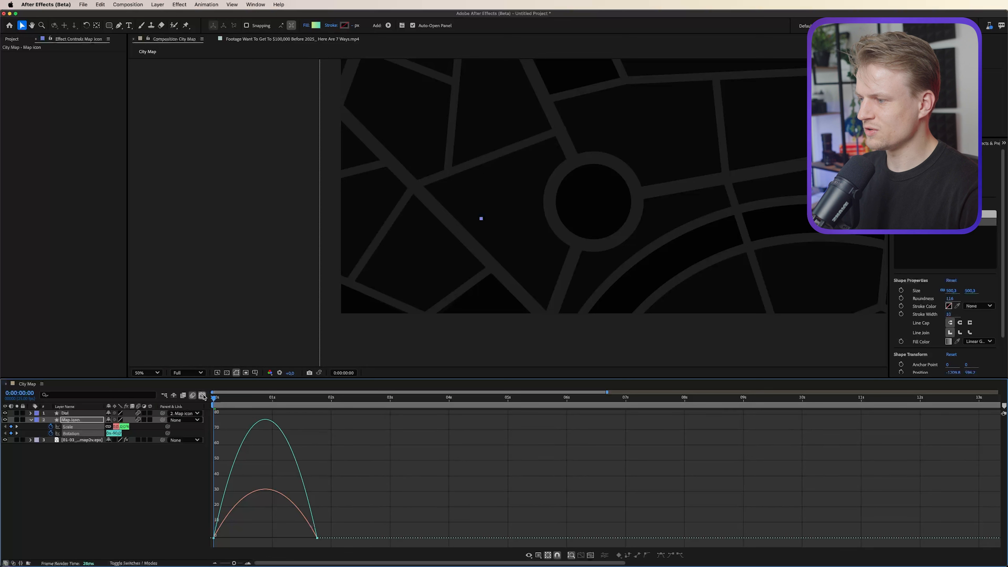
left_click_drag(377, 480, 266, 537)
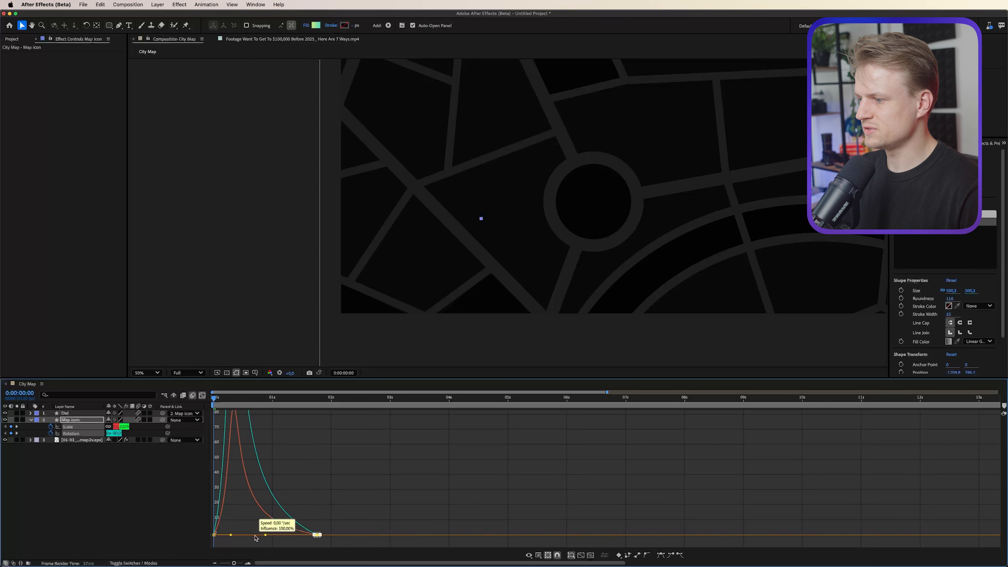
left_click(216, 537)
left_click_drag(231, 536, 217, 514)
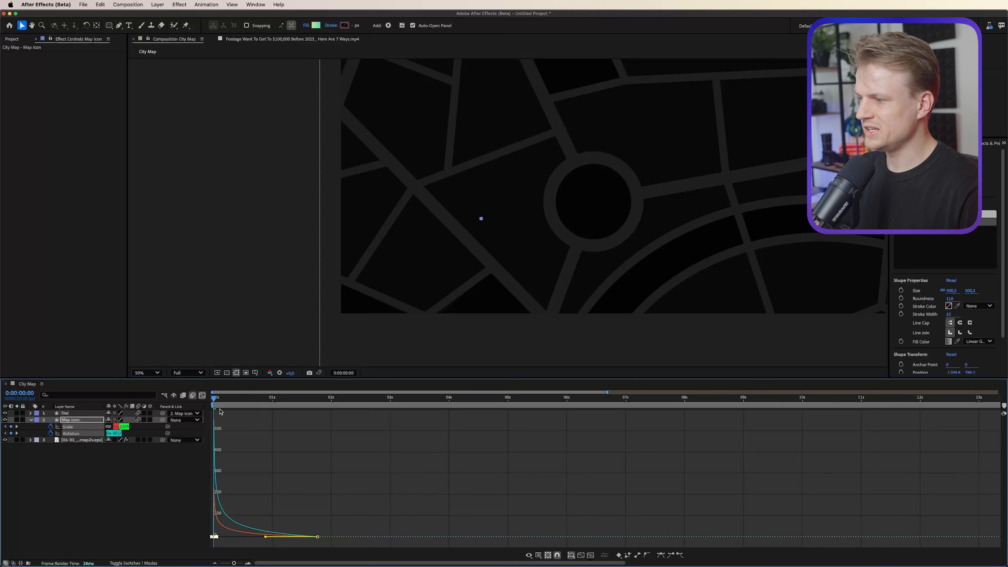
- Preview the Map icon's scale and rotation animation from the first frame
mouse_move(216, 399)
left_mouse_down()
mouse_move(293, 399)
mouse_move(214, 399)
left_mouse_up()
key("space")
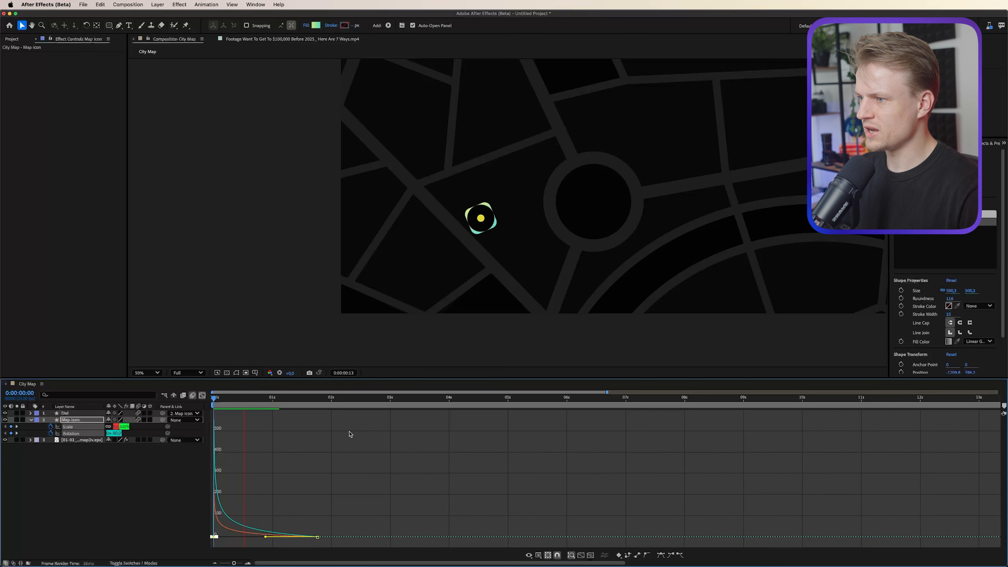
key("space")
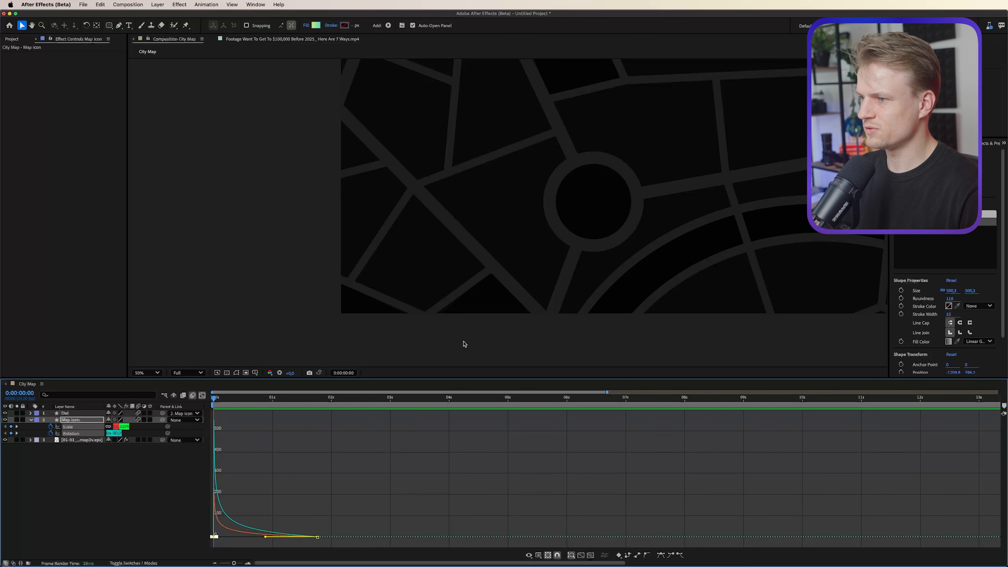
- Move the playhead to 0:00:01:13, leave the graph editor and collapse the Map icon layer, selecting it together with the Dot layer
left_click(232, 398)
left_click_drag(232, 399, 303, 398)
left_click(202, 395)
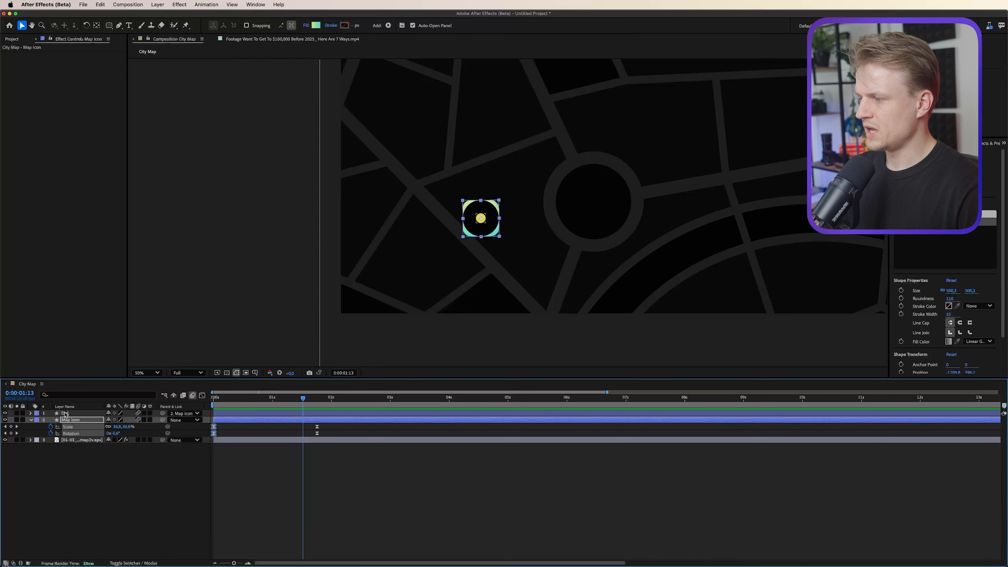
left_click(31, 420)
left_click(84, 414, "shift")
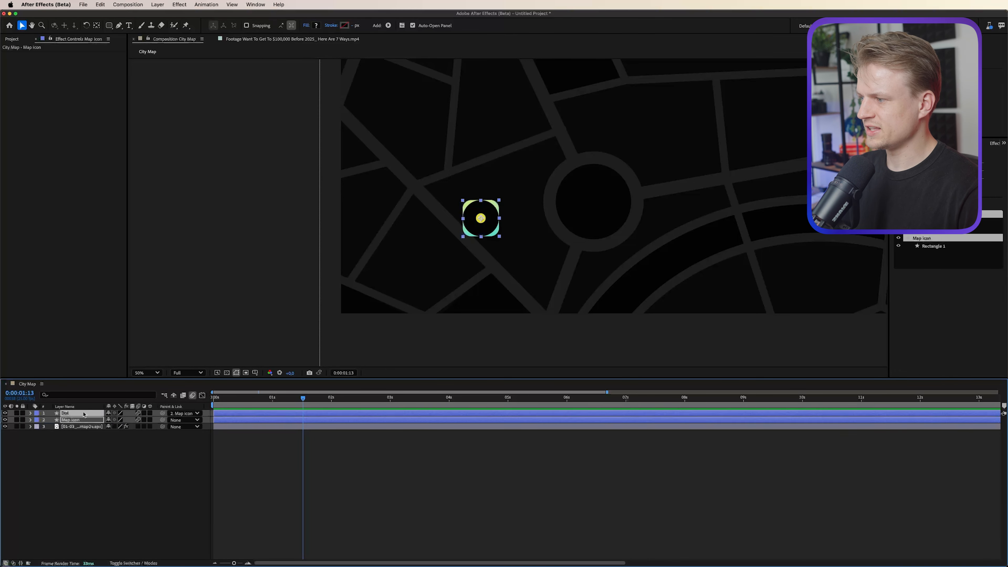
- Set up the Pen tool with no fill and a grey #9B9B9B stroke
key("space")
left_click_drag(520, 170, 423, 270)
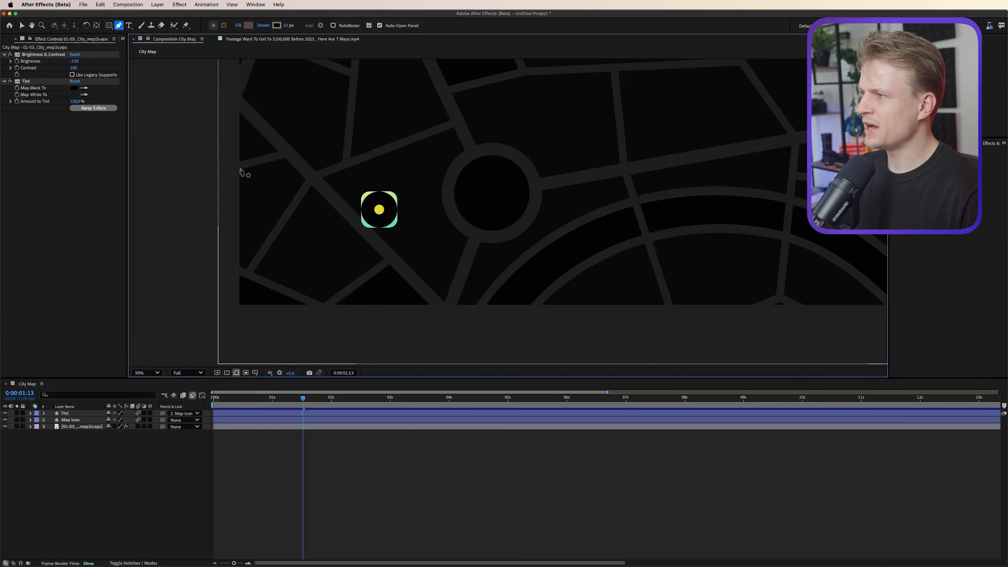
left_click(119, 26)
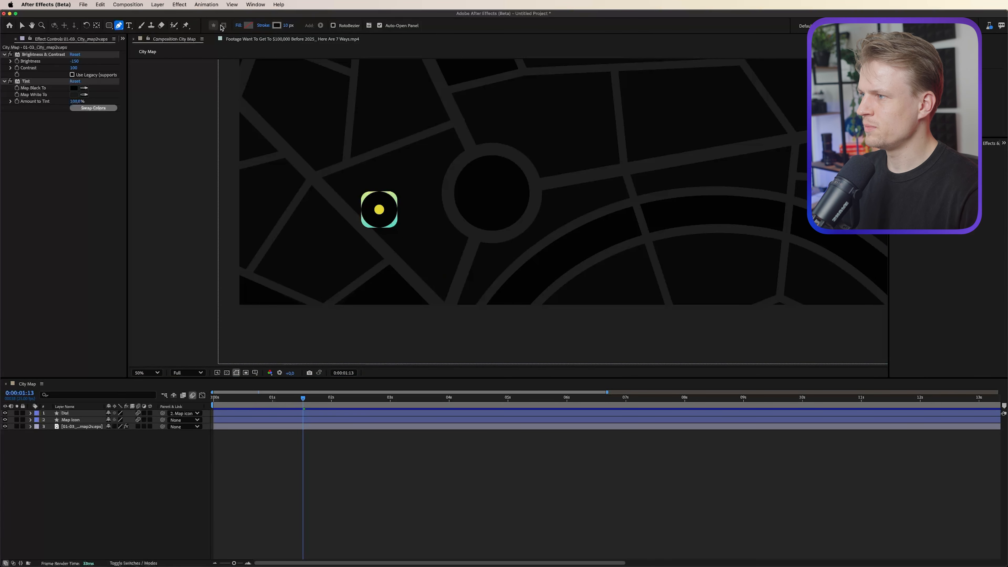
left_click(238, 25)
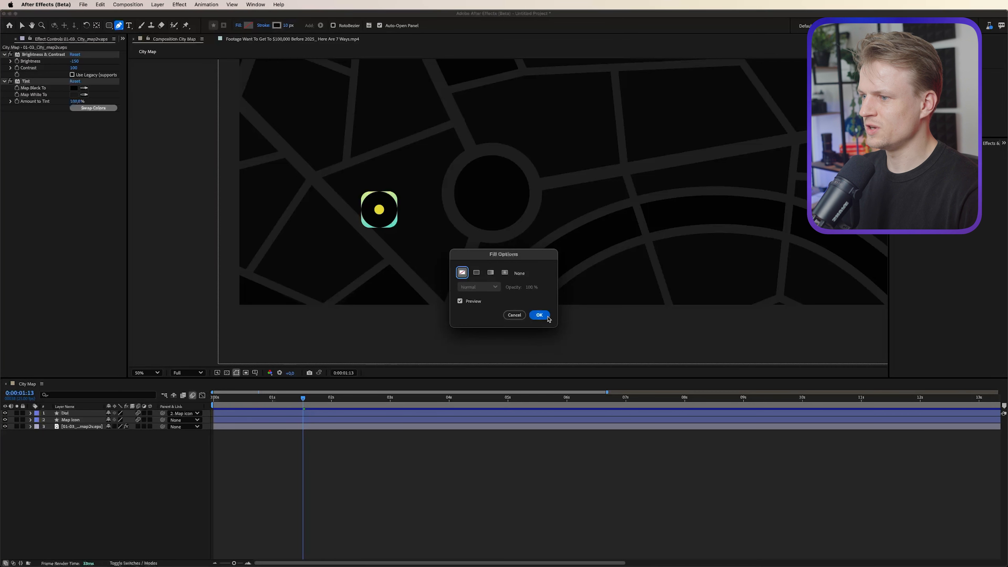
key("Return")
left_click(276, 25)
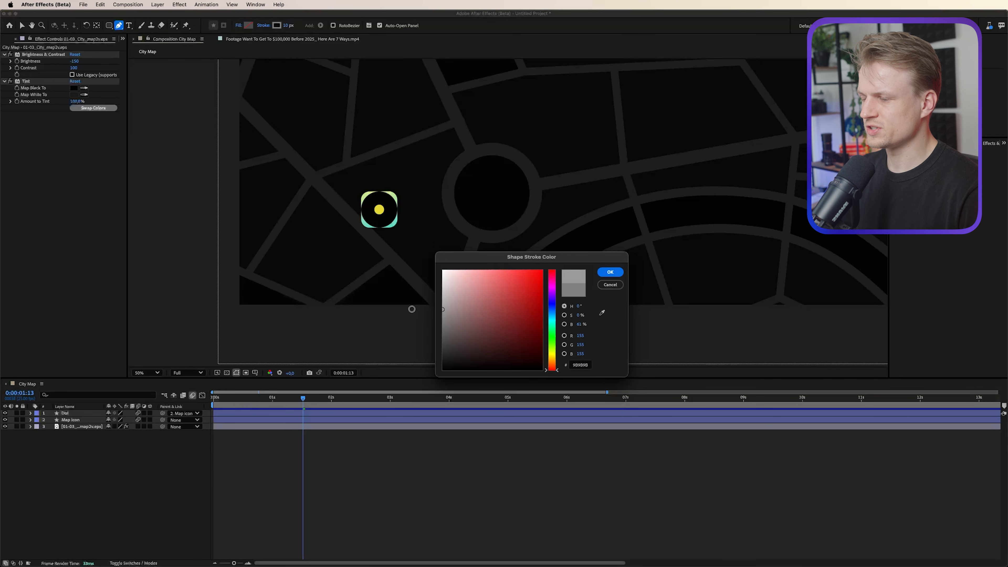
key("Return")
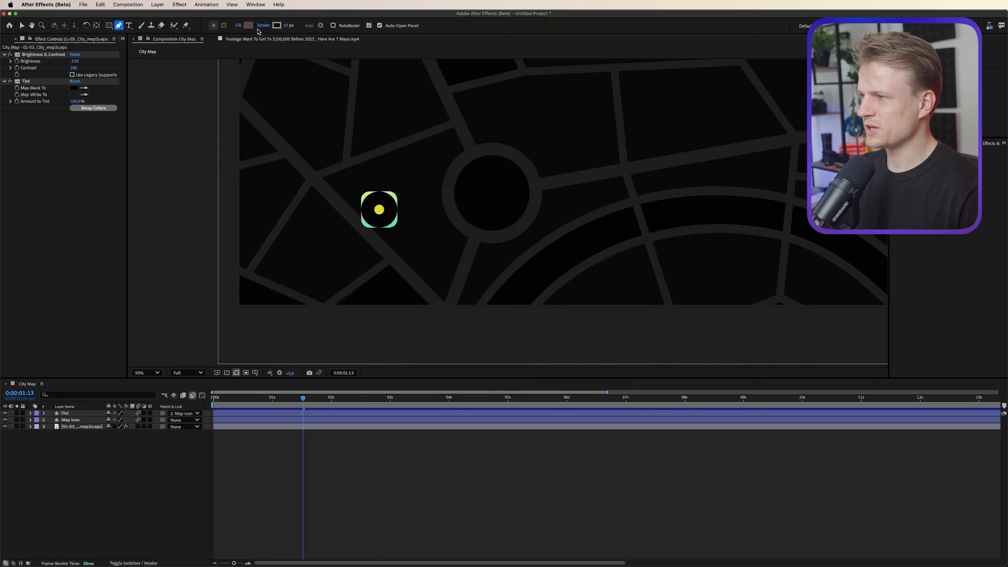
- Draw an open, curved route with the Pen tool from the Map icon's yellow dot across the map to its lower right area
left_click_drag(405, 128, 384, 237)
left_click(363, 274)
left_click_drag(343, 199, 355, 136)
left_click_drag(477, 93, 554, 101)
left_click_drag(563, 166, 629, 168)
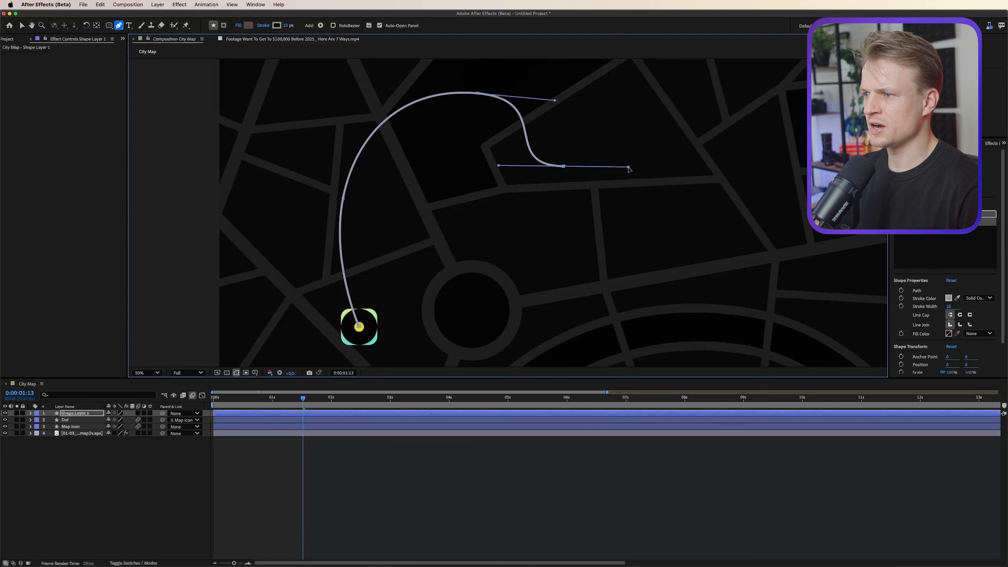
key("h")
left_click_drag(675, 80, 551, 104)
key("g")
left_click_drag(617, 92, 687, 115)
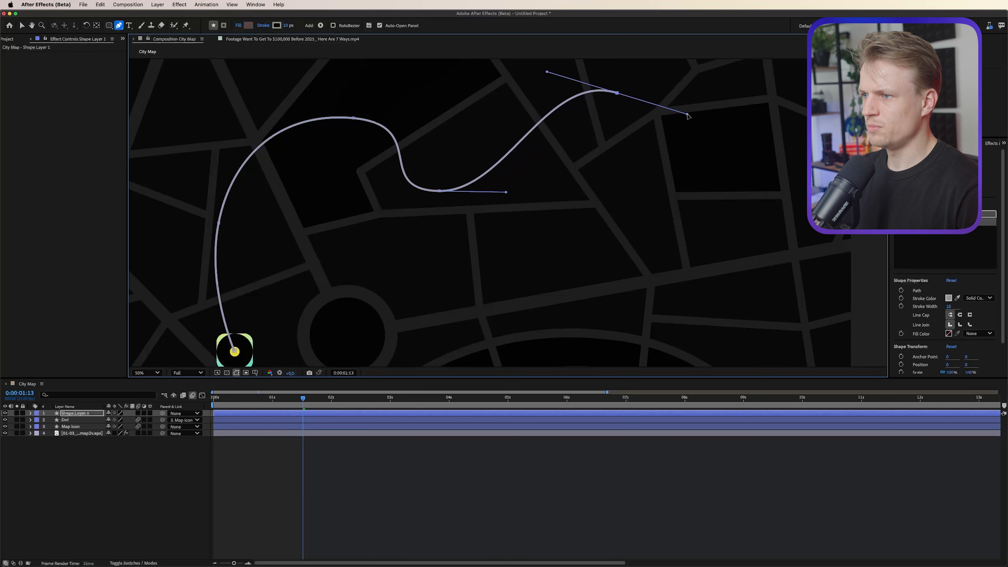
left_click_drag(771, 220, 760, 289)
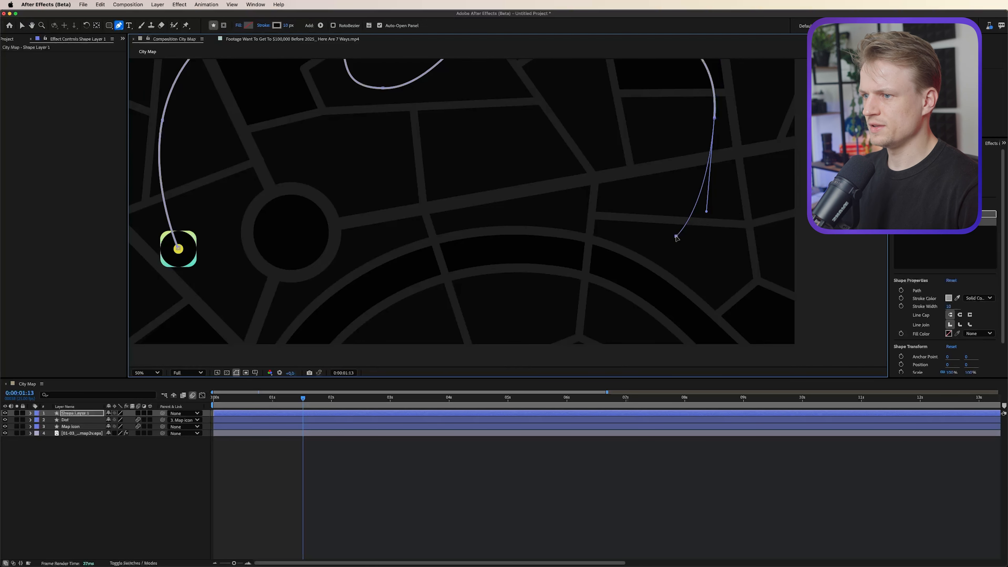
key("comma")
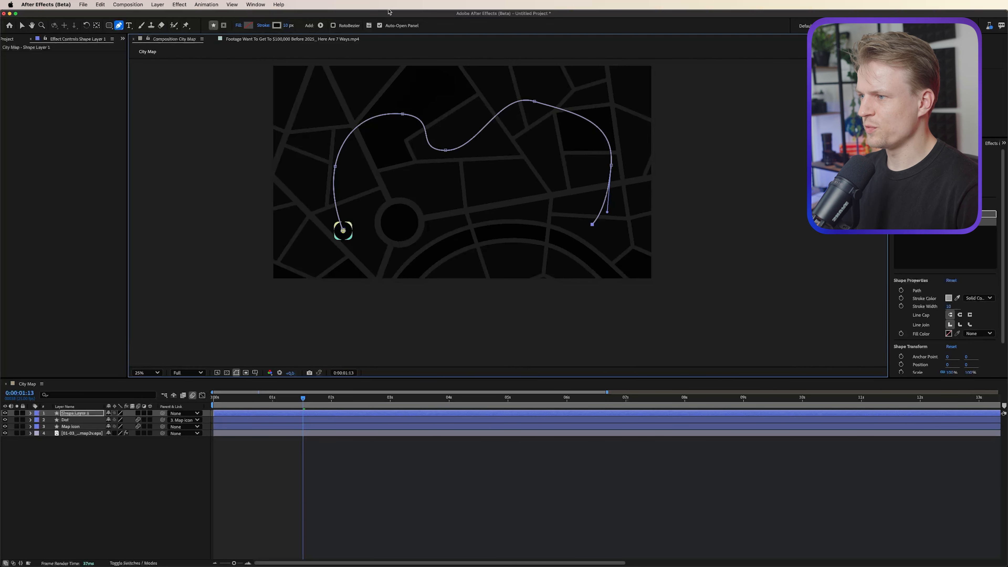
- Set the route path's stroke width to 14 px
key("period")
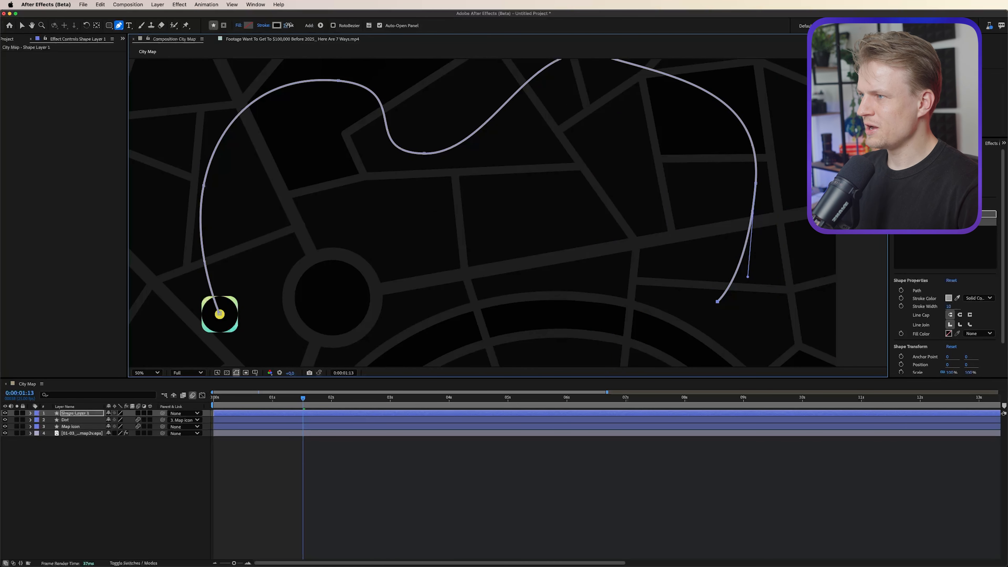
left_click(289, 25)
type("14")
key("Return")
- Duplicate the Shape 1 group inside the contents of Shape Layer 1
left_click(74, 414)
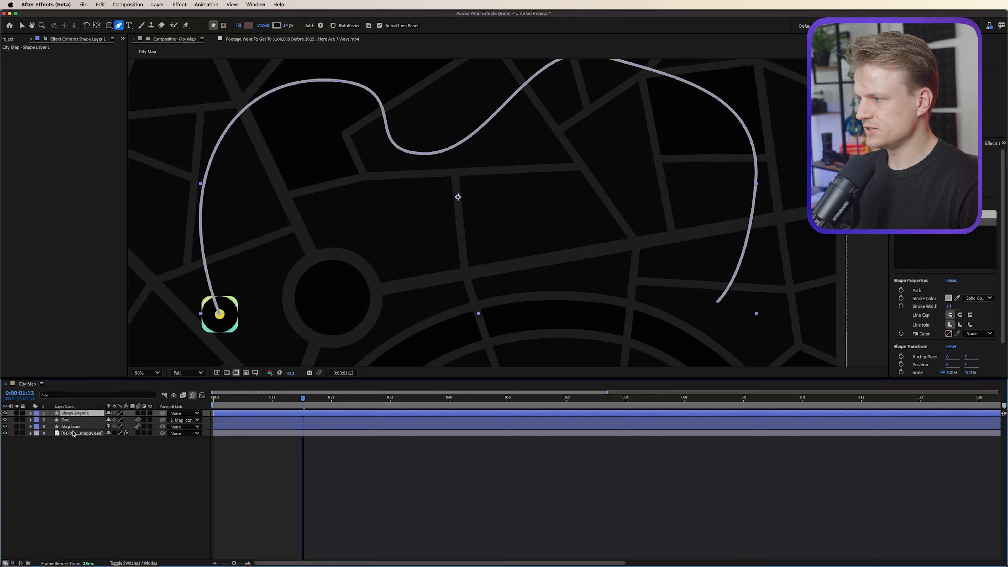
left_click(31, 413)
left_click(38, 420)
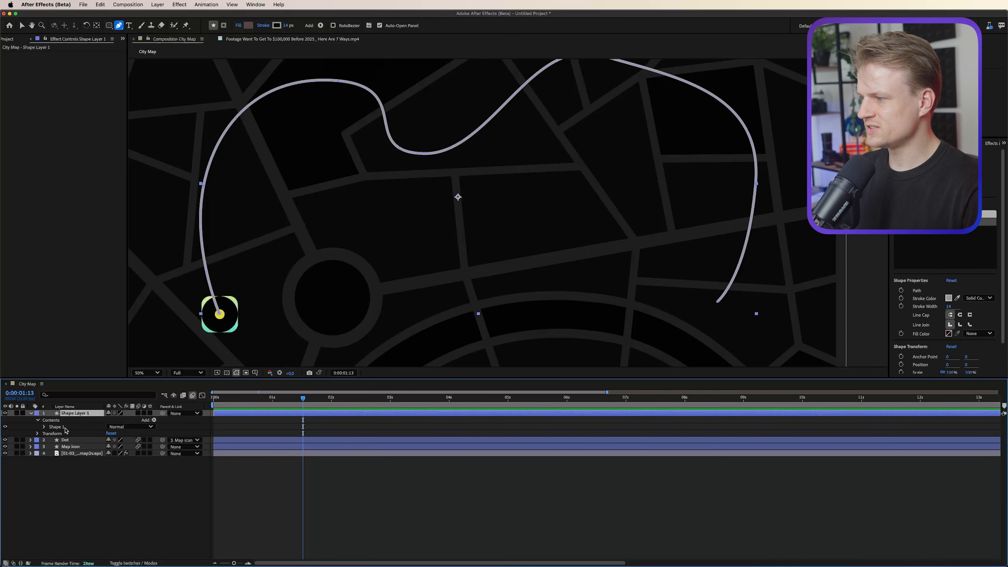
left_click(55, 427)
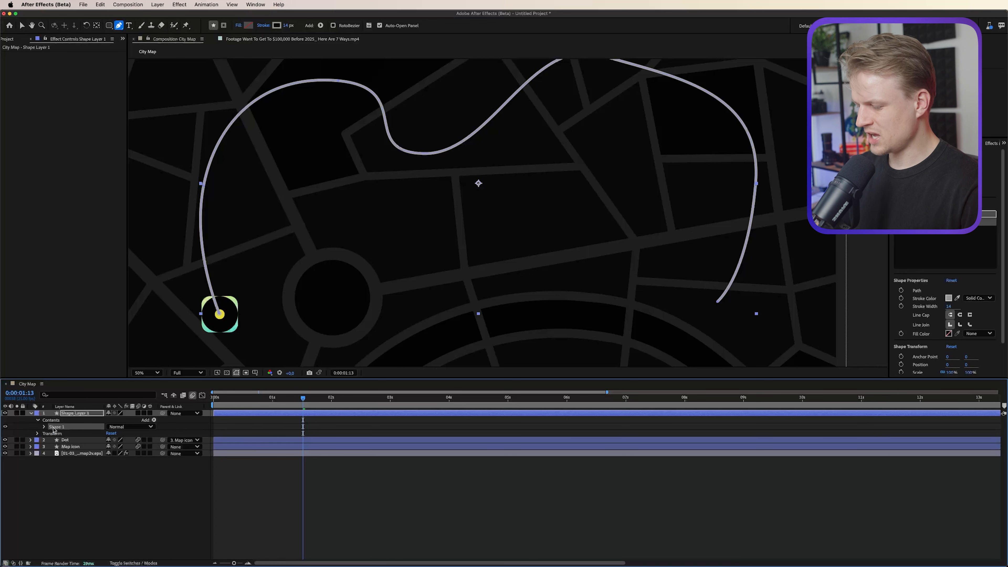
key("super+d")
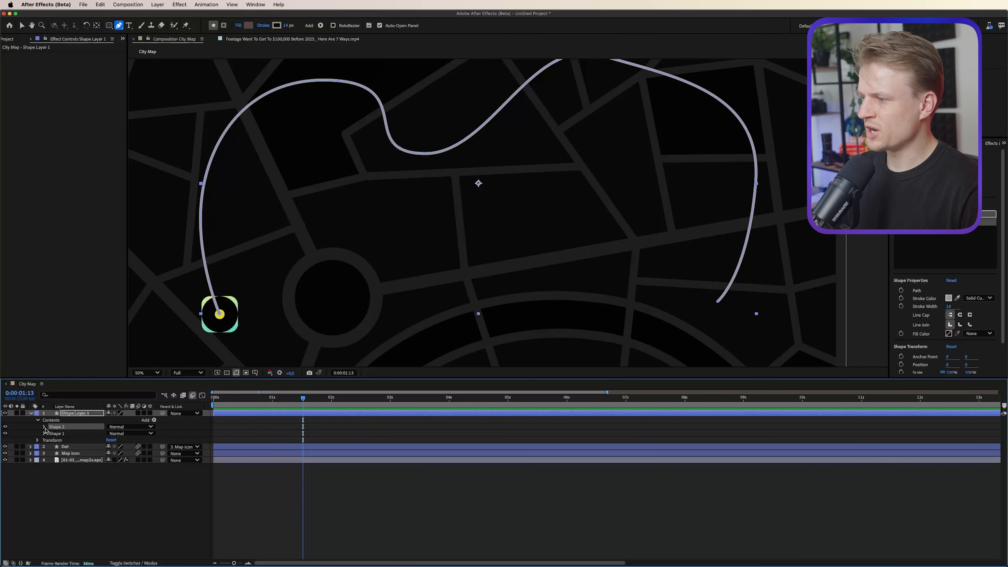
- Add a Gradient Stroke to the duplicated Shape 2 group and delete its solid Stroke 1
left_click(44, 426)
left_click(153, 420)
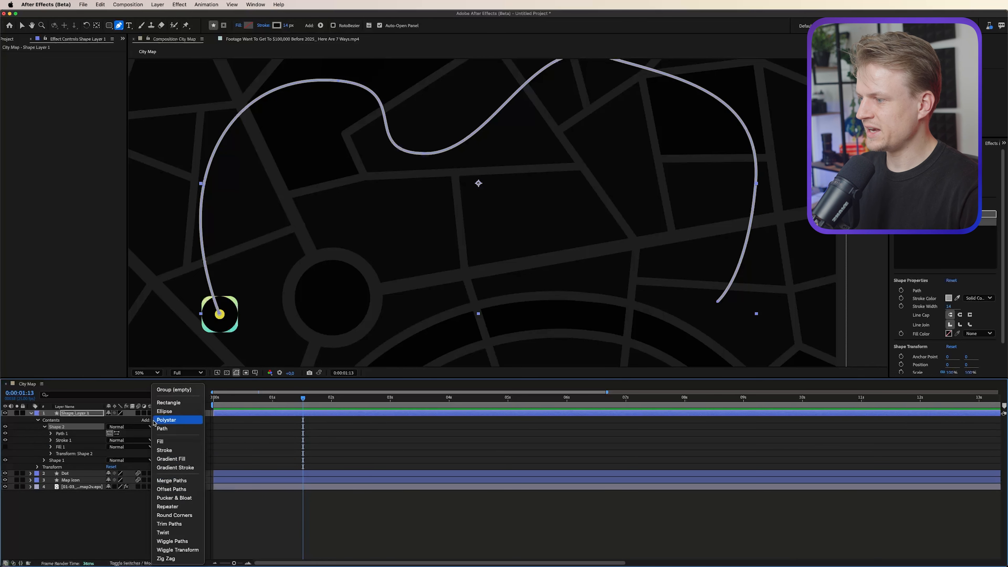
left_click(175, 467)
left_click(62, 446)
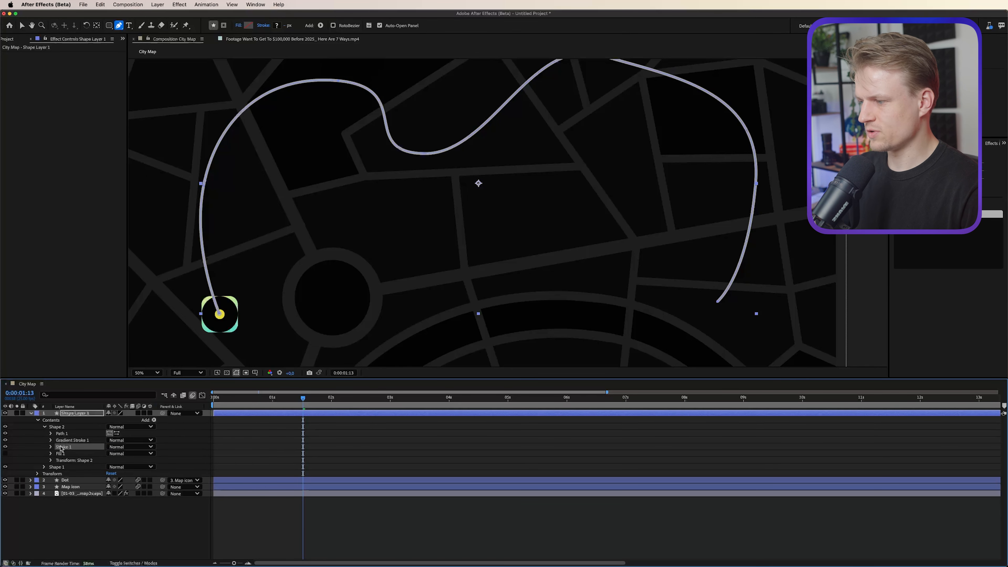
key("Delete")
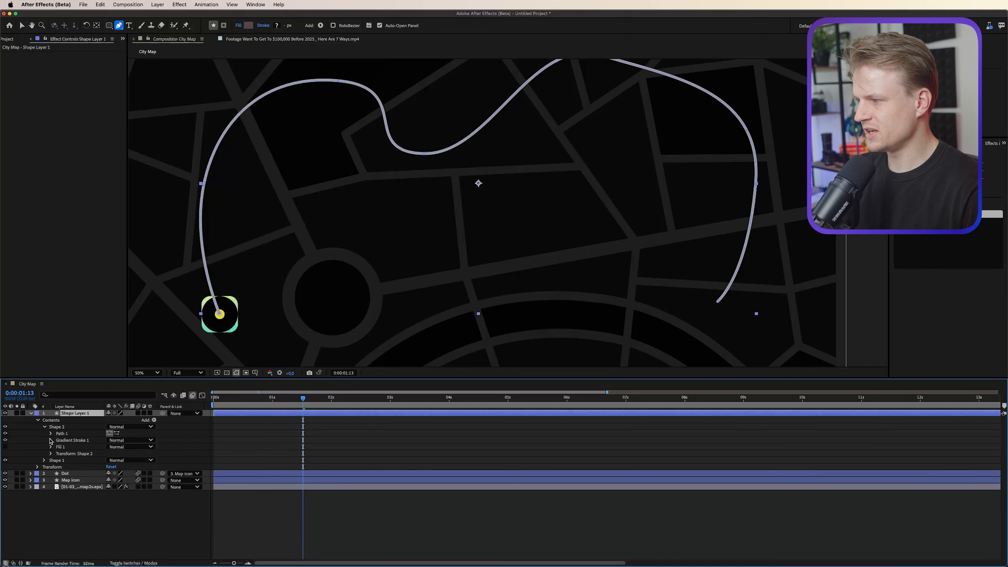
- Set the stroke width of Shape 2's Gradient Stroke 1 to 14, matching the stroke of Shape 1
left_click(51, 439)
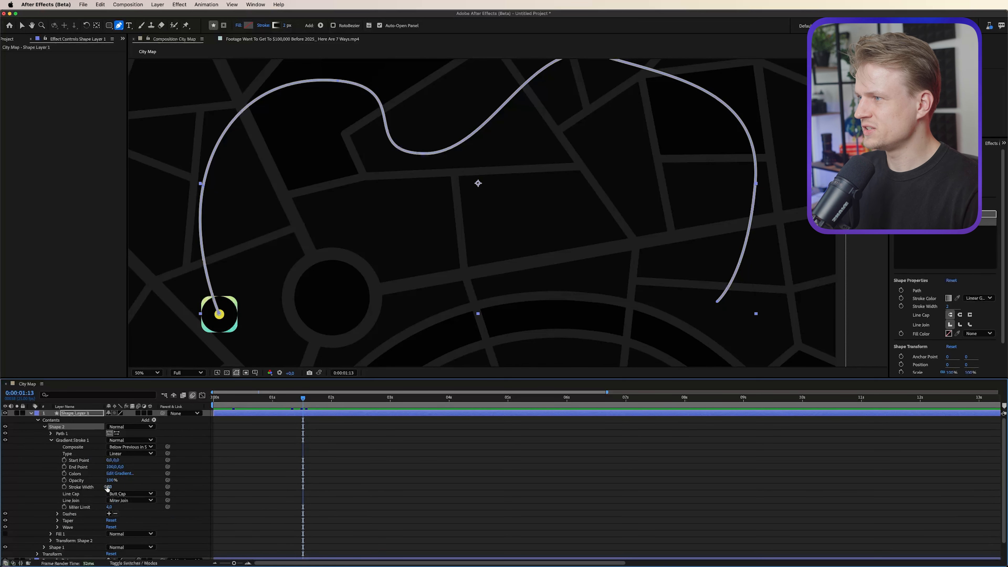
left_click(63, 546)
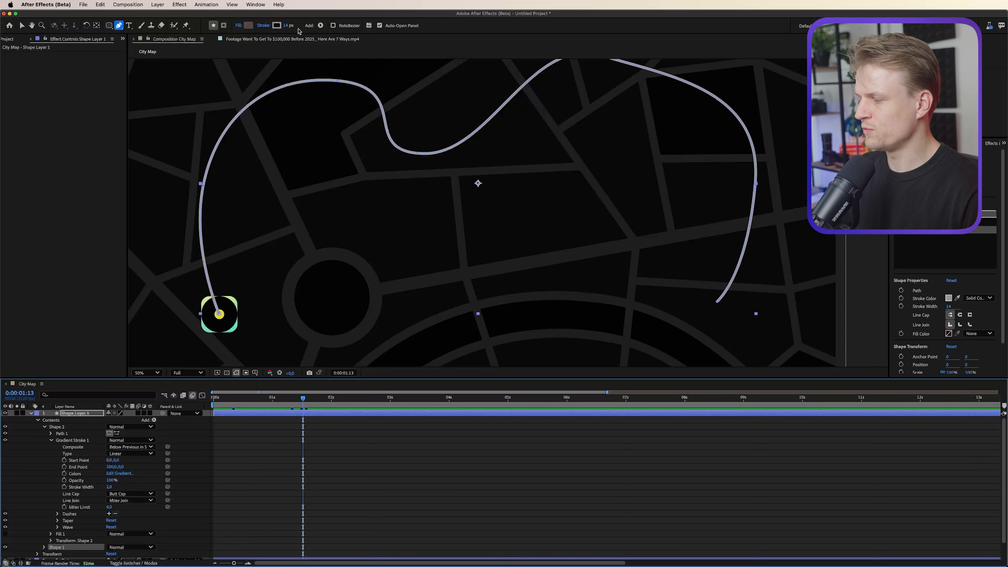
left_click(108, 488)
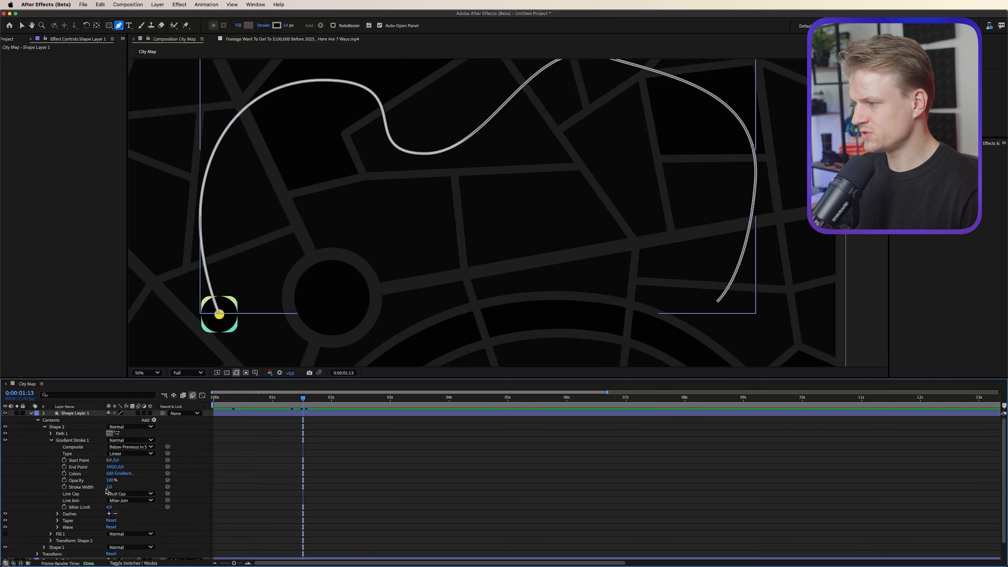
type("14")
key("Return")
- Edit the colors of Gradient Stroke 1 and add three color stops between the white and black end stops
left_click(75, 474)
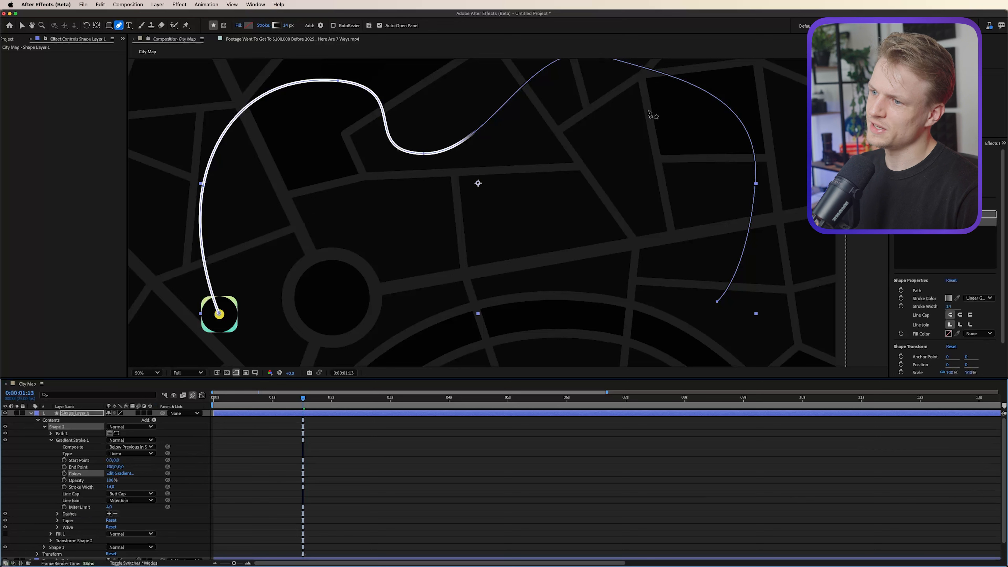
left_click(117, 474)
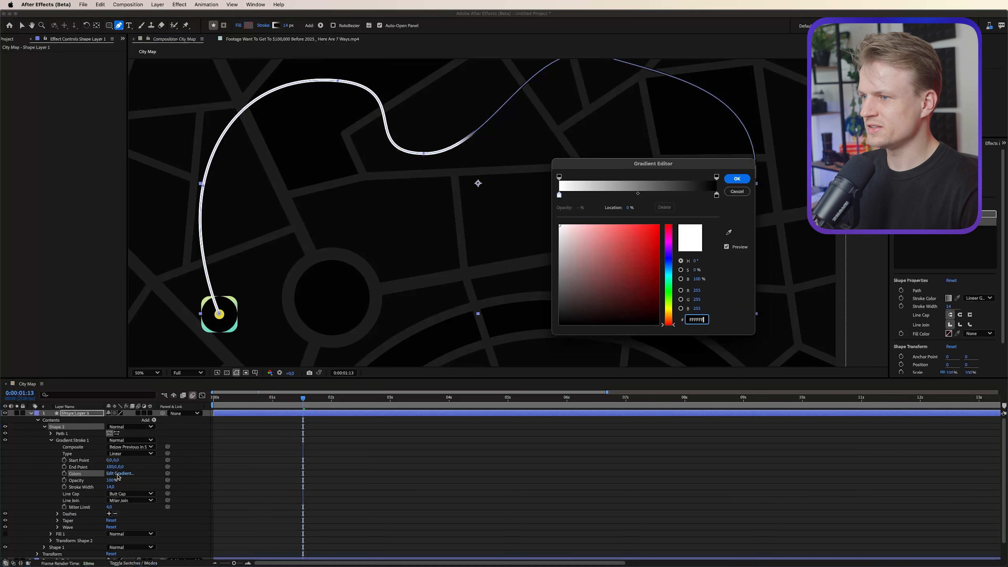
left_click(599, 196)
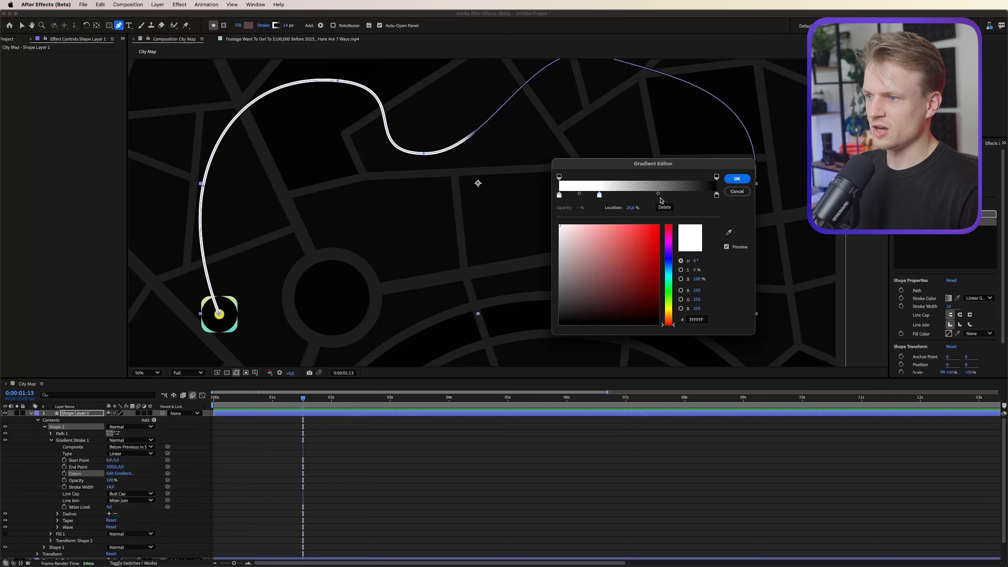
left_click(626, 196)
left_click(664, 196)
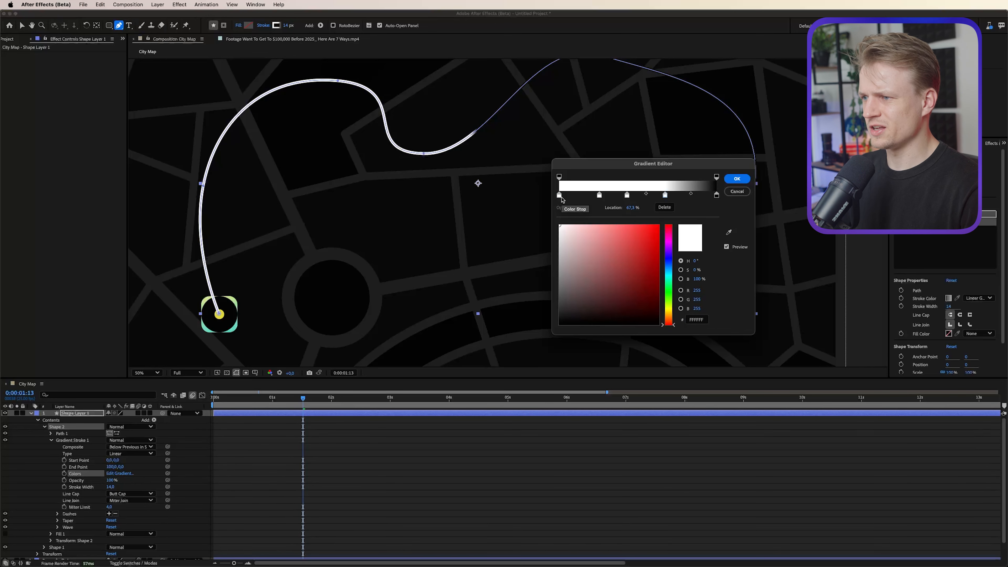
- Color the gradient's five stops from teal #53CBC8 through yellow, light blue and blue to magenta #E036EF, and accept the gradient
left_click_drag(565, 196, 558, 197)
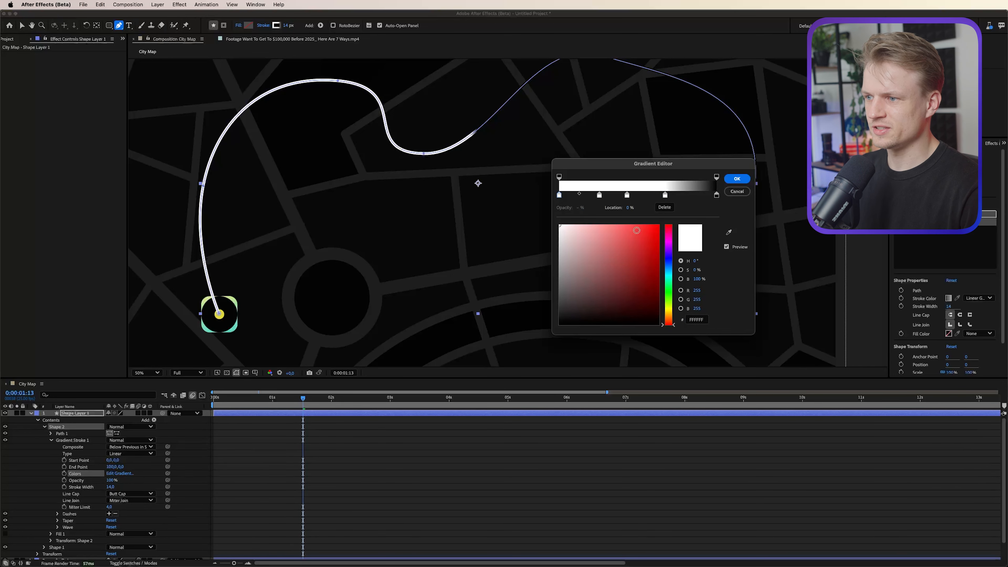
left_click_drag(637, 230, 658, 225)
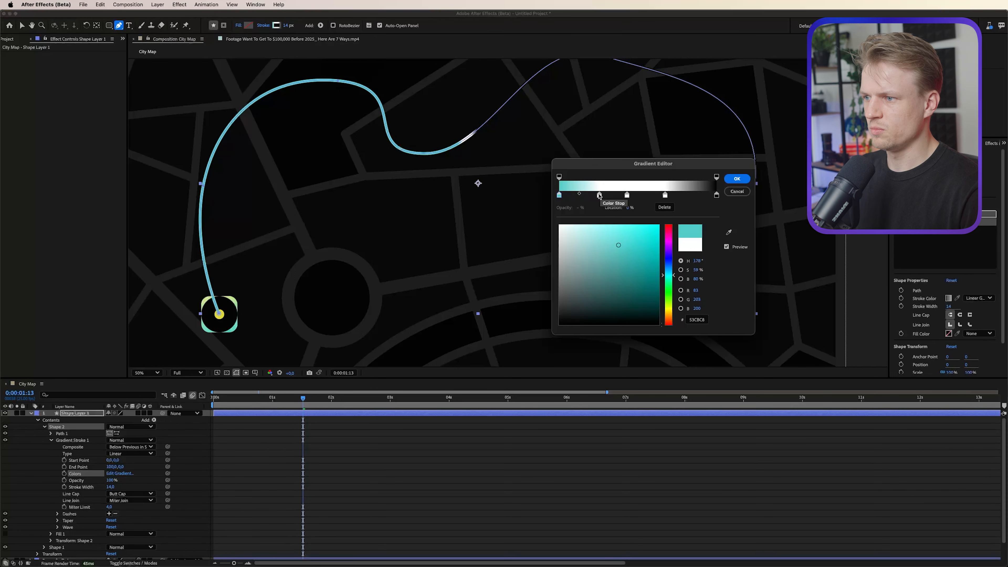
left_click(599, 195)
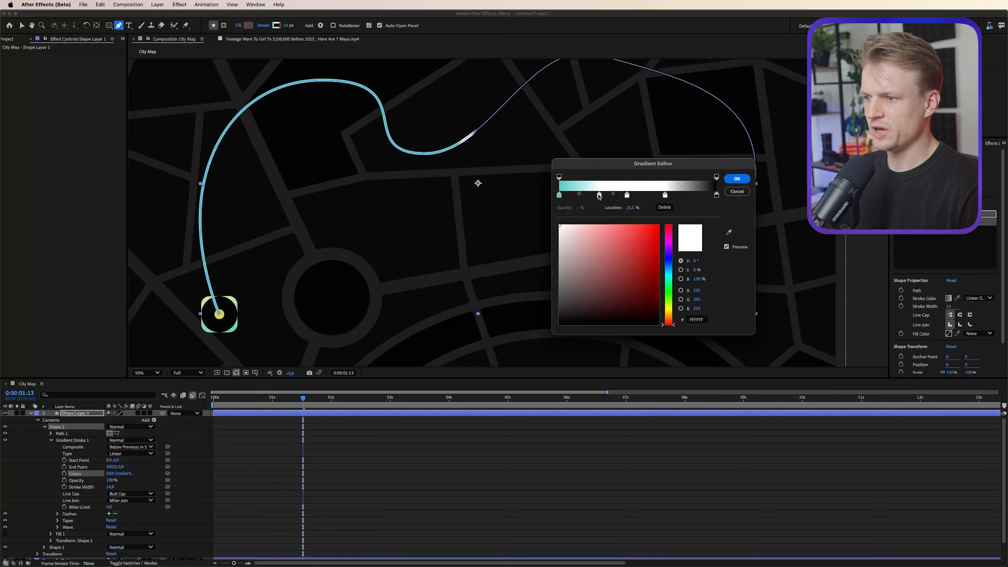
left_click(672, 308)
left_click(630, 247)
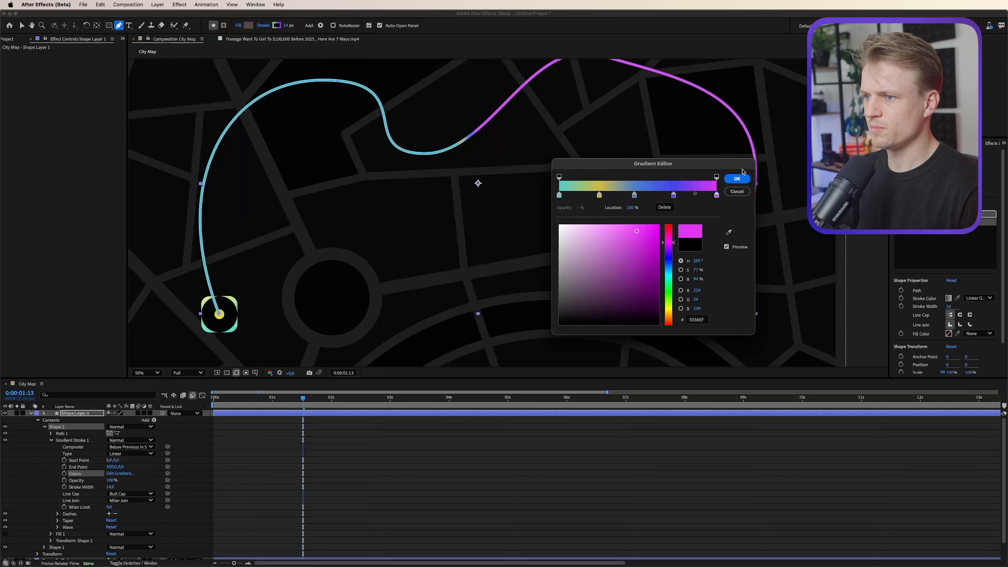
left_click(736, 179)
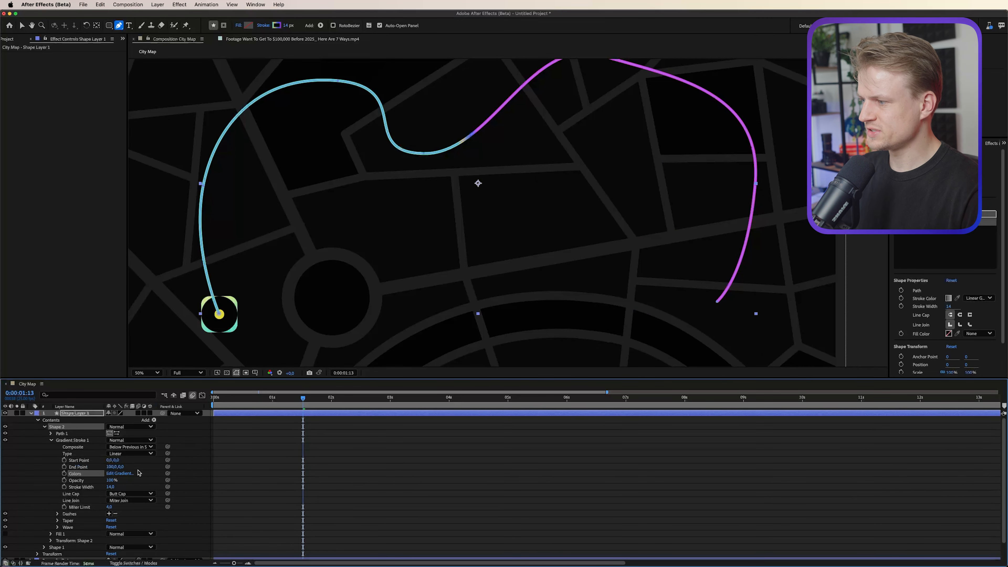
- Examine the color transition of Gradient Stroke 1 up close in the middle of the route, then view the whole map
left_click(70, 440)
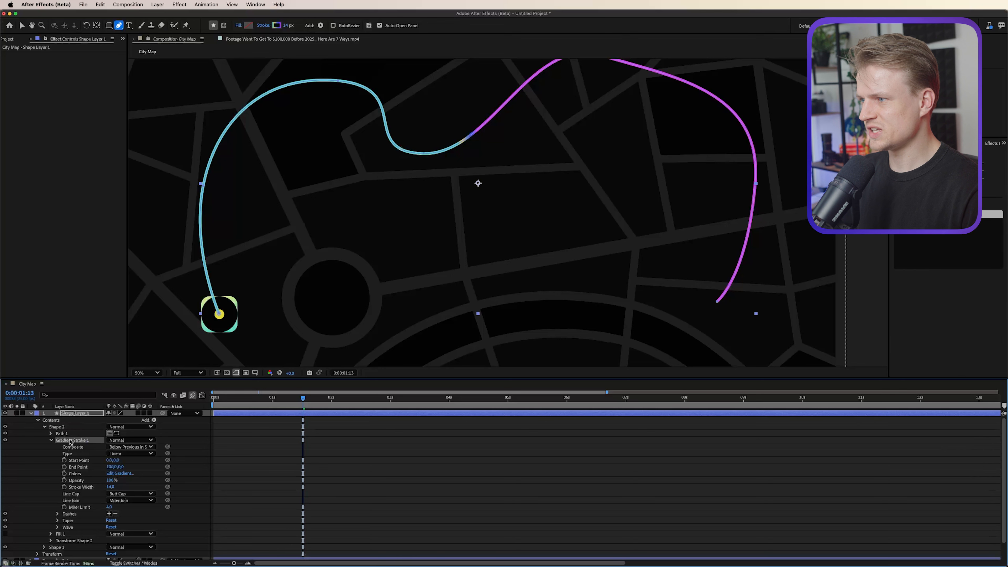
key("period")
key("period")
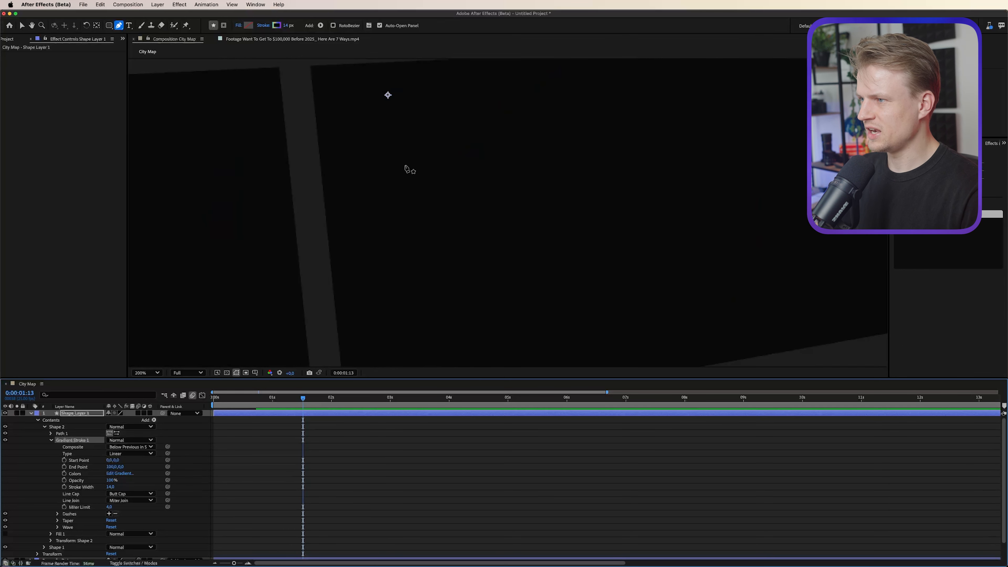
key("space")
left_click_drag(409, 169, 459, 367)
left_click_drag(435, 189, 470, 280)
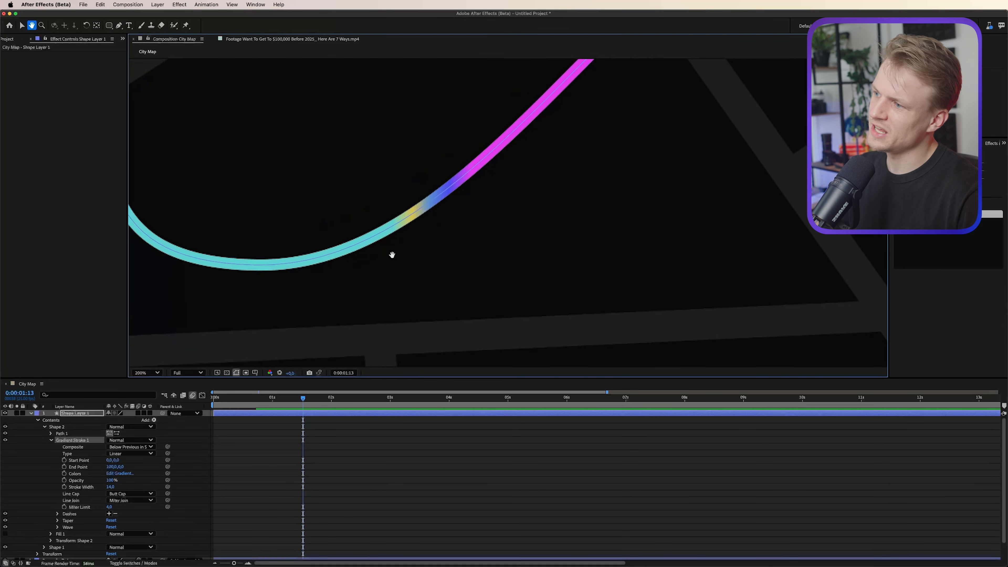
key("comma")
key("comma")
key("comma")
key("space")
left_click_drag(459, 262, 435, 245)
- Stretch Gradient Stroke 1 of Shape 2 across the whole route, placing its end point near the right end and its start point just outside the left edge
left_click_drag(111, 467, 83, 469)
key("super+z")
key("v")
left_click(72, 440)
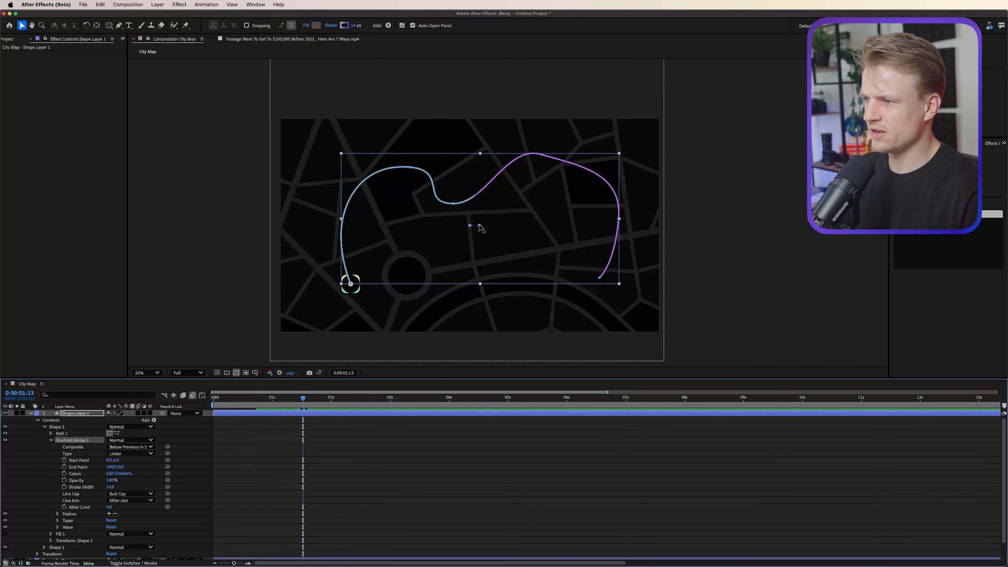
left_click_drag(479, 225, 611, 256)
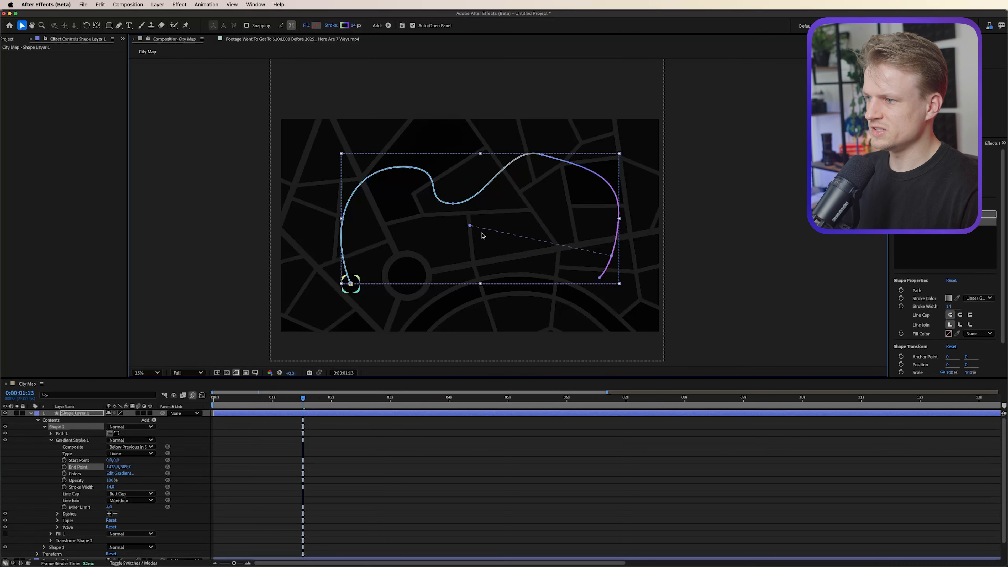
left_click_drag(469, 225, 333, 220)
key("period")
key("space")
left_click_drag(349, 182, 400, 152)
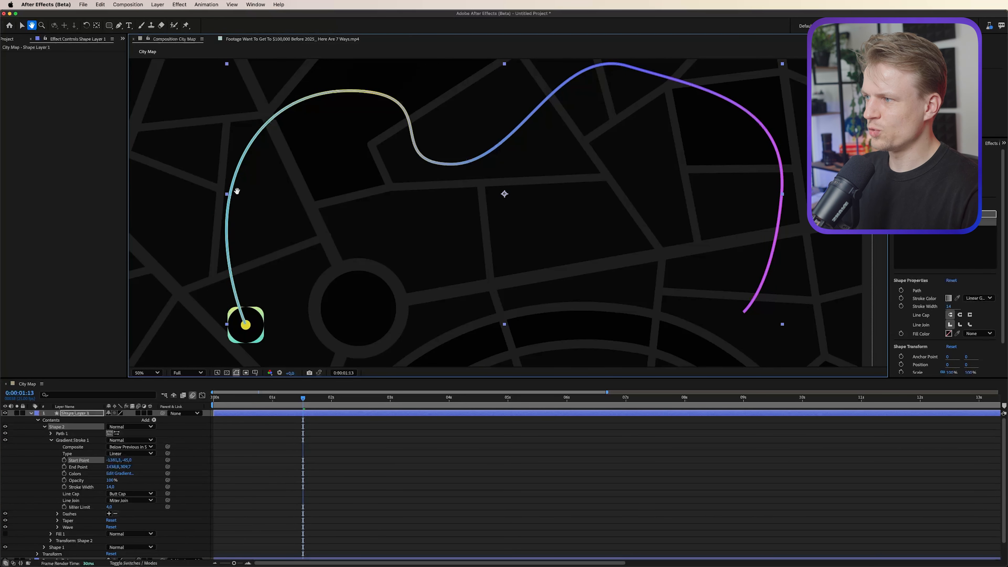
left_click_drag(653, 203, 678, 209)
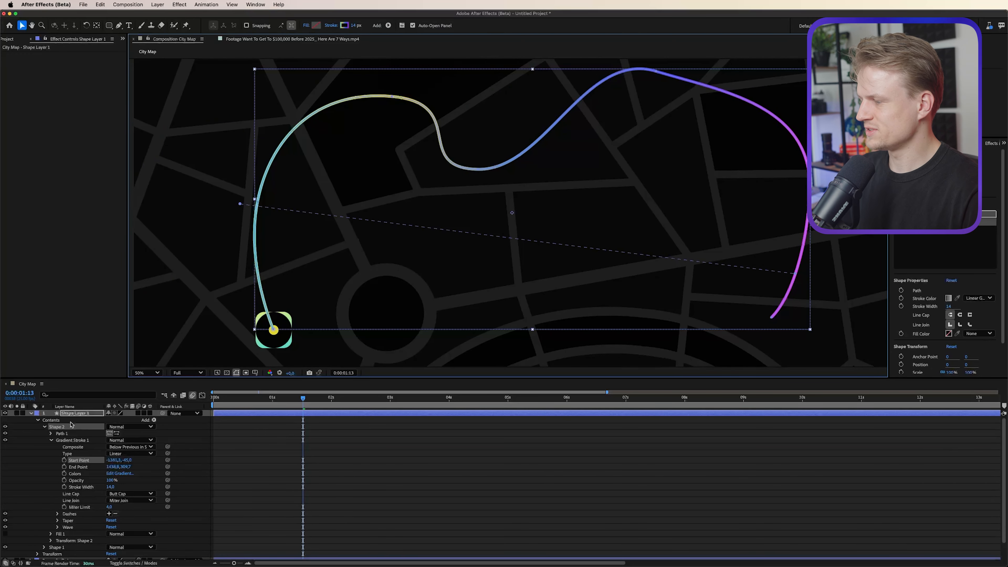
- Add Trim Paths to Shape 2 of Shape Layer 1 and expand its properties
left_click(44, 426)
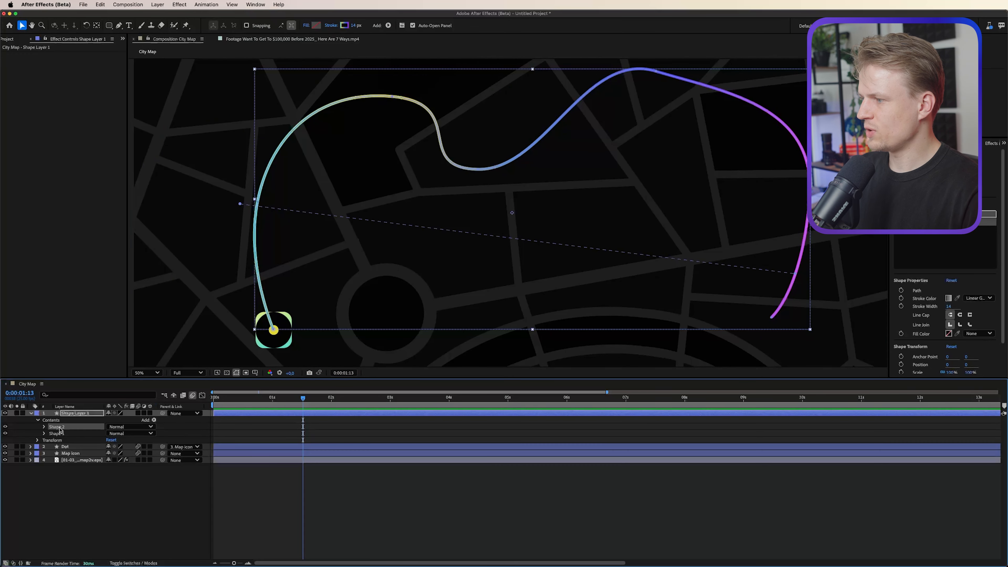
left_click(153, 419)
left_click(36, 428)
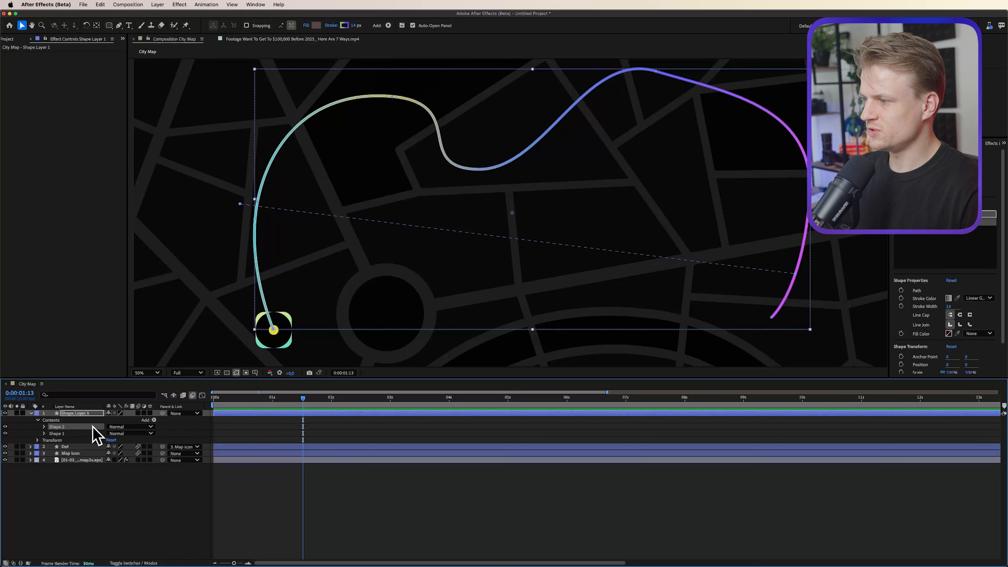
left_click(155, 420)
left_click(171, 524)
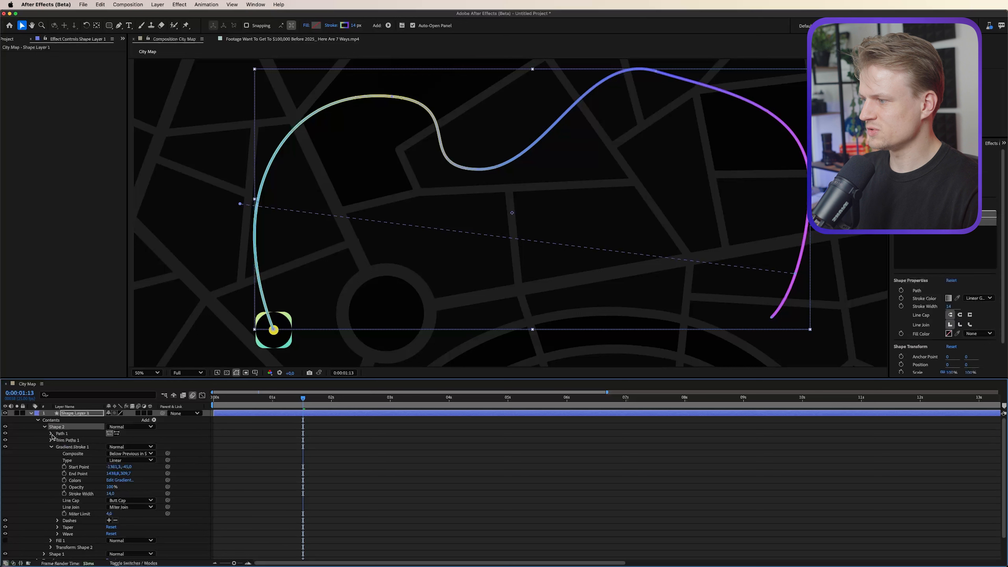
left_click(51, 440)
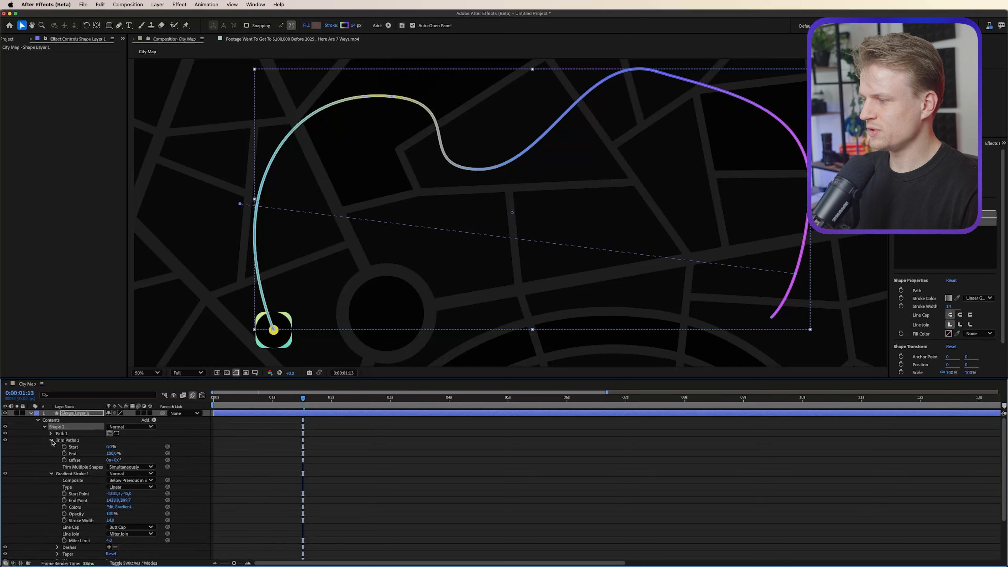
- Keyframe the Trim Paths End of Shape 2 from 0% at 0:00:01:13 to 100% about two seconds further on
left_click(63, 440)
mouse_move(114, 454)
left_mouse_down()
mouse_move(83, 455)
mouse_move(114, 455)
left_mouse_up()
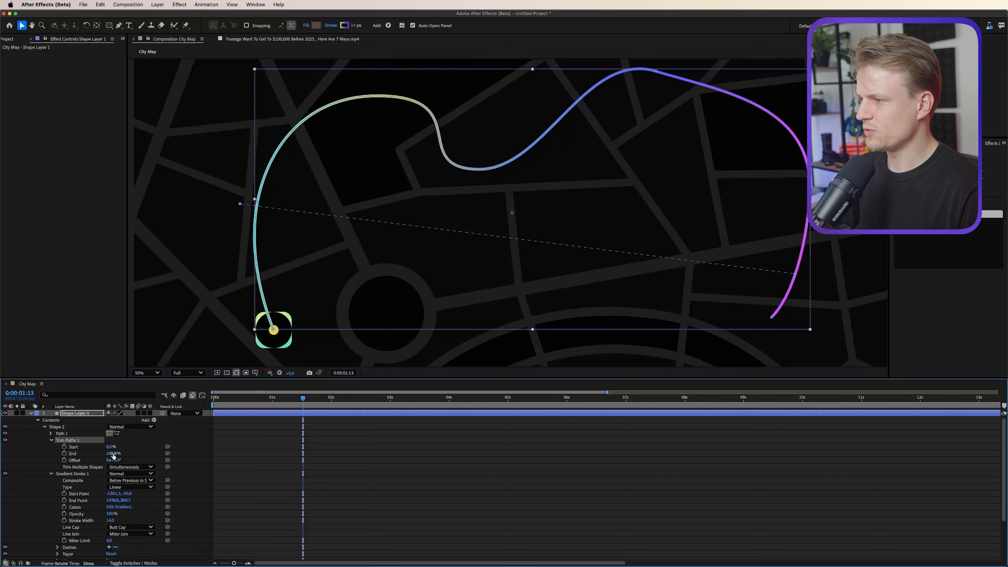
left_click(64, 454)
left_click_drag(303, 454, 414, 454)
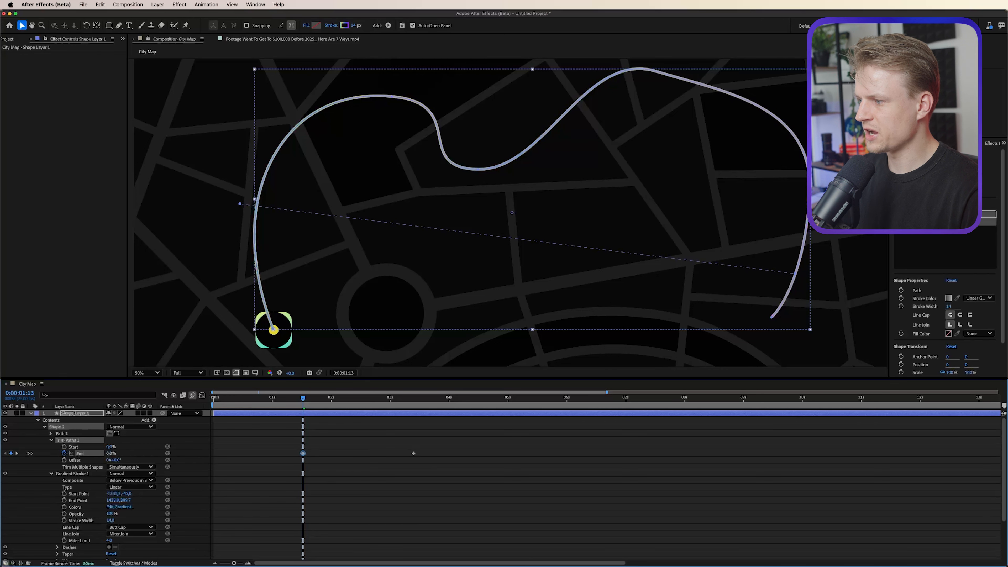
- Change the stroke color of Shape 1, the base route line, to dark gray #606060
left_click(45, 427)
left_click(58, 434)
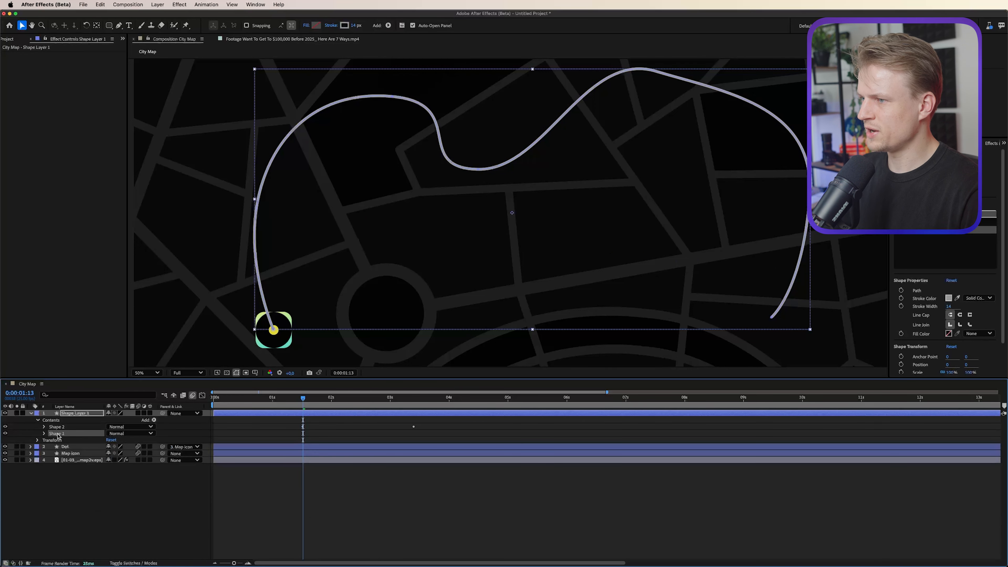
left_click(345, 26)
left_click_drag(476, 318, 367, 332)
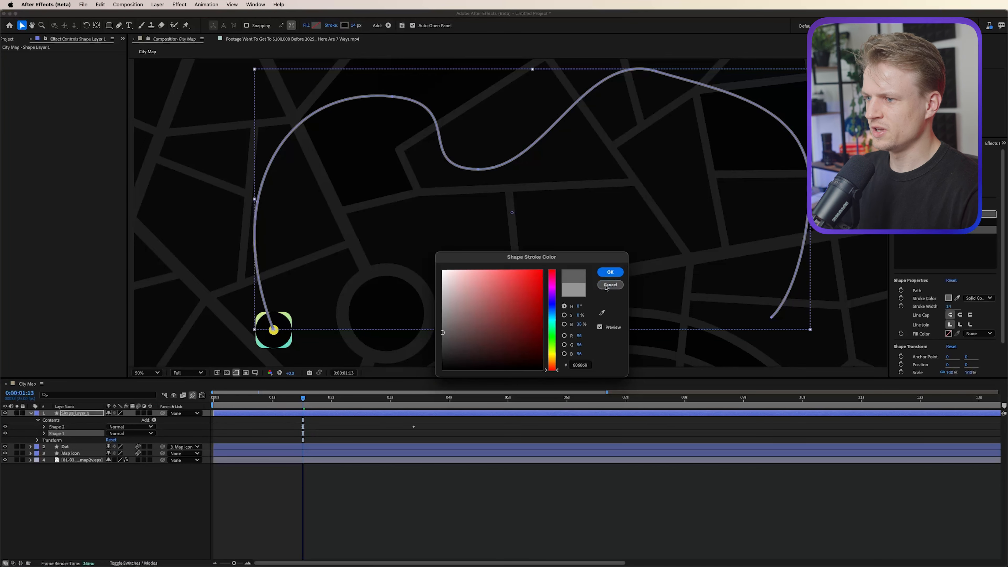
left_click(609, 272)
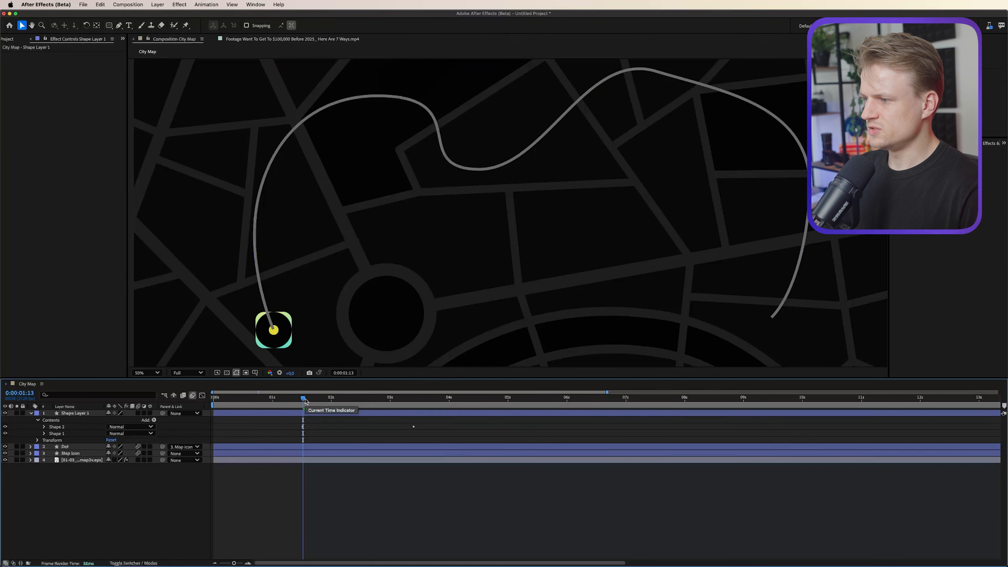
- Scrub through the colored line drawing over the gray route and enable motion blur on Shape Layer 1
left_click_drag(303, 398, 401, 405)
left_click(165, 413)
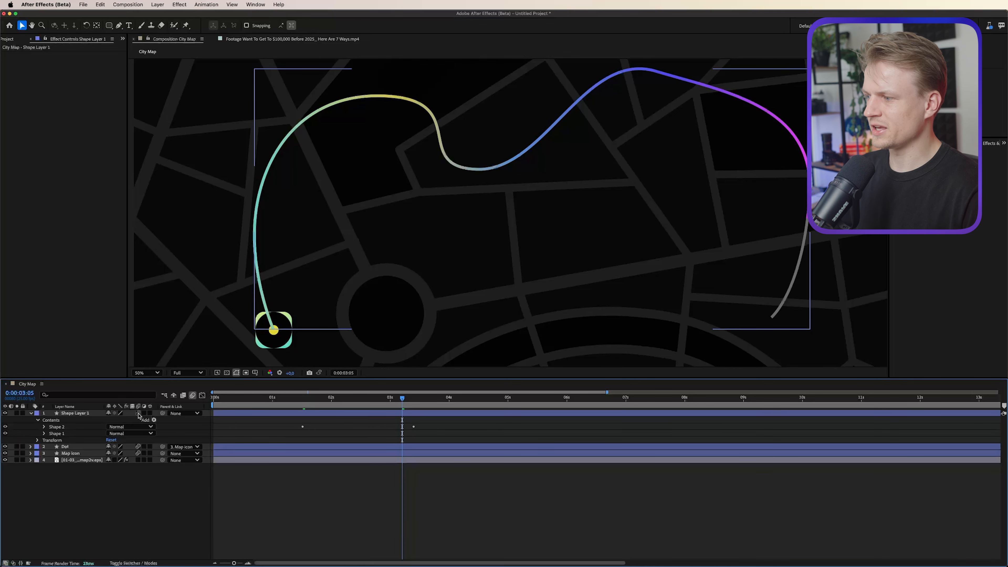
left_click_drag(381, 401, 369, 402)
- Apply Easy Ease to both Trim Paths End keyframes of Shape Layer 1 and play back the route animation
left_click(362, 413)
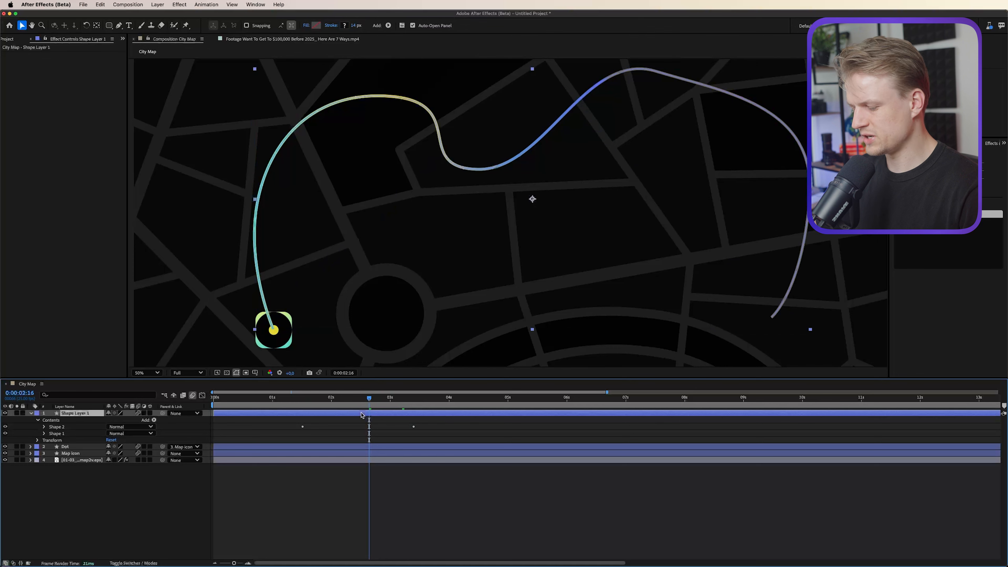
key("u")
left_click_drag(447, 421, 282, 426)
key("F9")
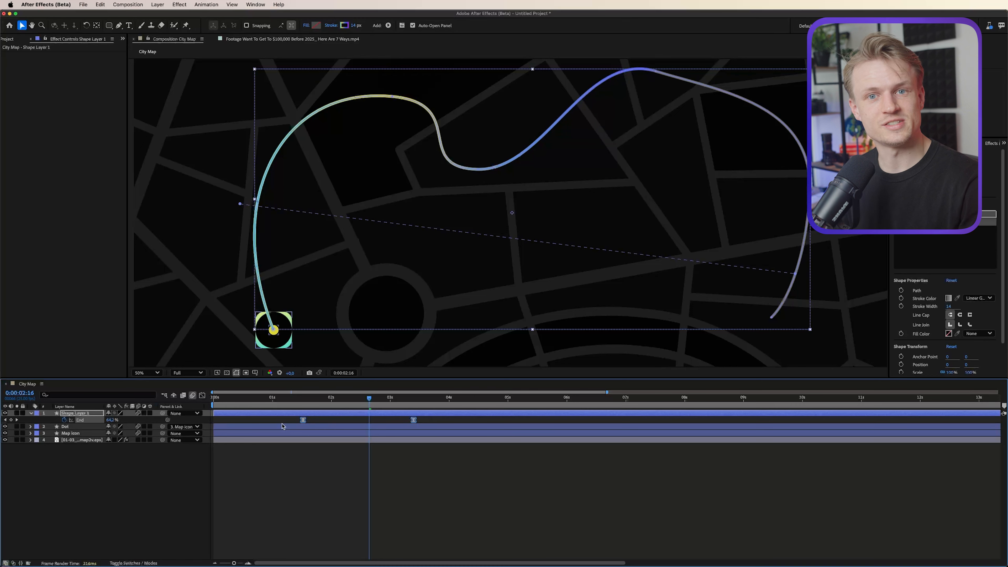
left_click_drag(300, 398, 369, 391)
left_click(364, 495)
key("space")
- Smooth the route's crest on the right half by adjusting its path vertex and curve handle
scroll(470, 288, "up", 3)
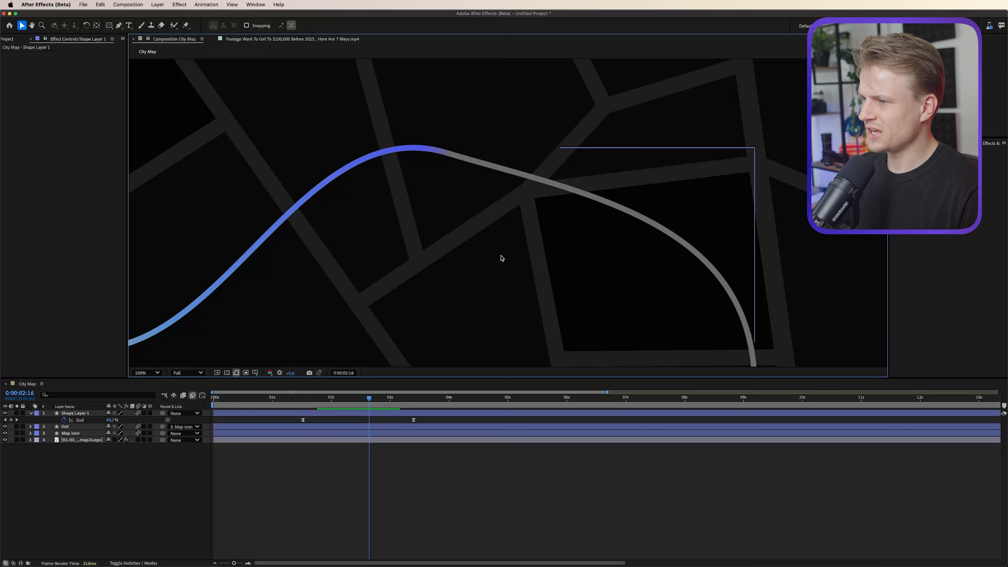
key("comma")
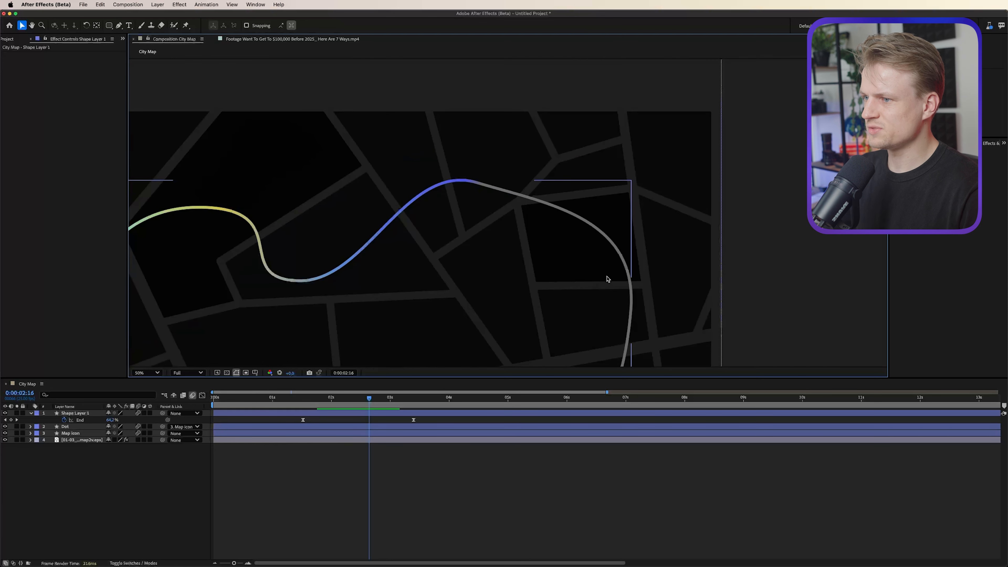
left_click(67, 413)
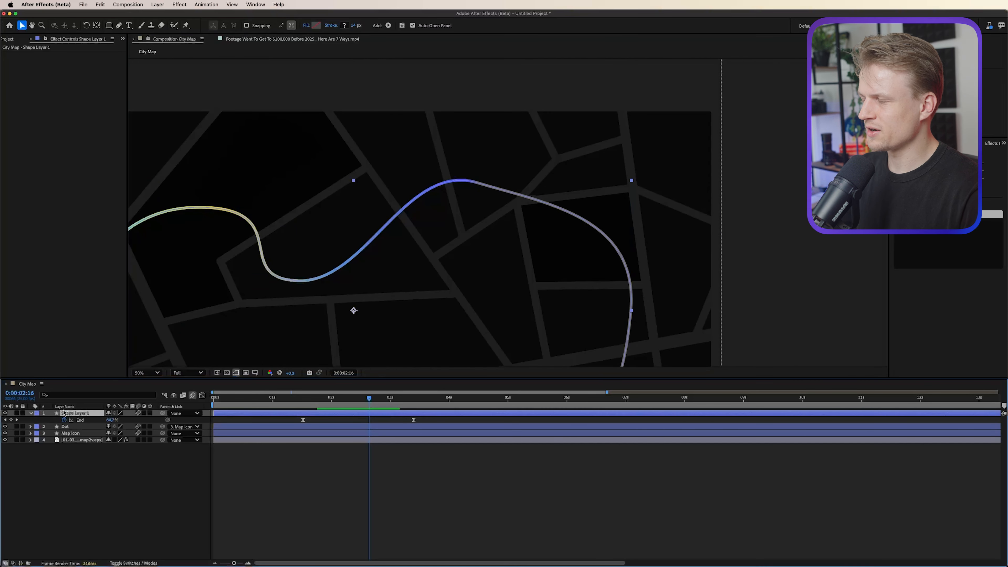
key("g")
left_click_drag(477, 183, 442, 268)
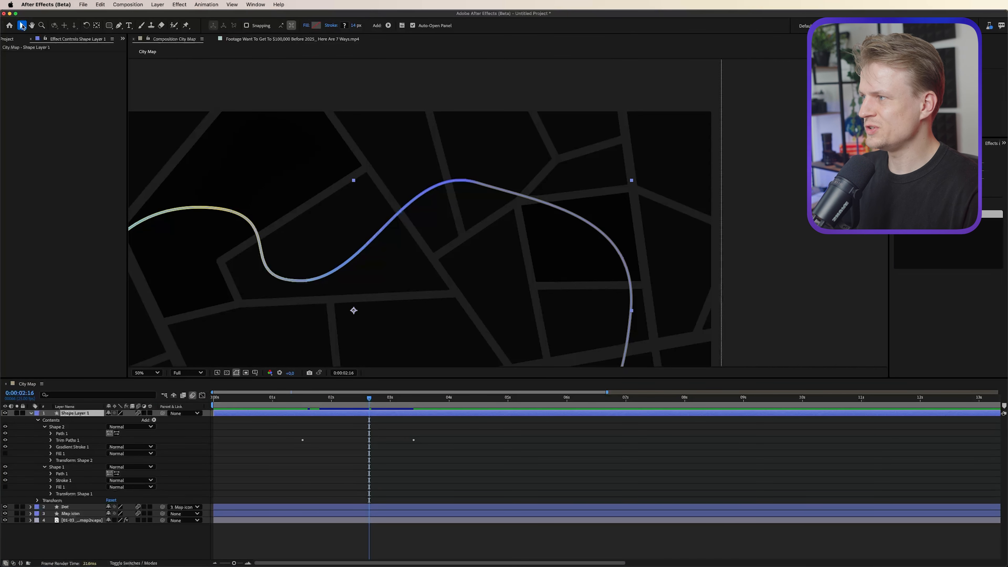
double_click(477, 184)
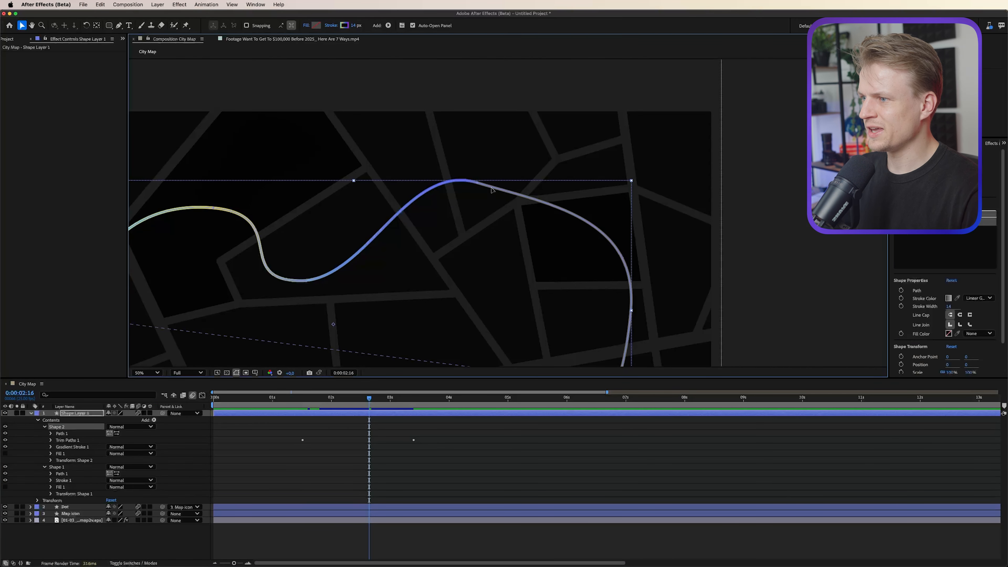
double_click(477, 184)
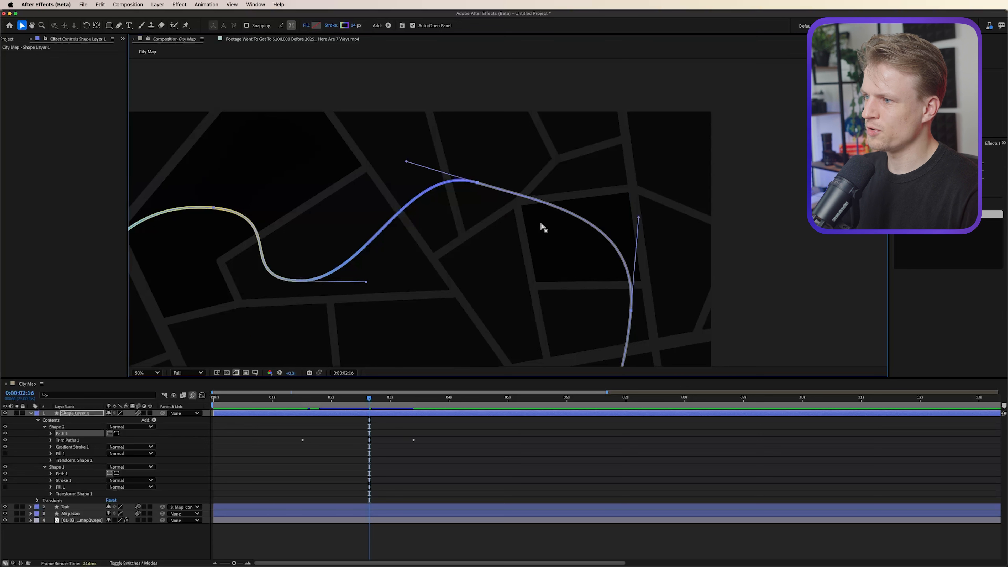
mouse_move(546, 148)
left_mouse_down()
mouse_move(386, 254)
mouse_move(409, 254)
left_mouse_up()
mouse_move(478, 186)
left_mouse_down()
mouse_move(451, 284)
mouse_move(438, 287)
mouse_move(483, 153)
mouse_move(466, 187)
left_mouse_up()
mouse_move(537, 207)
left_mouse_down()
mouse_move(547, 181)
mouse_move(541, 174)
mouse_move(528, 189)
left_mouse_up()
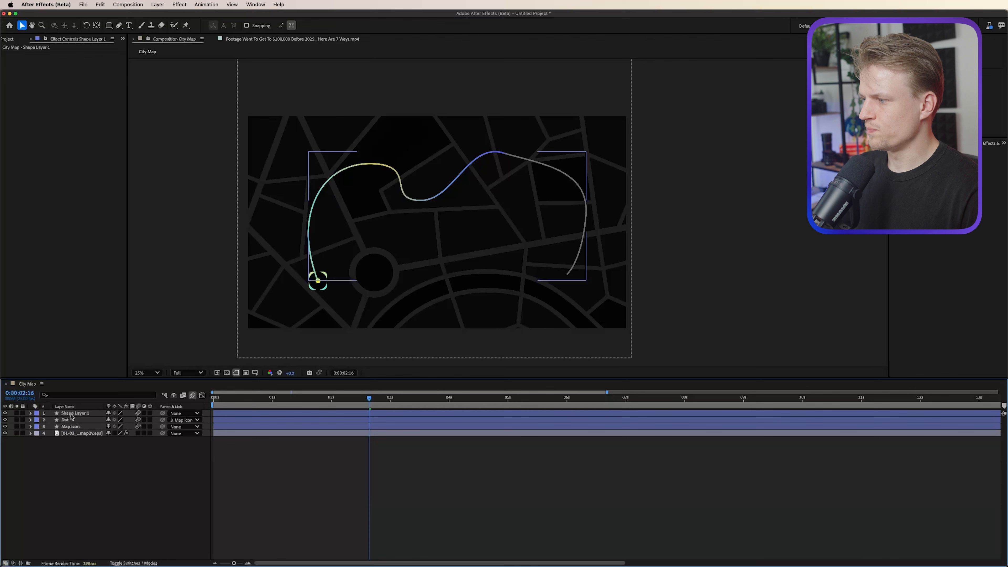
- Move Shape Layer 1 beneath the Dot and Map icon layers, directly above the map background
left_click(70, 414)
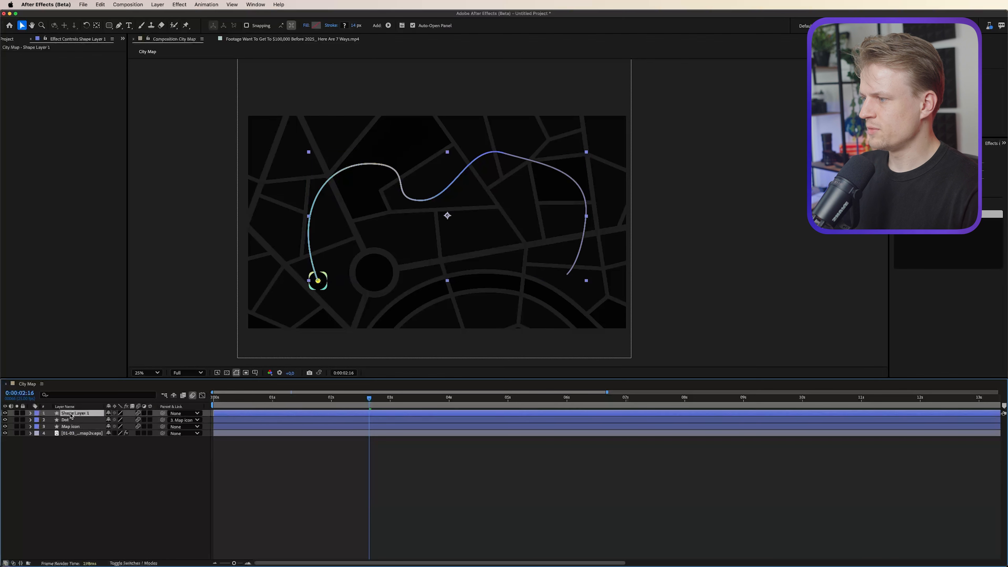
mouse_move(70, 415)
left_mouse_down()
mouse_move(70, 446)
mouse_move(70, 430)
left_mouse_up()
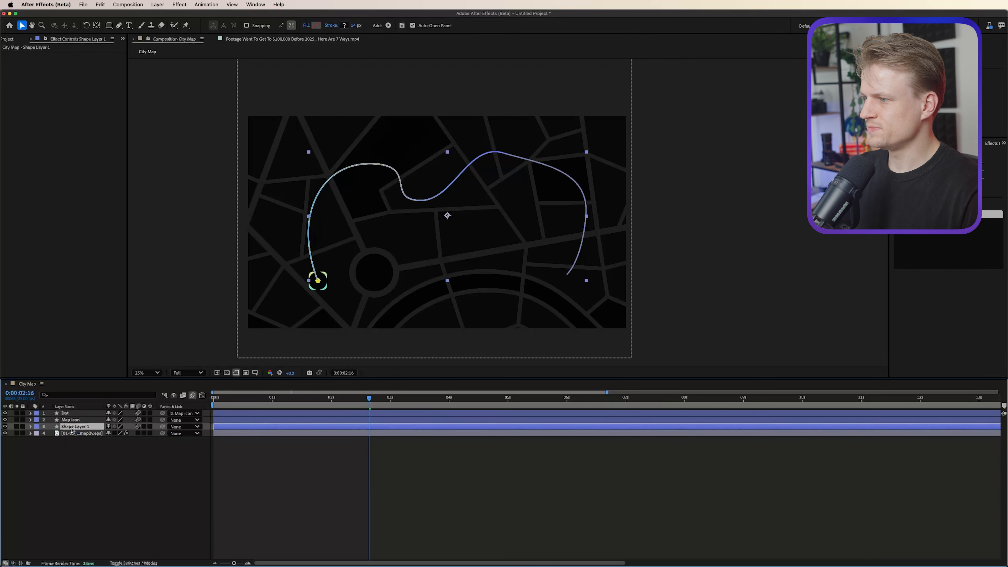
- Duplicate the Map icon and Dot layers and stack Map icon 2 directly beneath Dot 2
left_click(318, 280)
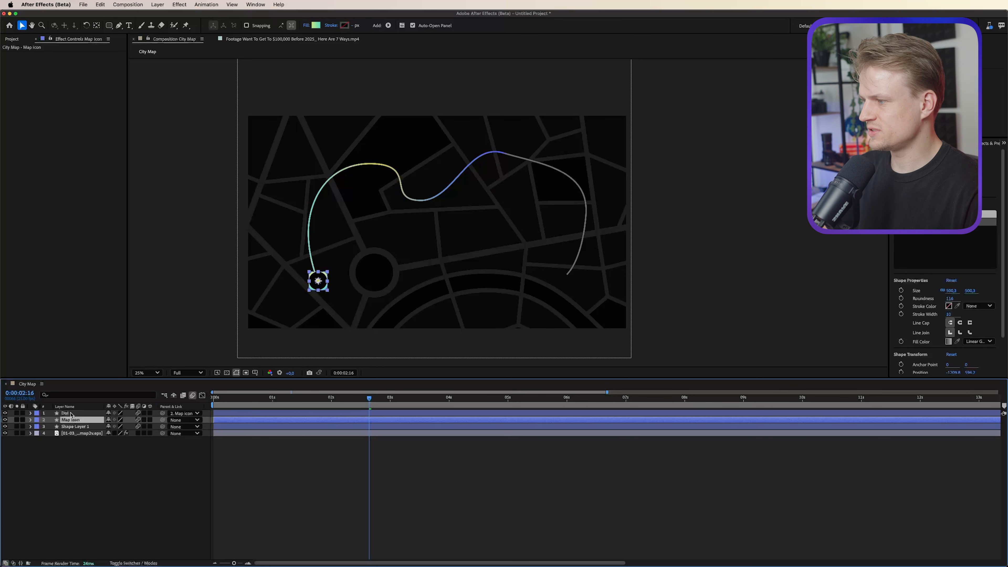
left_click(71, 413, "shift")
key("super+d")
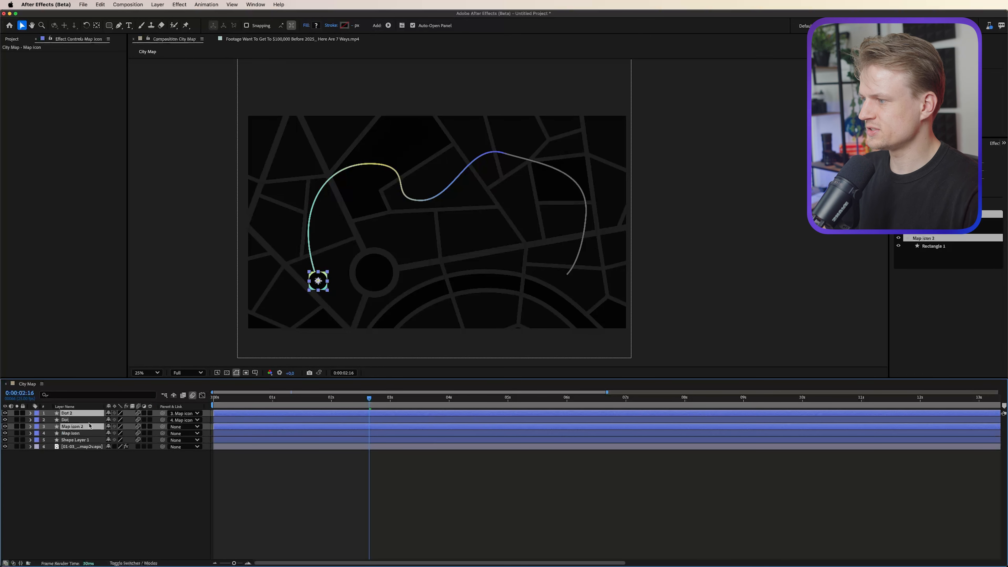
left_click_drag(90, 423, 85, 419)
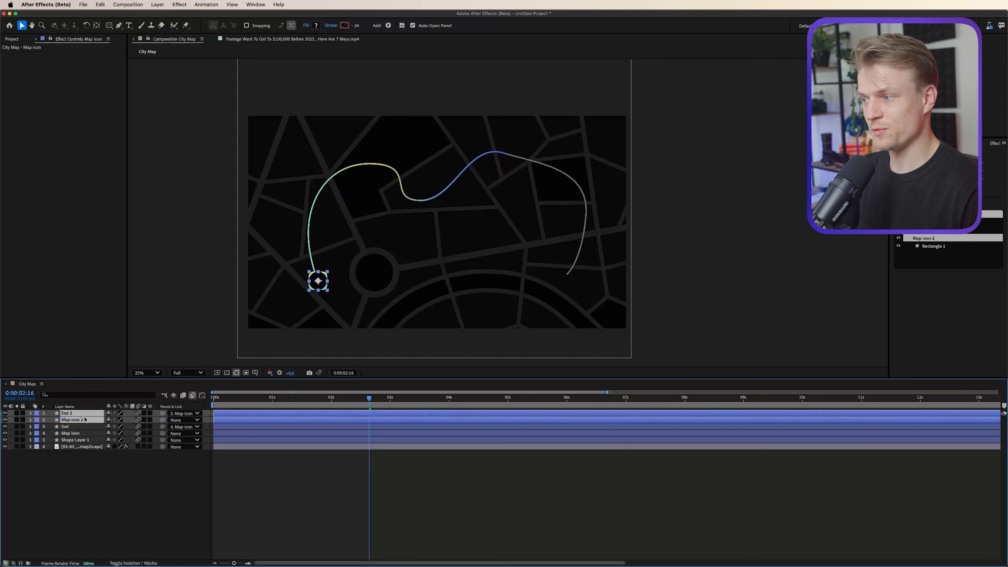
- Move only Map icon 2 onto the route's right end, with its parented dot following
left_click_drag(318, 281, 556, 285)
key("super+z")
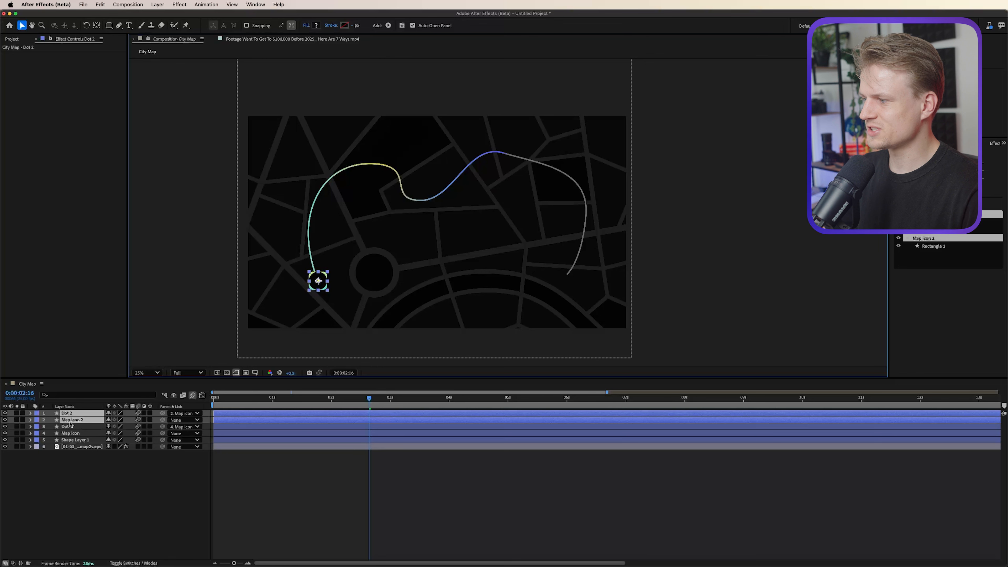
left_click(61, 420)
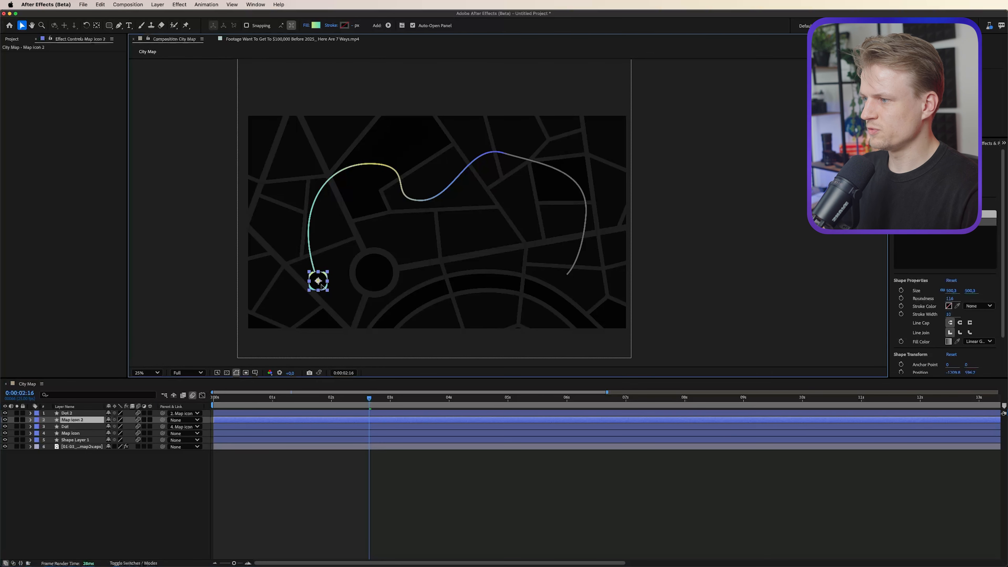
left_click_drag(321, 286, 569, 286)
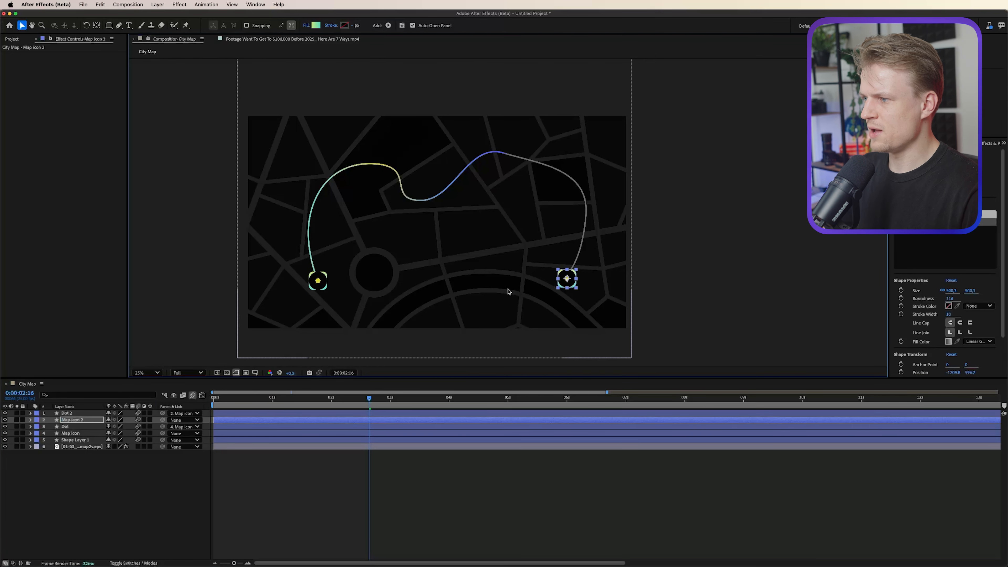
- Choose a rectangle shape tool and set its fill to solid white for drawing near the left part of the route
key(".")
key("space")
left_click_drag(268, 261, 530, 234)
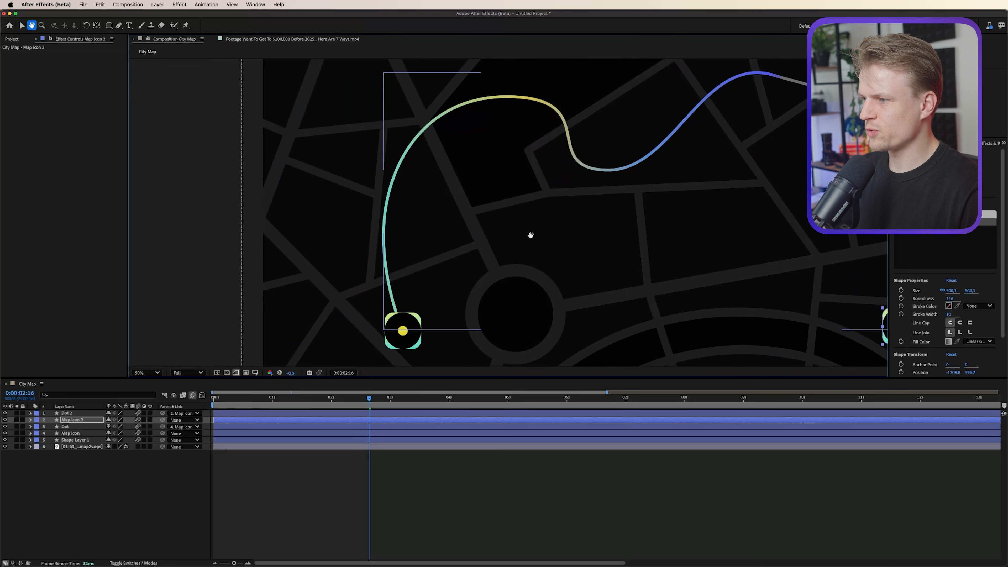
key(".")
left_click_drag(376, 228, 454, 240)
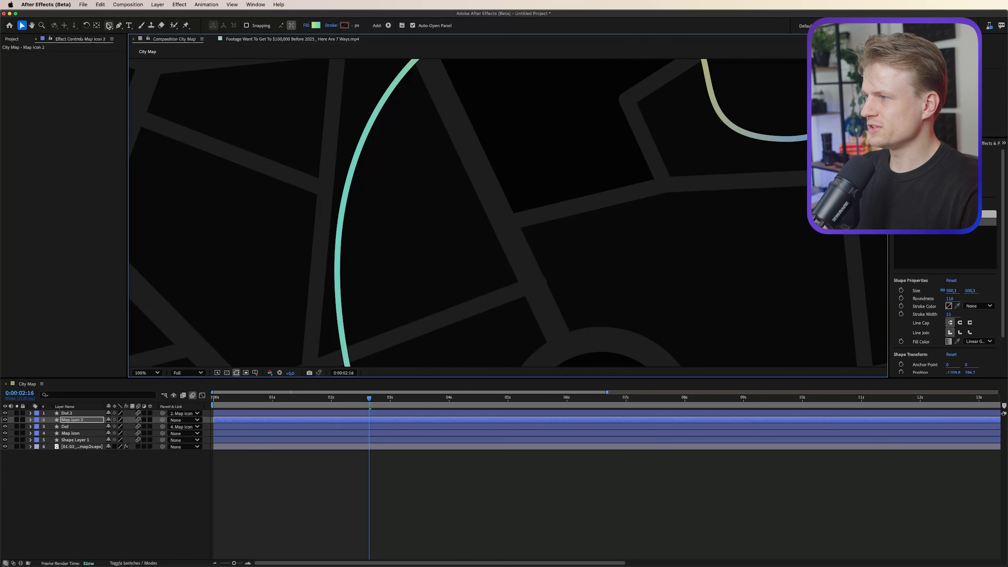
left_click_drag(109, 26, 159, 26)
left_click(238, 26)
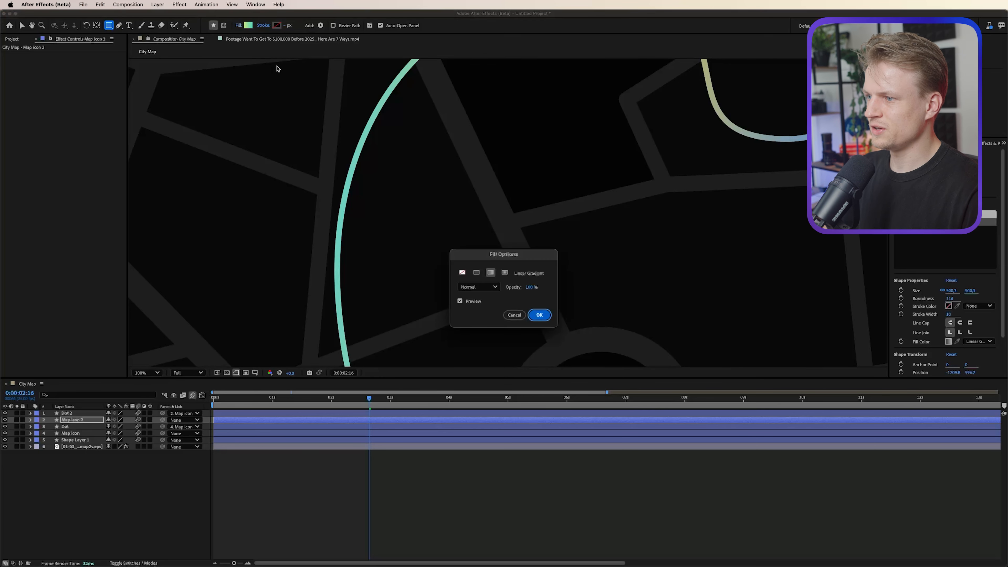
left_click(476, 272)
left_click(538, 315)
left_click(248, 25)
mouse_move(422, 279)
left_mouse_down()
mouse_move(372, 223)
mouse_move(427, 279)
left_mouse_up()
left_click(609, 272)
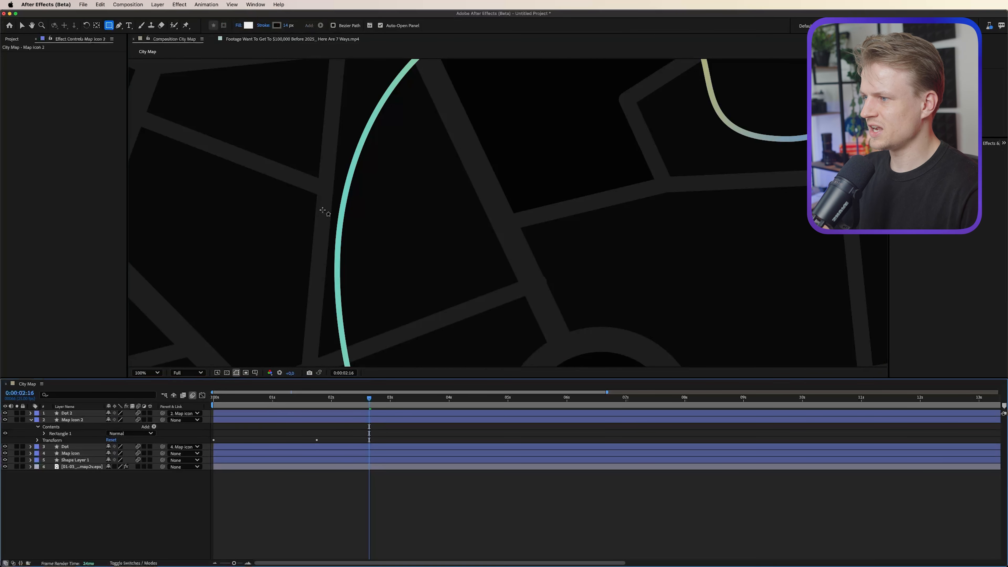
- Draw a white square about 130 px wide on the left part of the route, remove its stroke and center it over the line
left_click_drag(322, 192, 372, 242)
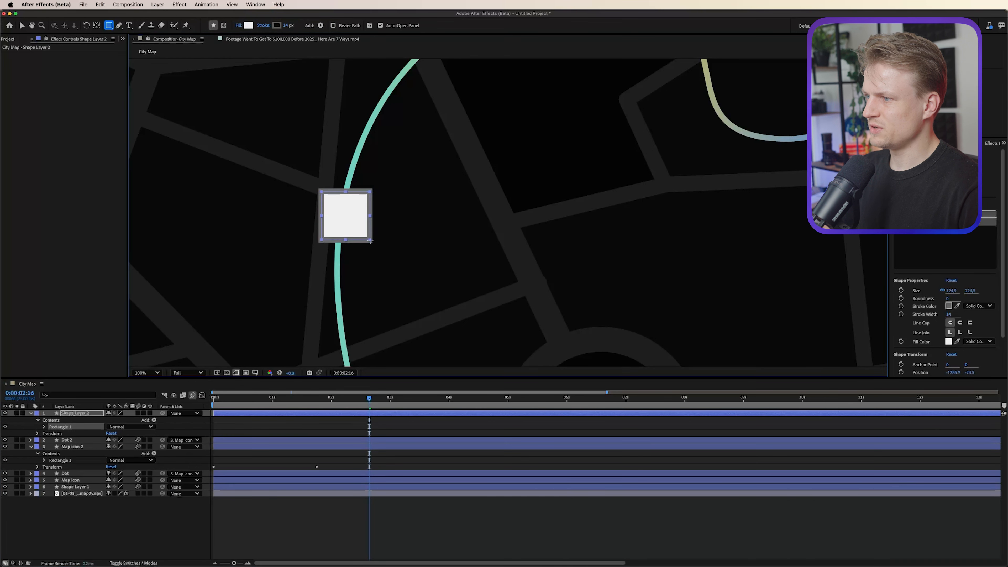
left_click(262, 26)
left_click(462, 273)
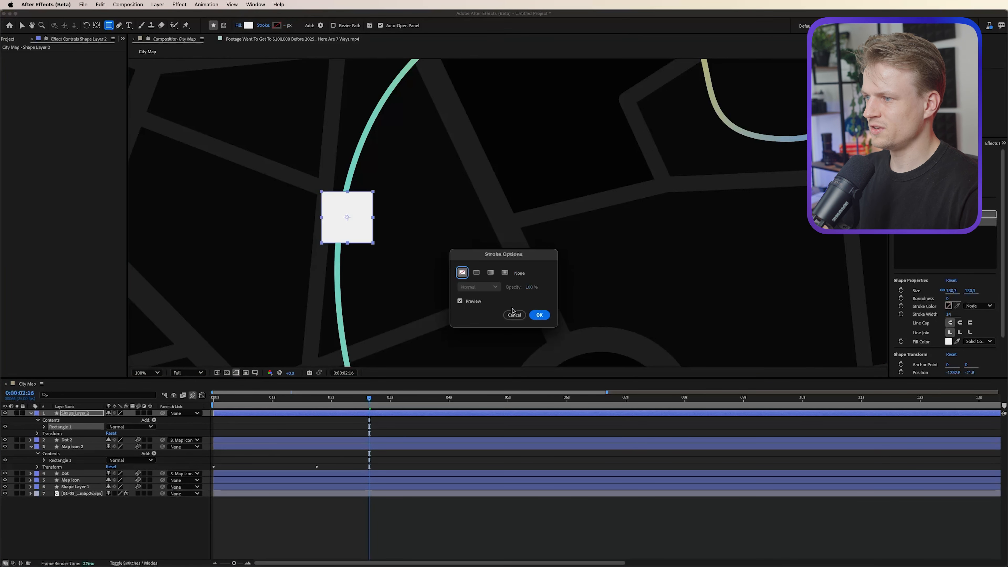
left_click(540, 317)
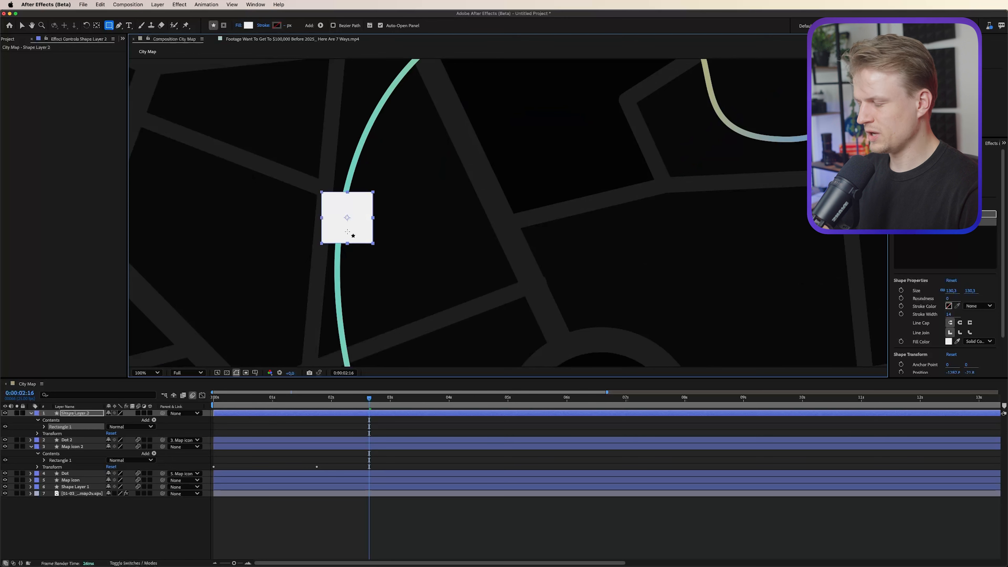
key("v")
left_click_drag(355, 233, 349, 232)
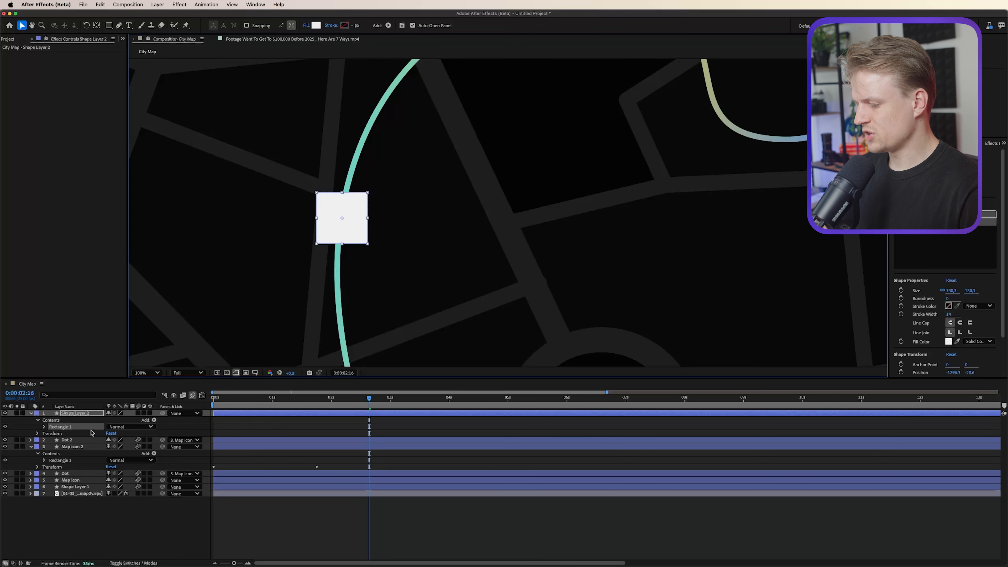
- Enable rotation keyframing on the square and animate its scale from 0% at 0:00:02:16 to 100% at 0:00:04:04
key("r")
left_click(50, 420)
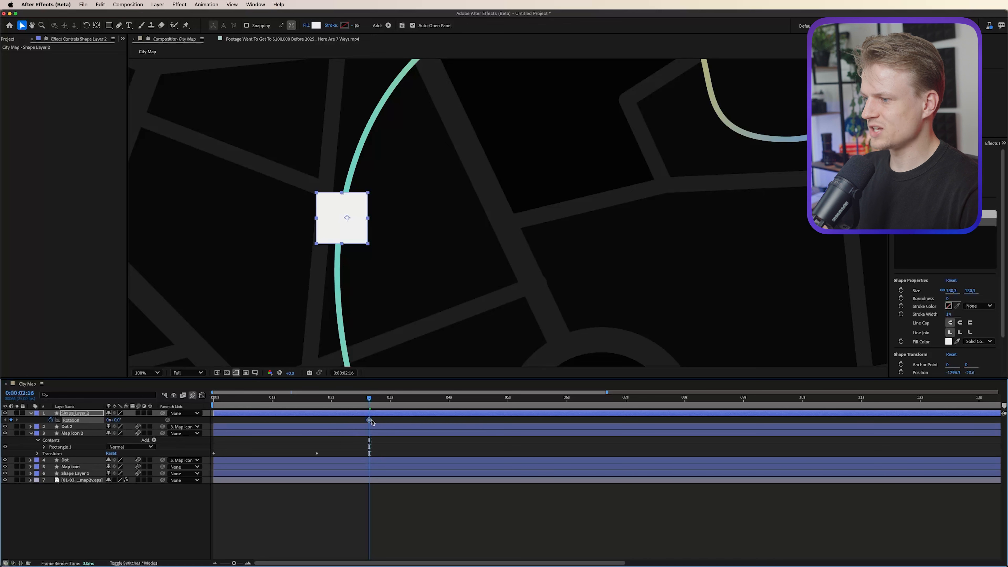
key("s")
left_click(50, 419)
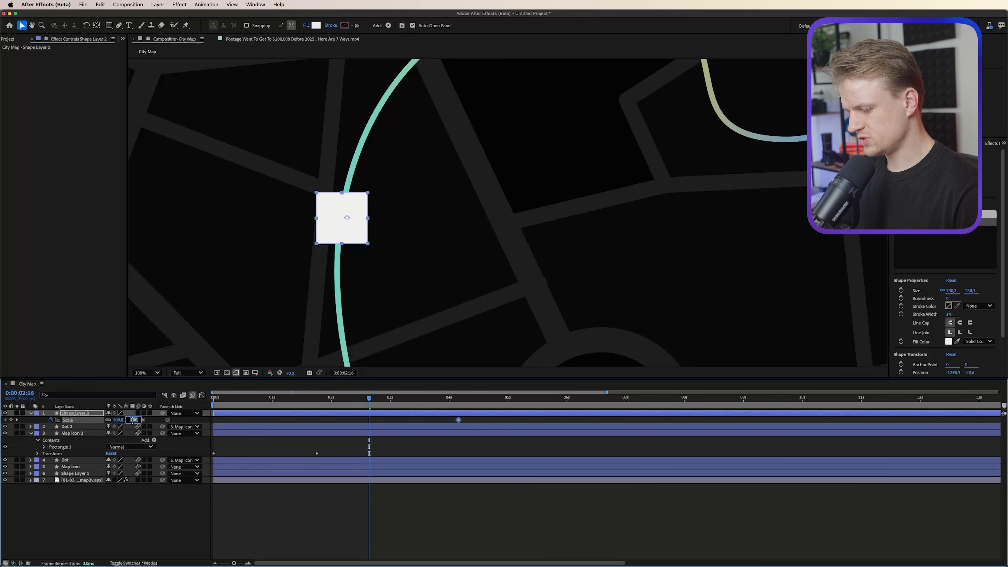
key("Return")
- Set the square's starting rotation to -90° and align both rotation keyframes with the scale keyframes
key("k")
key("r")
left_click_drag(458, 399, 373, 402)
left_click(118, 419)
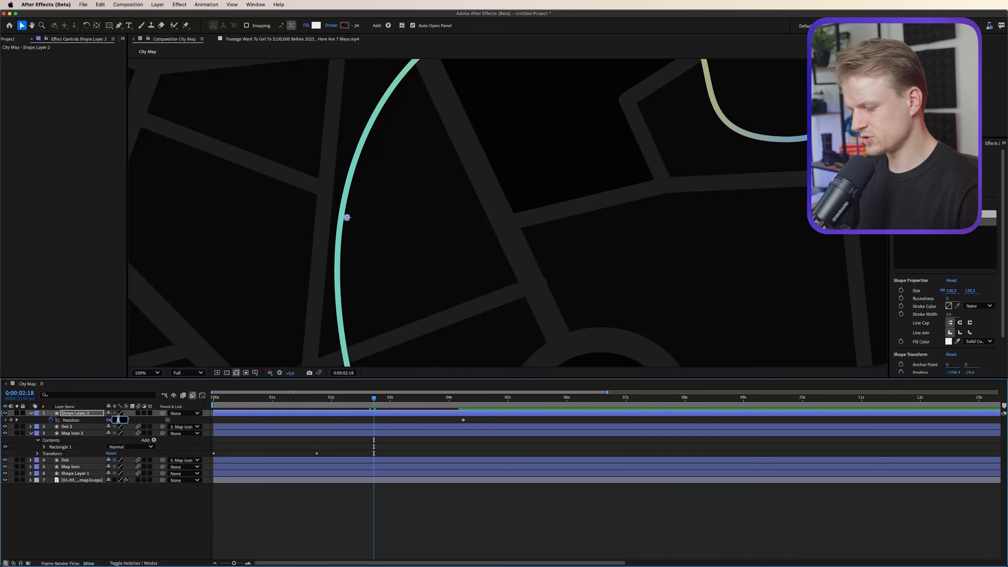
type("-90")
key("Return")
left_click(68, 414)
key("u")
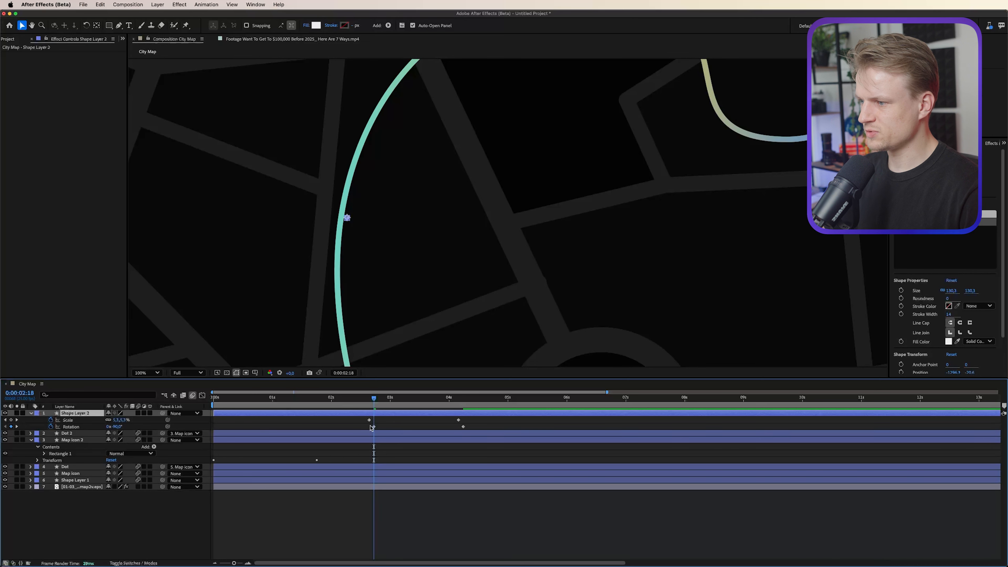
left_click_drag(372, 427, 369, 427)
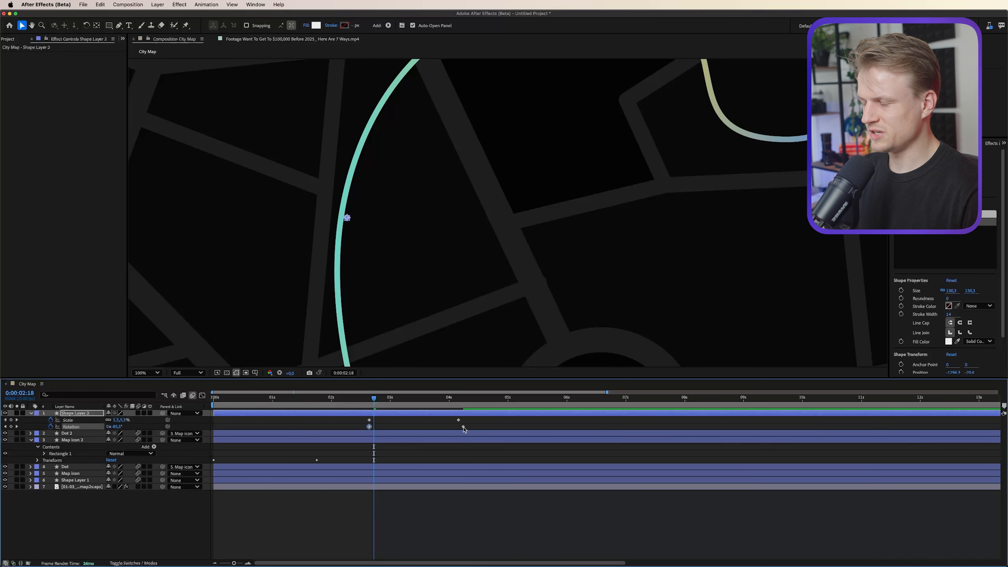
left_click_drag(375, 405, 427, 398)
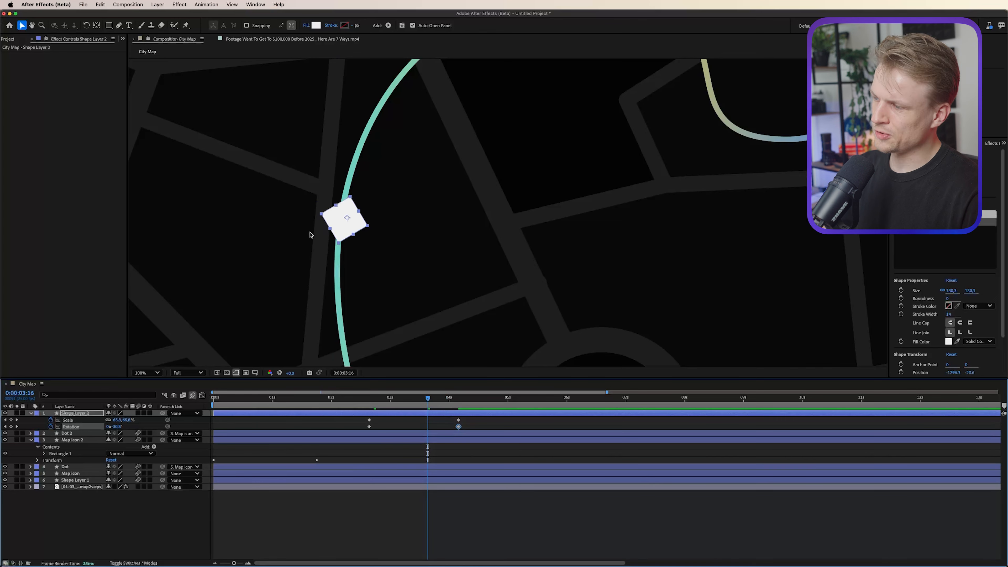
- Move the square's anchor point to its center at the final keyframe, 0:00:04:04
scroll(317, 218, "up", 4)
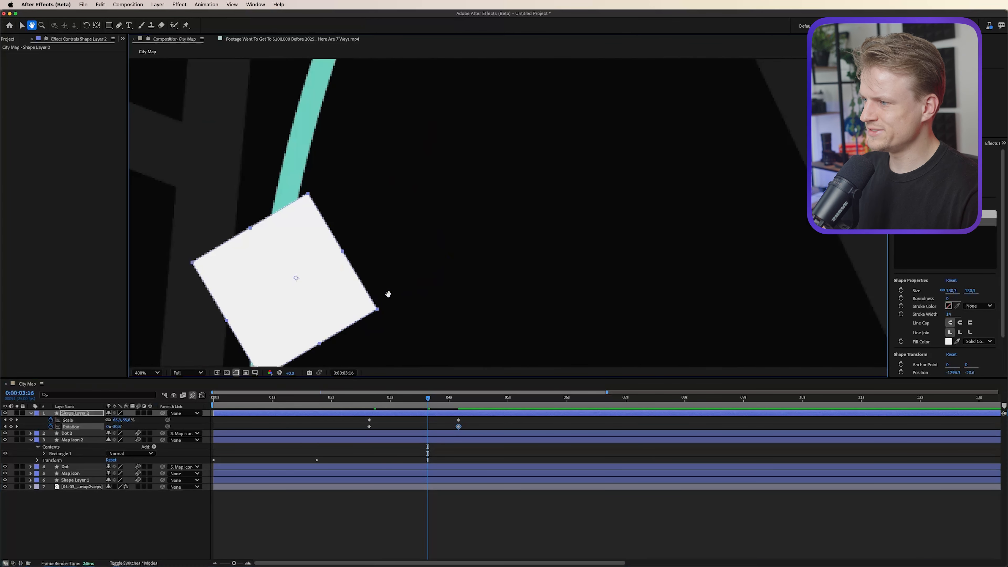
left_click_drag(328, 295, 388, 234)
left_click_drag(427, 398, 458, 398)
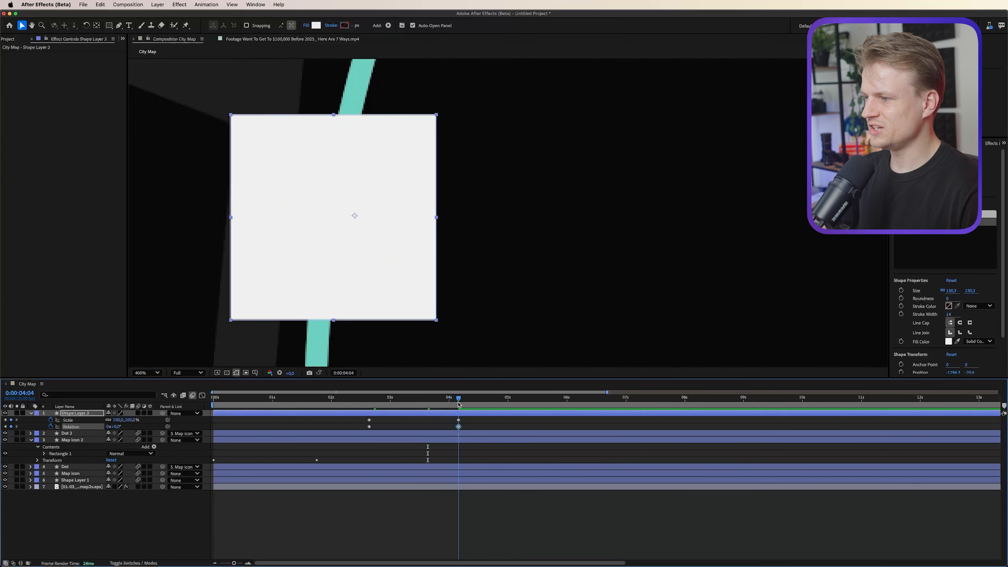
left_click(100, 26)
left_click_drag(353, 214, 329, 218)
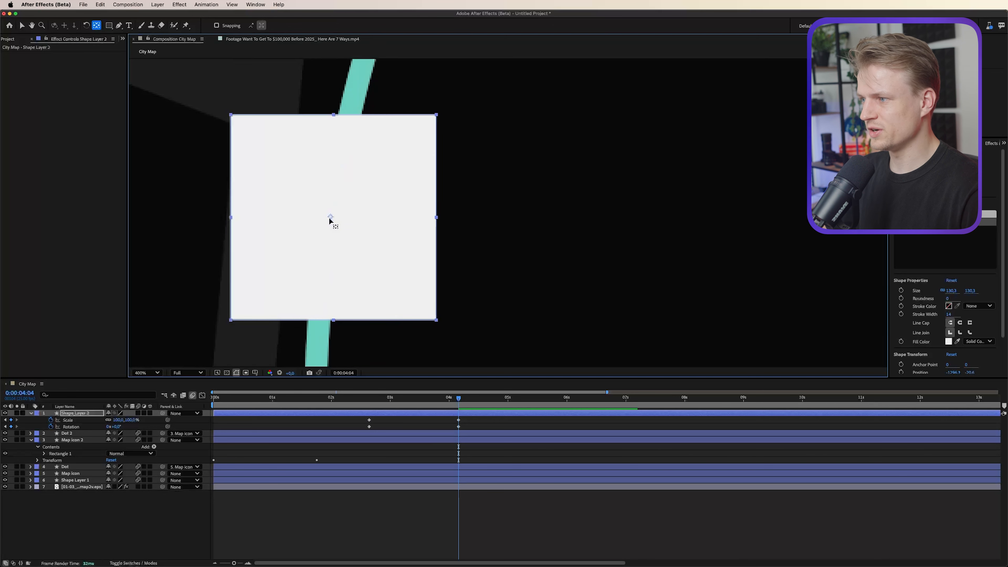
- Enable motion blur on Shape Layer 2 and apply Easy Ease to all its scale and rotation keyframes
mouse_move(457, 403)
left_mouse_down()
mouse_move(372, 405)
mouse_move(451, 405)
left_mouse_up()
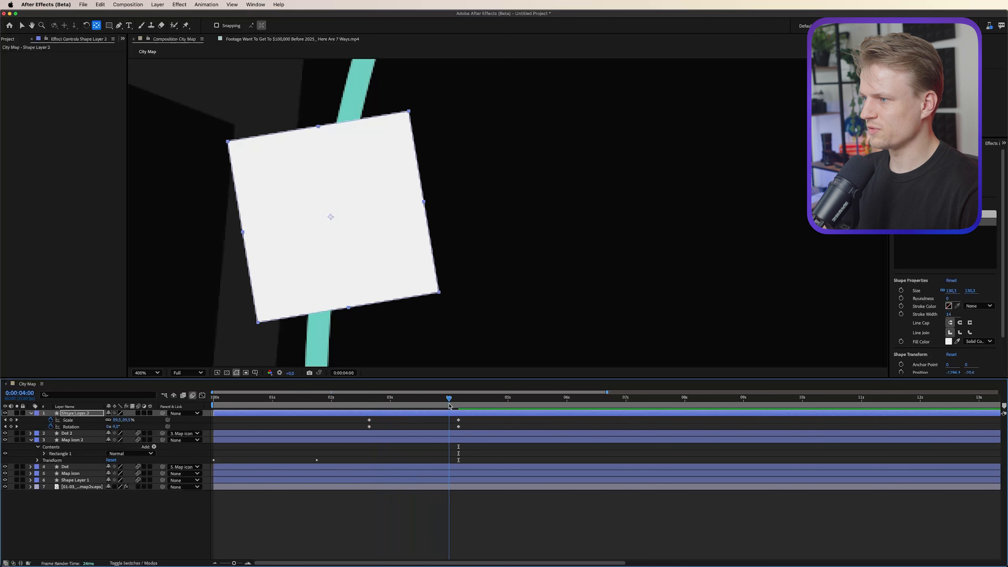
left_click(137, 413)
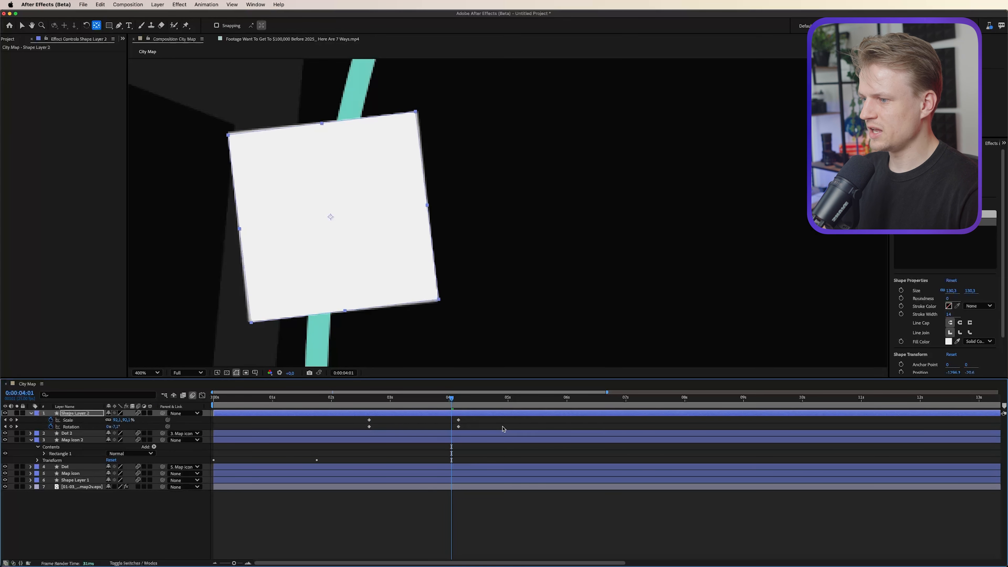
left_click_drag(490, 430, 344, 411)
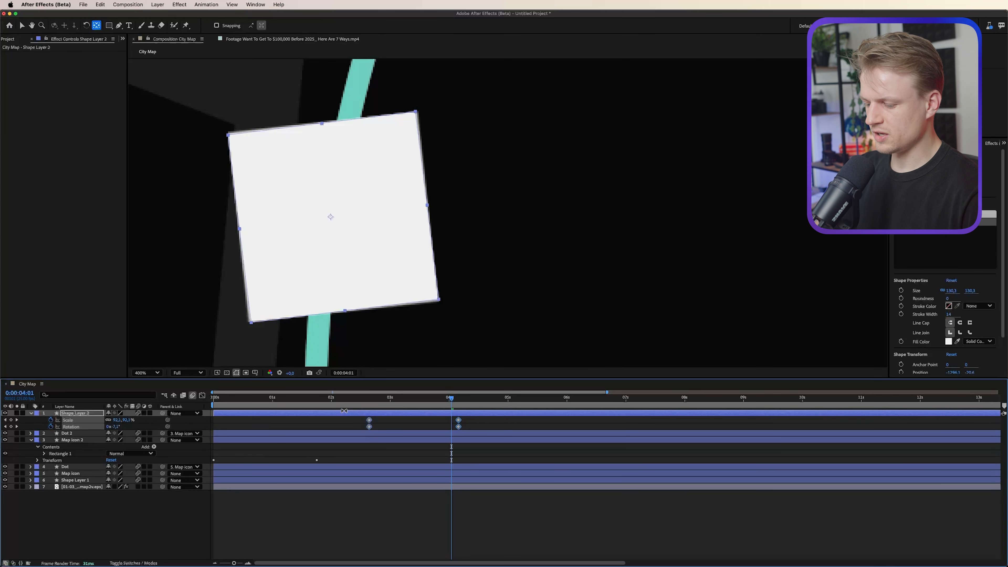
key("F9")
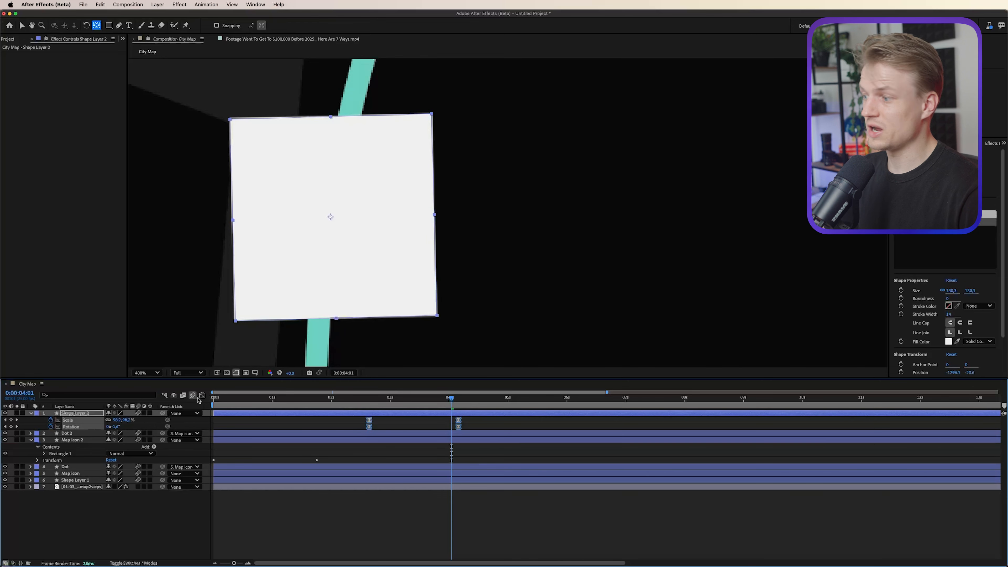
- Shape the square's scale and rotation speed curves into a sharp early peak with a long ease-out
left_click(202, 396)
left_click_drag(535, 473, 413, 536)
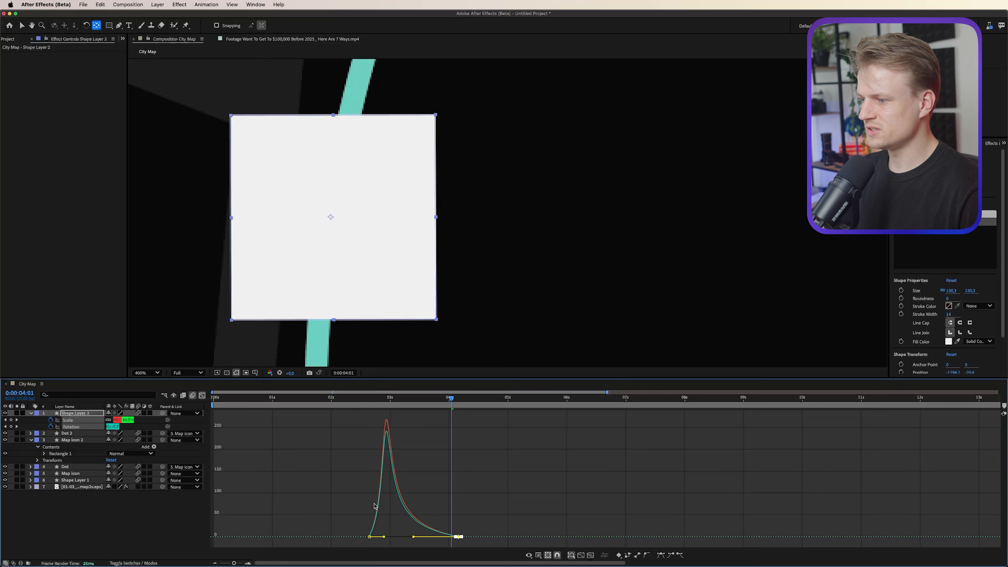
left_click_drag(332, 545, 393, 430)
left_click_drag(383, 535, 371, 534)
left_click_drag(365, 398, 411, 405)
left_click(203, 395)
key("comma")
key("comma")
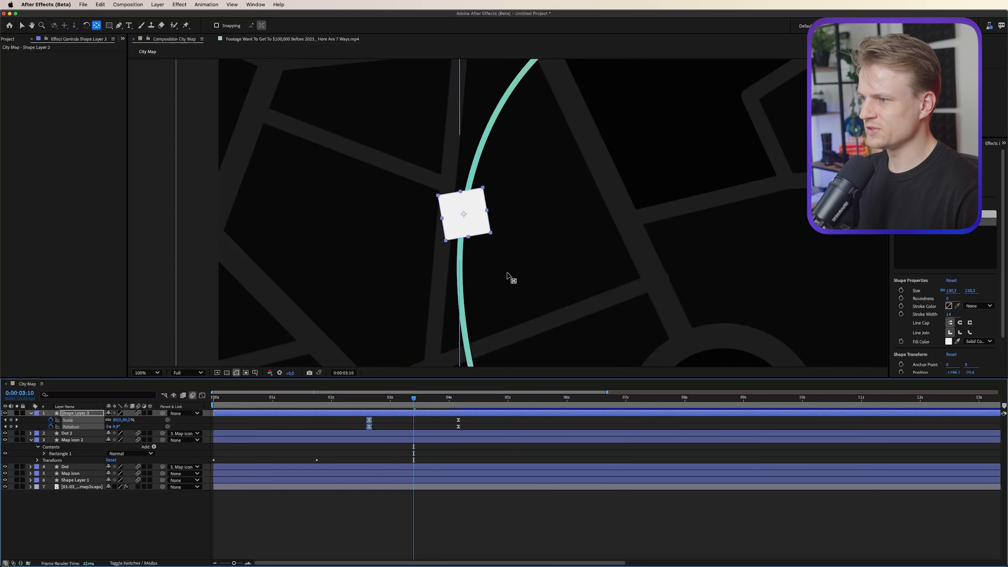
key("comma")
key("comma")
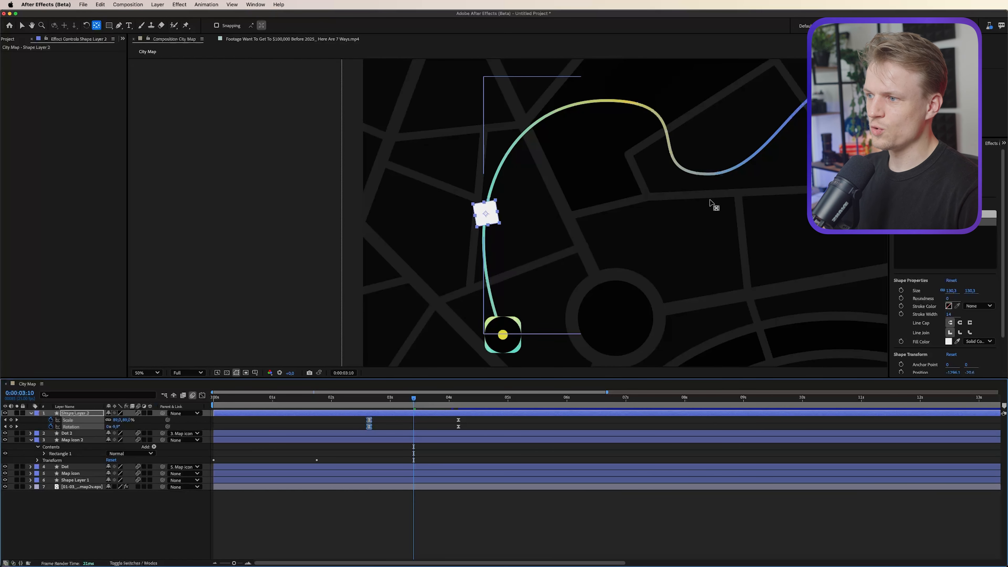
key("period")
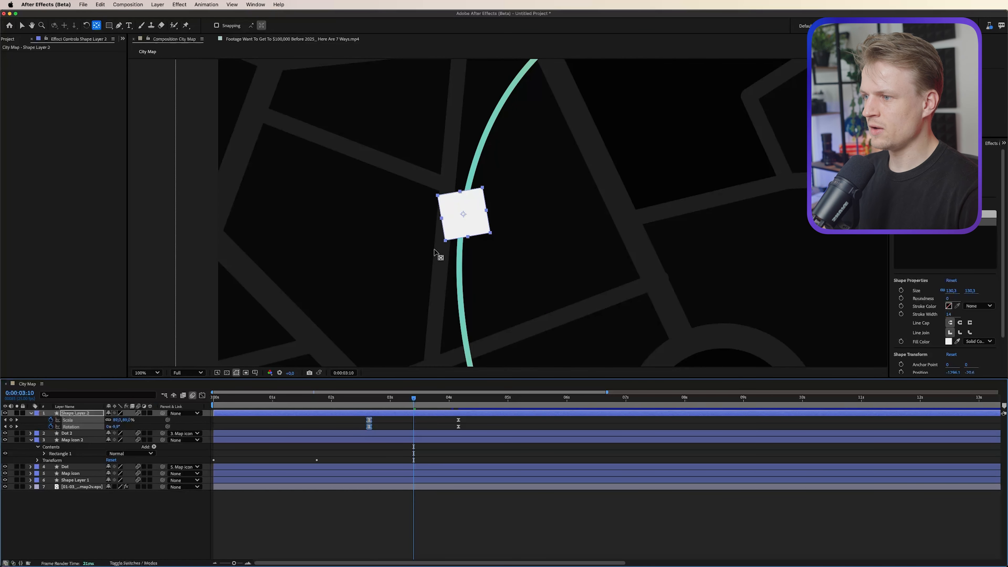
key("comma")
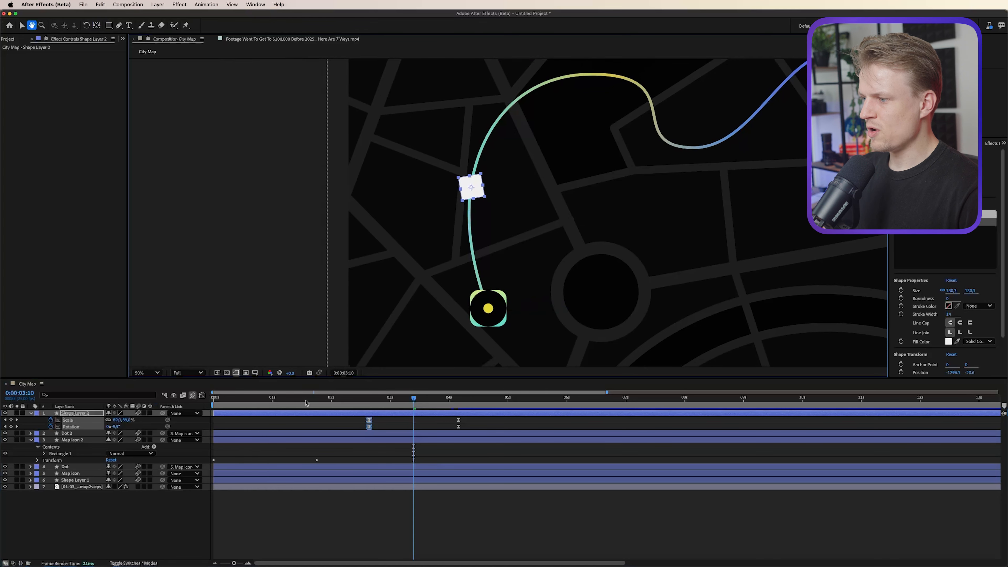
left_click_drag(287, 398, 216, 398)
key("v")
left_click(221, 467)
left_click(224, 475)
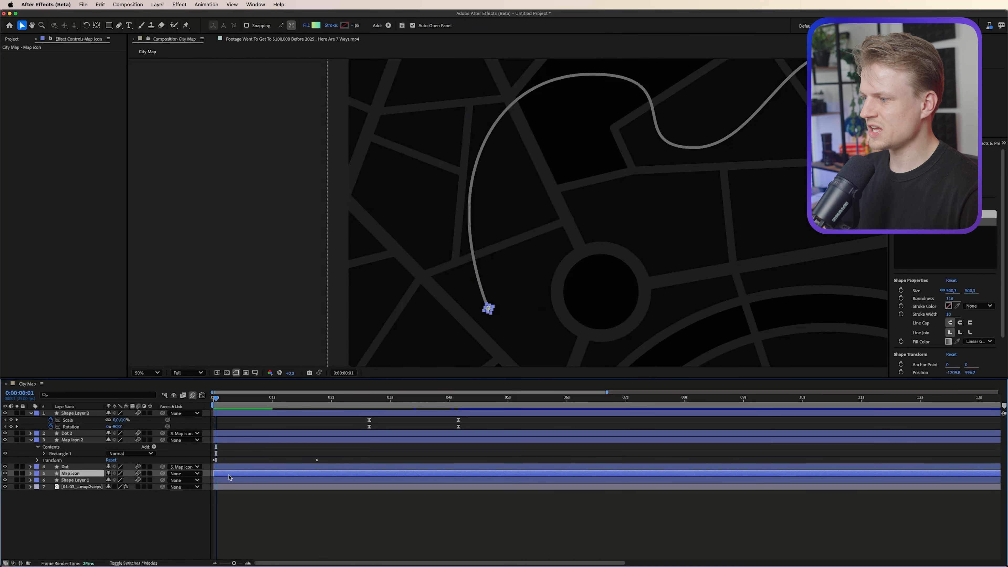
left_click(230, 468, "shift")
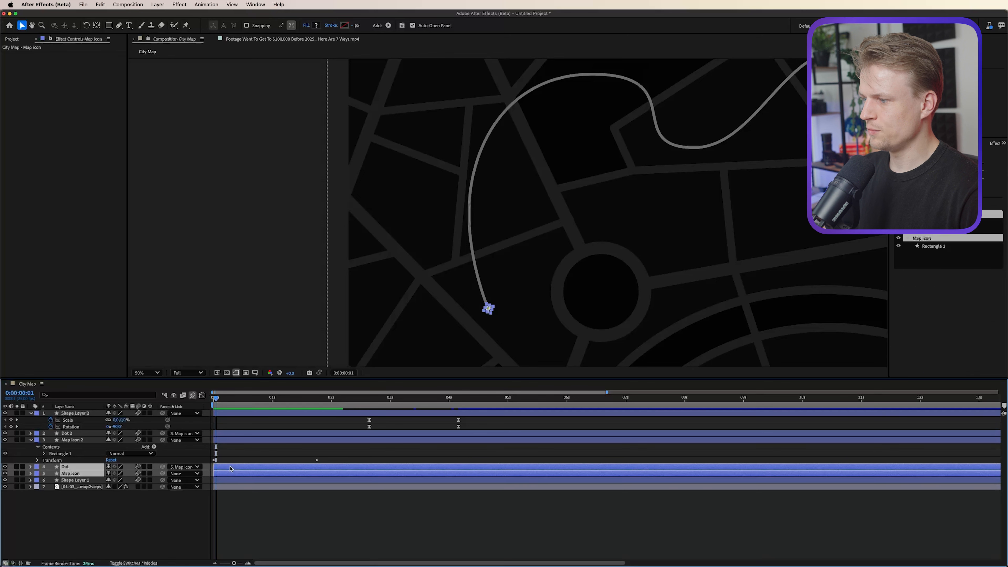
left_click(236, 453)
left_click_drag(216, 398, 246, 399)
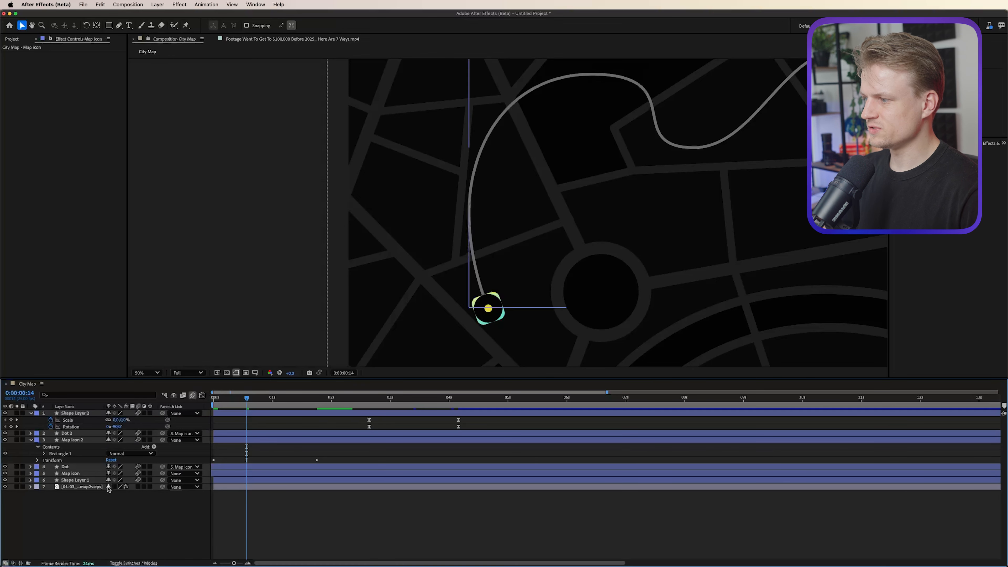
key("super+z")
- Rename Shape Layer 1 to Line and move its first End keyframe close to the start of the timeline
left_click(66, 479)
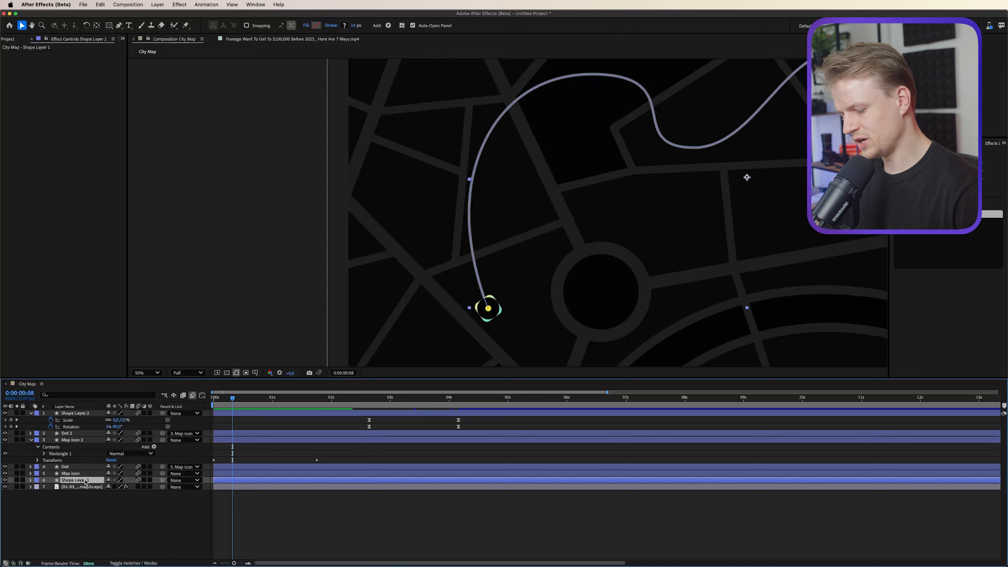
type("Line")
key("Return")
key("u")
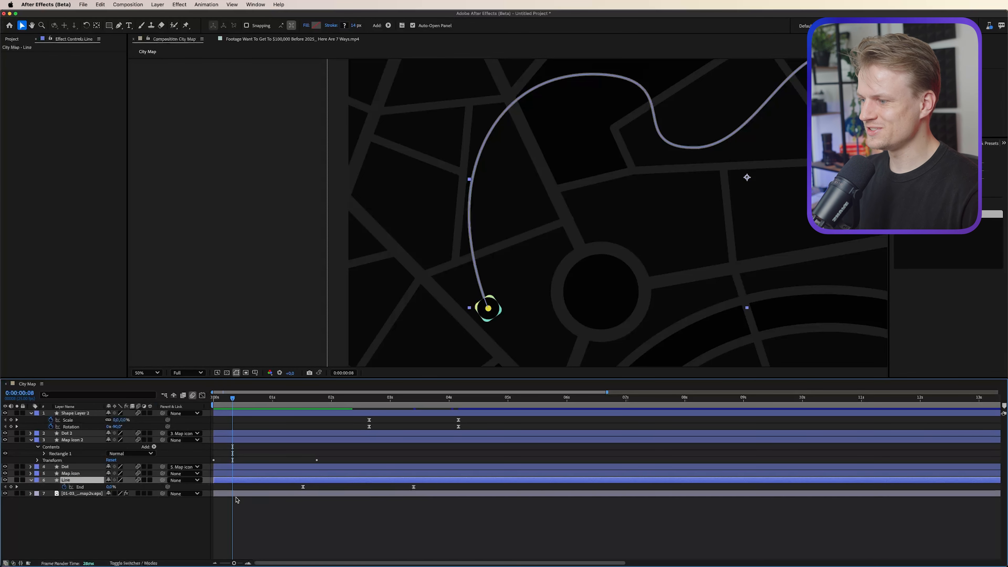
left_click_drag(303, 489, 241, 491)
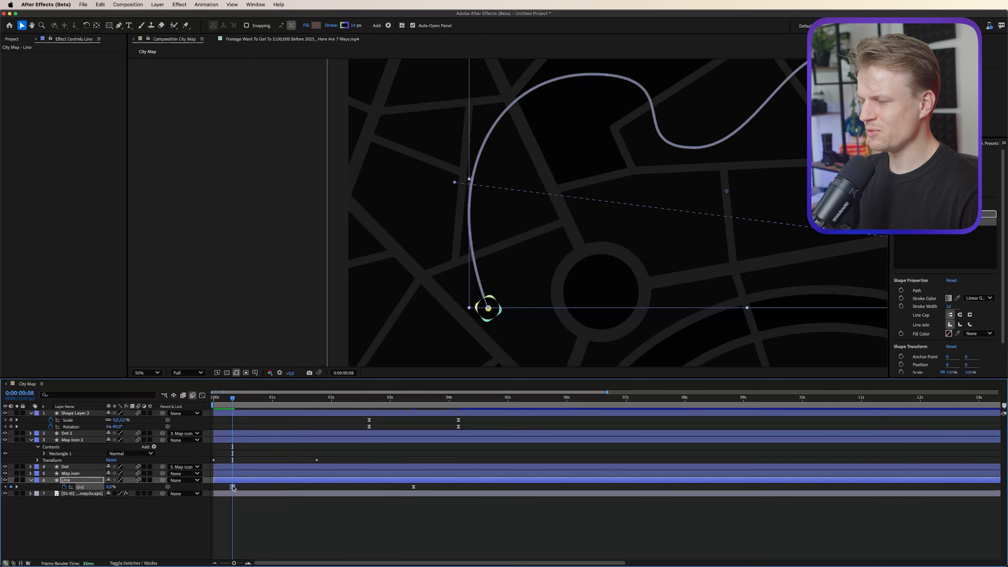
left_click_drag(224, 488, 222, 489)
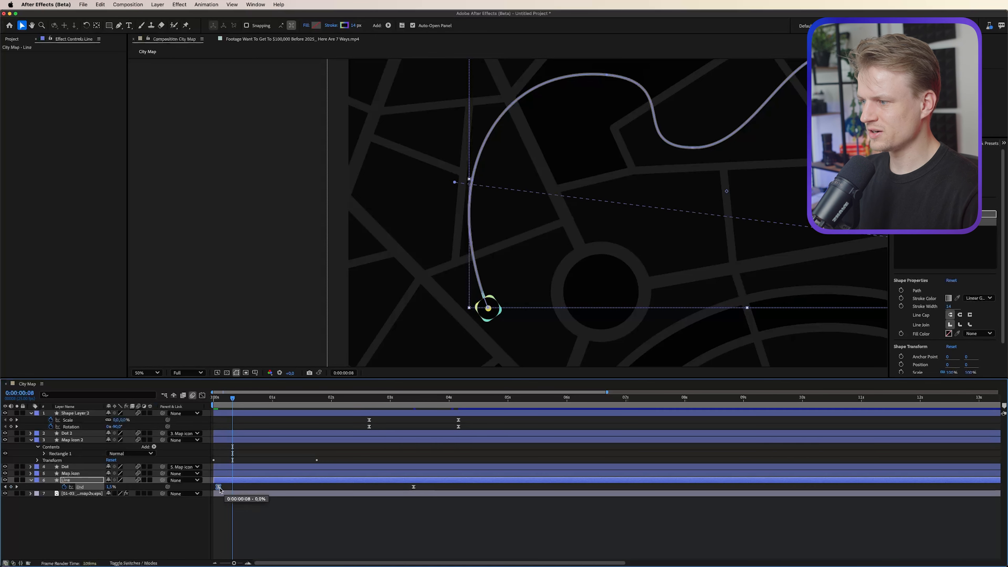
- Shift all scale and rotation keyframes of Shape Layer 2 so they begin at 0:00:00:19, and check the timing along the route
left_click_drag(220, 398, 259, 406)
scroll(481, 155, "up", 1)
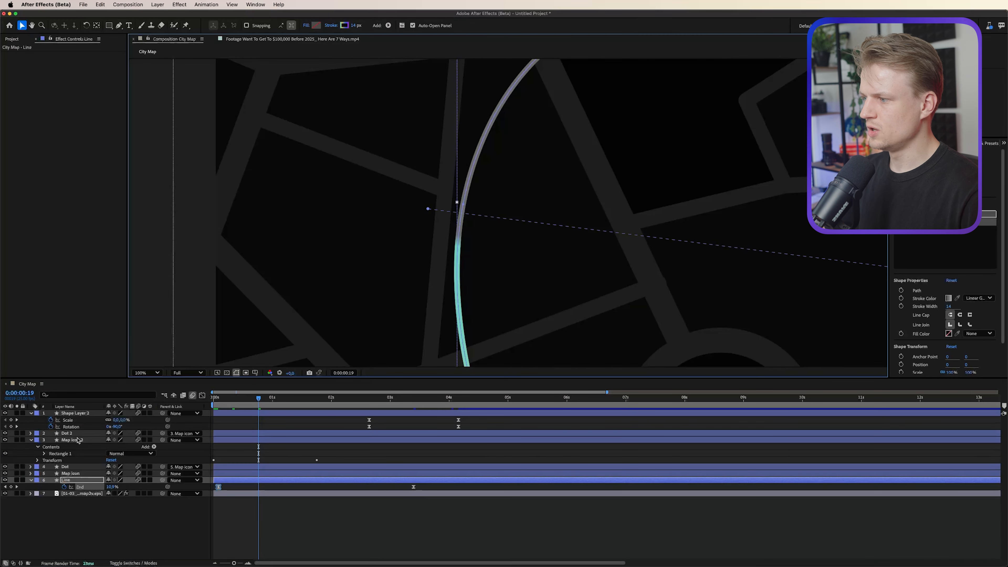
left_click(74, 414)
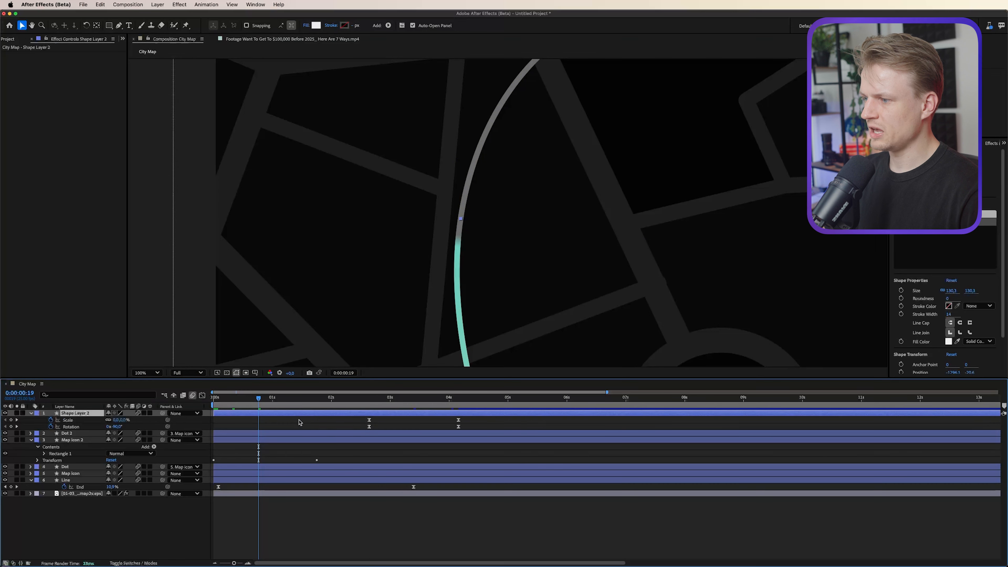
left_click_drag(323, 429, 512, 410)
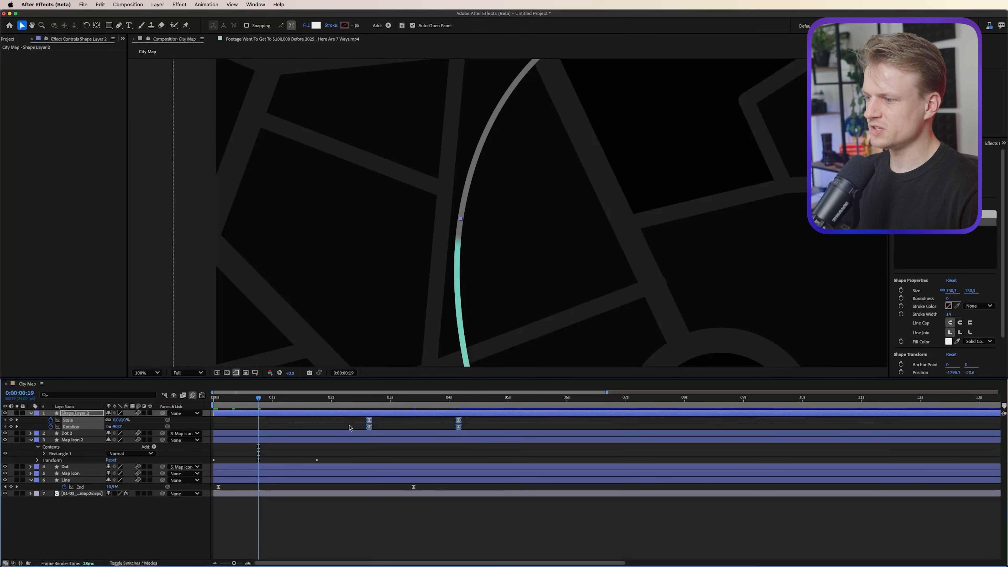
left_click_drag(369, 421, 259, 430)
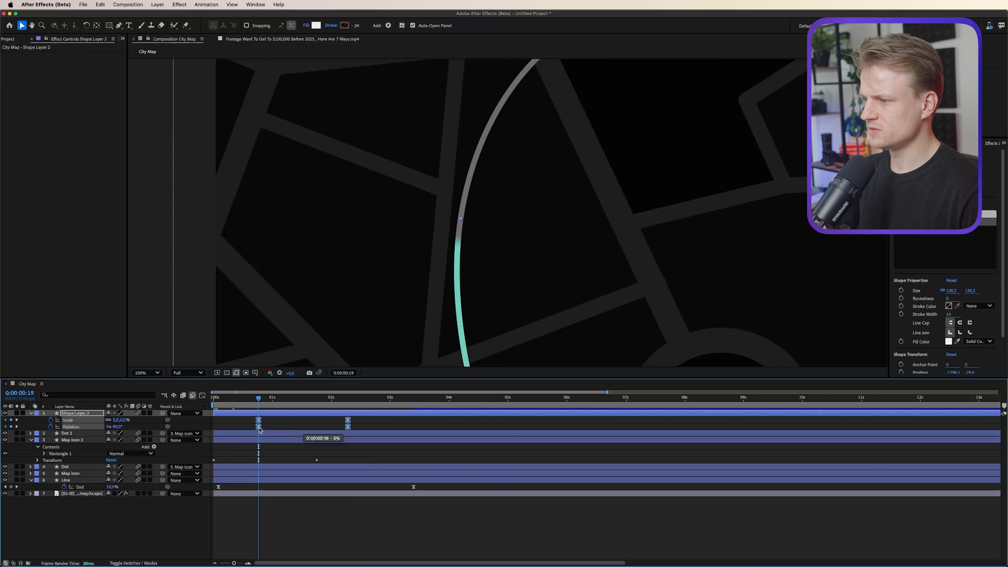
left_click(261, 401)
left_click_drag(260, 402, 360, 401)
scroll(619, 254, "down", 1)
key("space")
left_click_drag(619, 254, 384, 285)
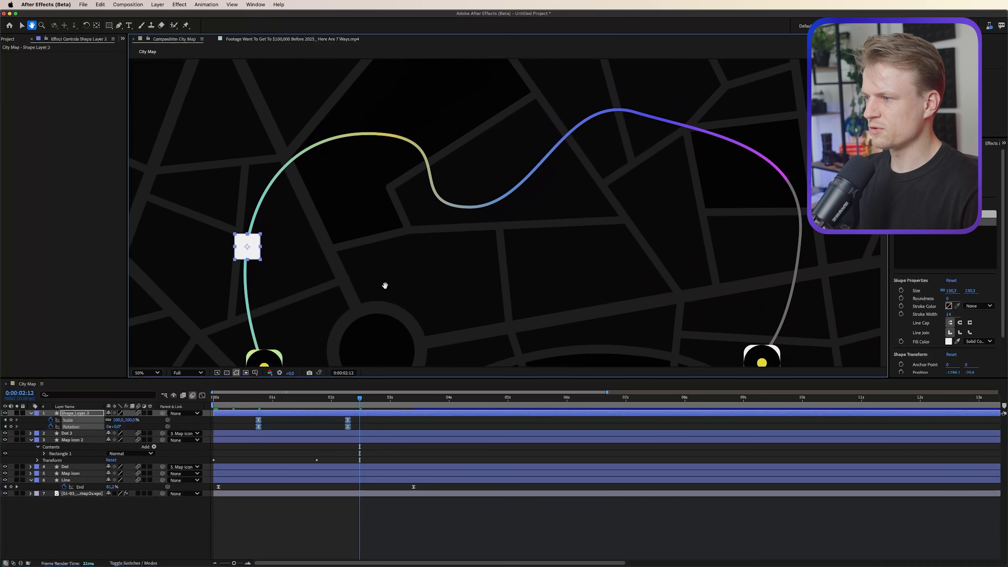
left_click(384, 421)
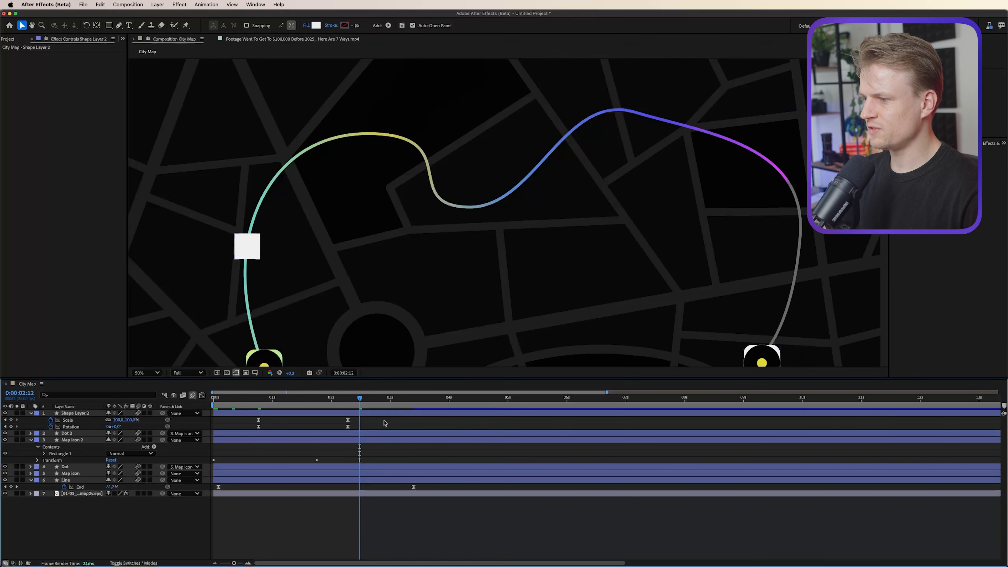
- Set Shape Layer 2's end scale keyframe at 0:00:02:07 to 59% and check the square's growth just before it
left_click_drag(360, 398, 347, 399)
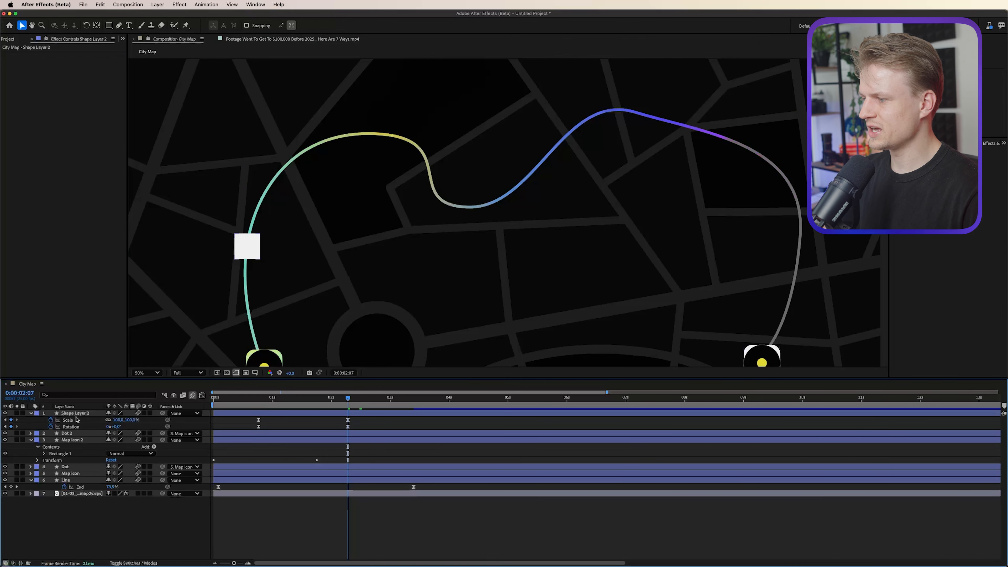
left_click_drag(129, 420, 115, 420)
left_click(351, 413)
mouse_move(348, 399)
left_mouse_down()
mouse_move(254, 418)
mouse_move(345, 414)
left_mouse_up()
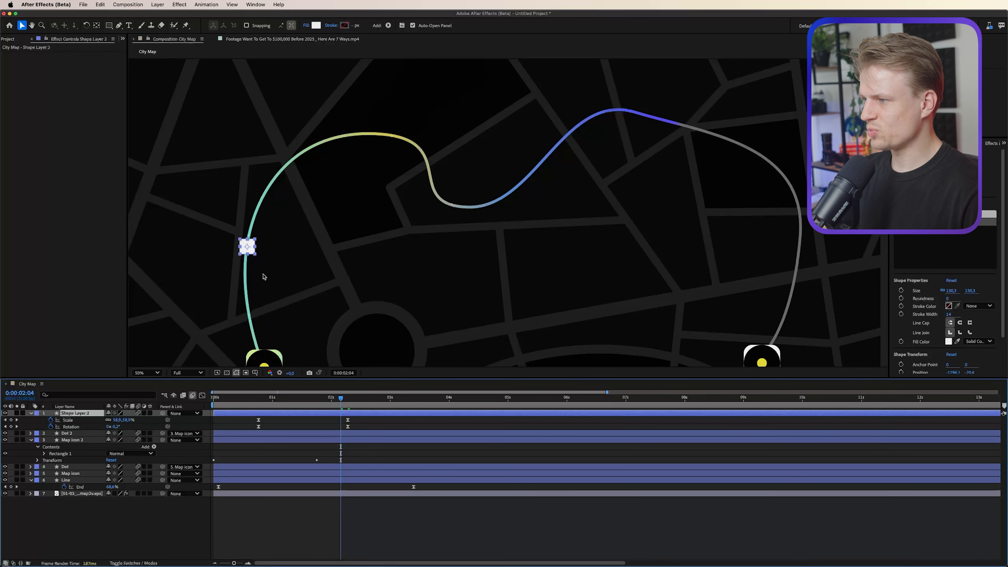
- Duplicate Shape Layer 2, place the copy on the route's upper right section, and delay it to start about 1.3 s in
key("super+d")
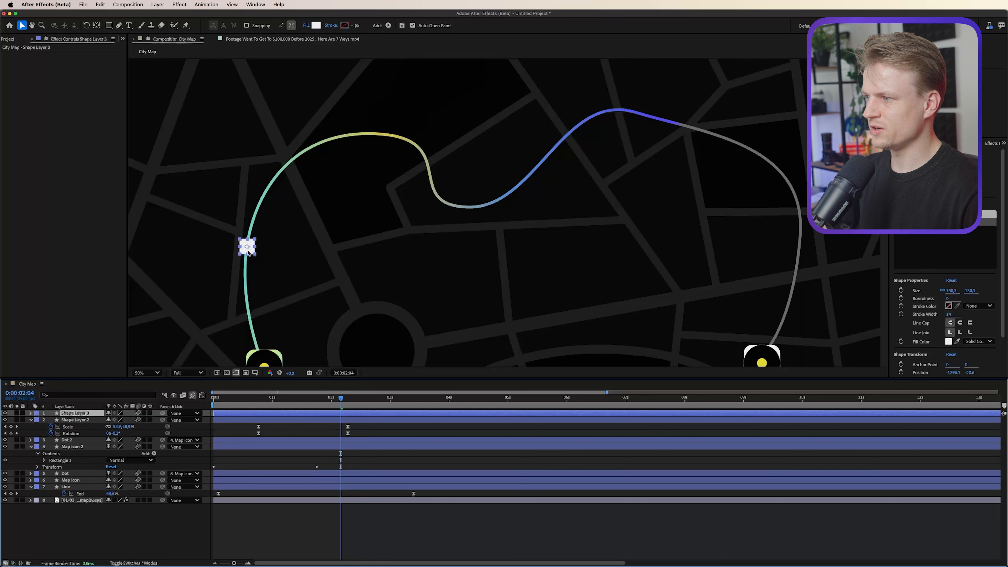
left_click_drag(248, 253, 680, 126)
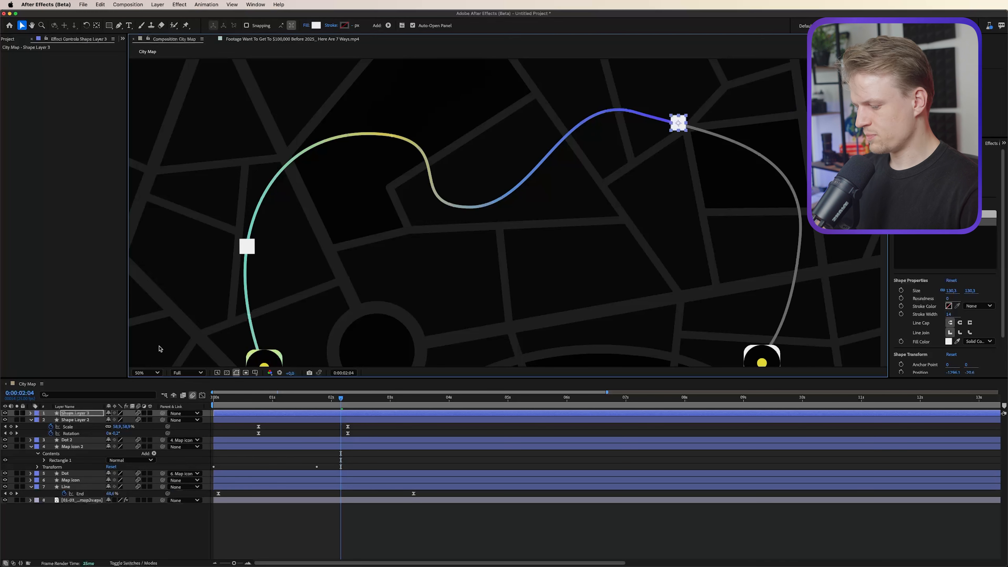
key("u")
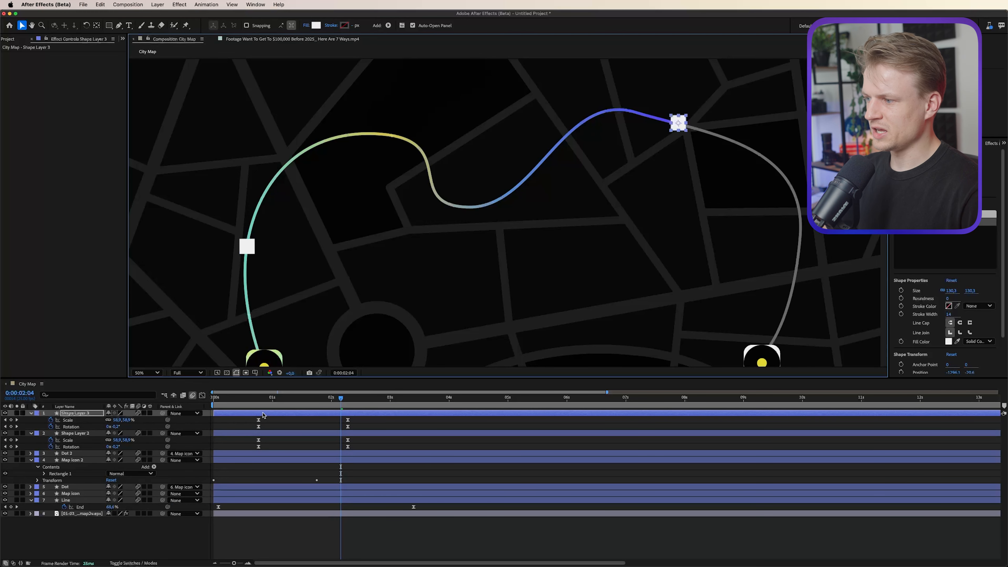
left_click_drag(248, 416, 320, 416)
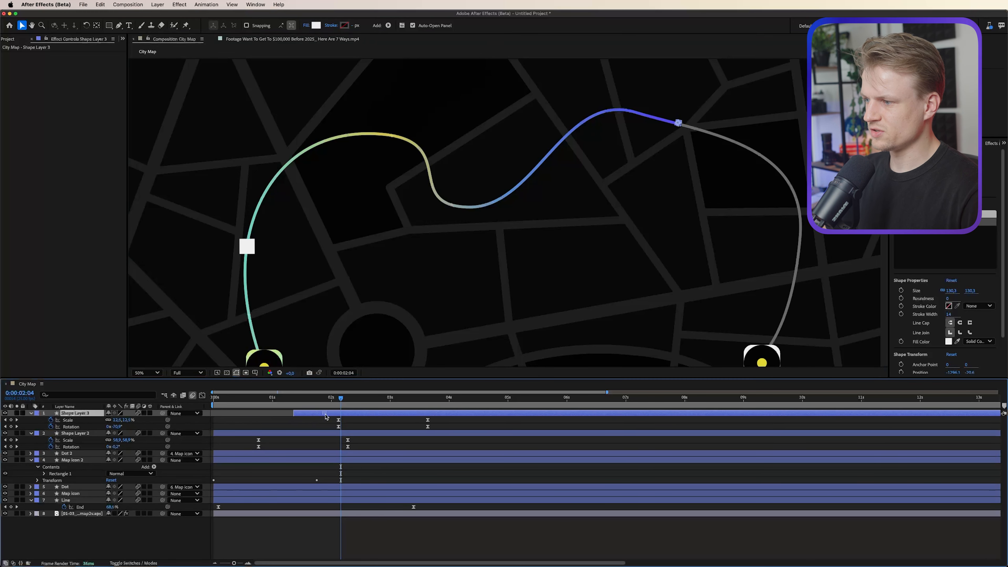
left_click_drag(364, 414, 362, 414)
left_click_drag(340, 398, 380, 398)
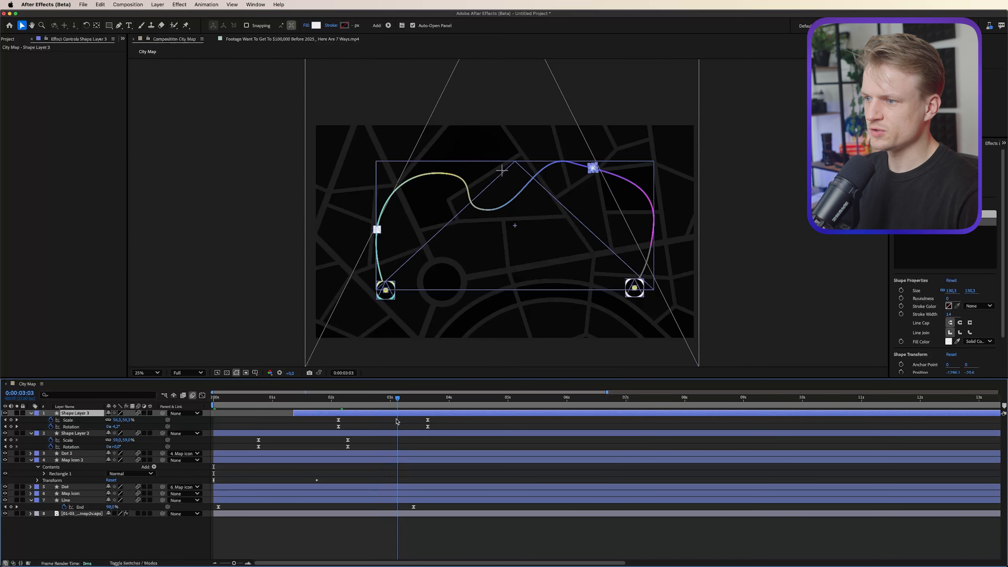
left_click_drag(396, 421, 398, 421)
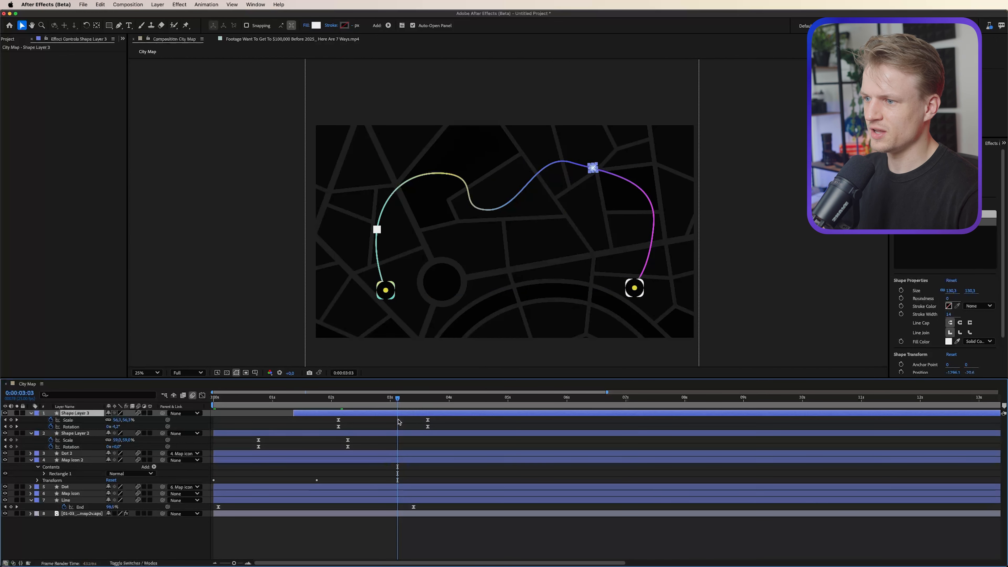
- Delay the Dot 2 and Map icon 2 layers together so they start just before 0:00:03:03, as the colored line nears its end
left_click(627, 296)
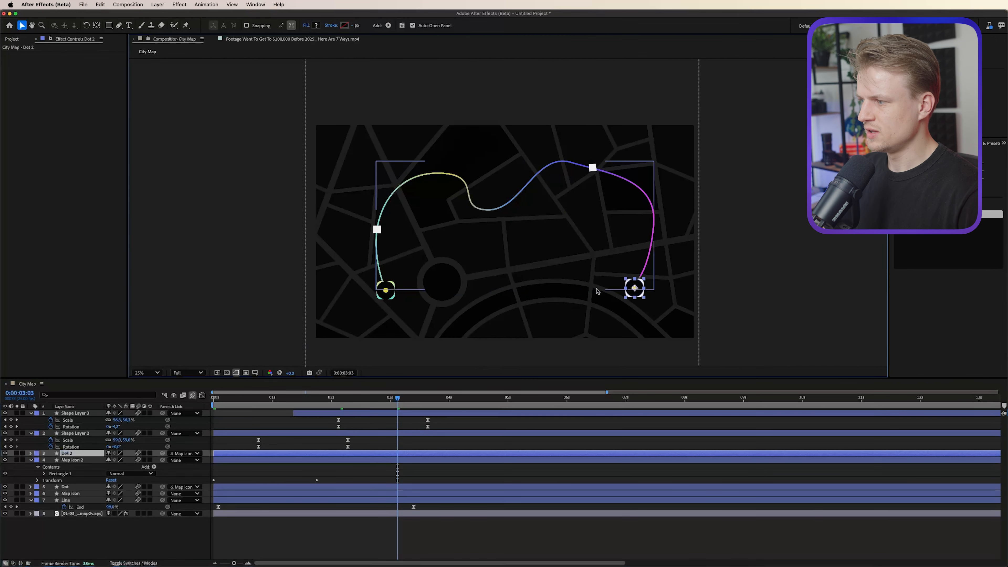
left_click(78, 460)
left_click(74, 454, "shift")
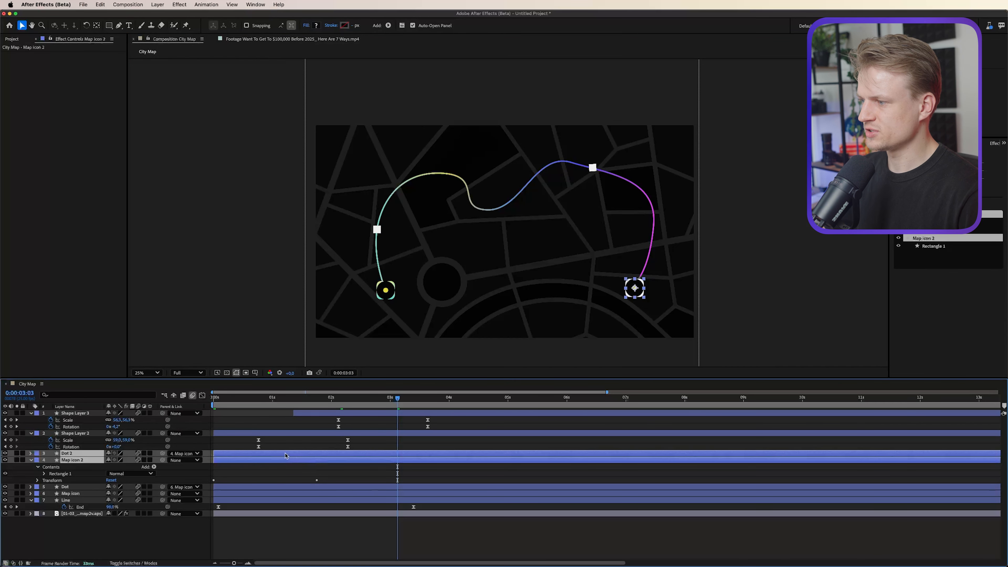
left_click_drag(293, 457, 458, 465)
scroll(572, 240, "up", 3)
left_click_drag(572, 240, 241, 99)
scroll(519, 324, "up", 1)
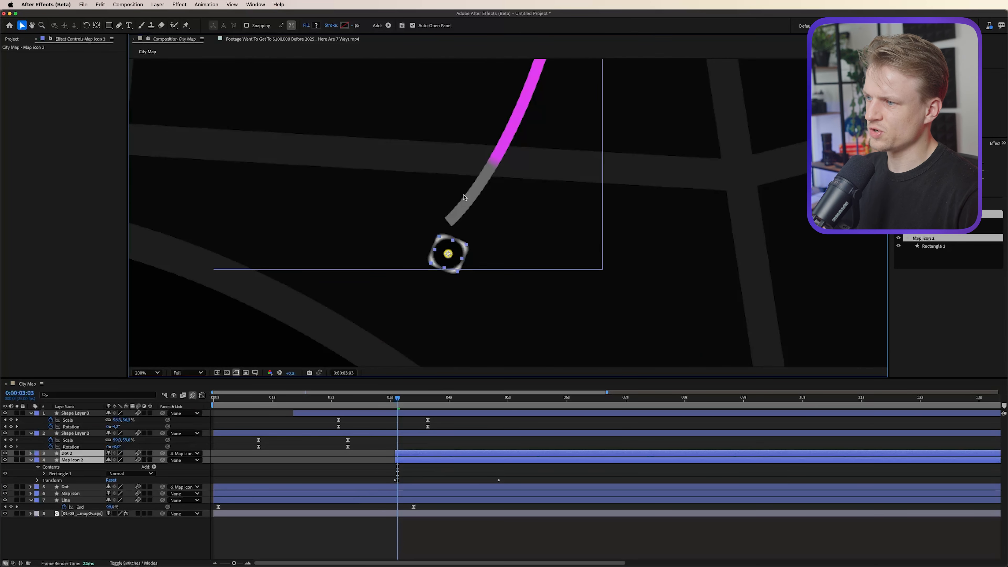
- Move Map icon 2 up so it meets the end of the route line, and check its alignment at 0:00:05:00
left_click(70, 486)
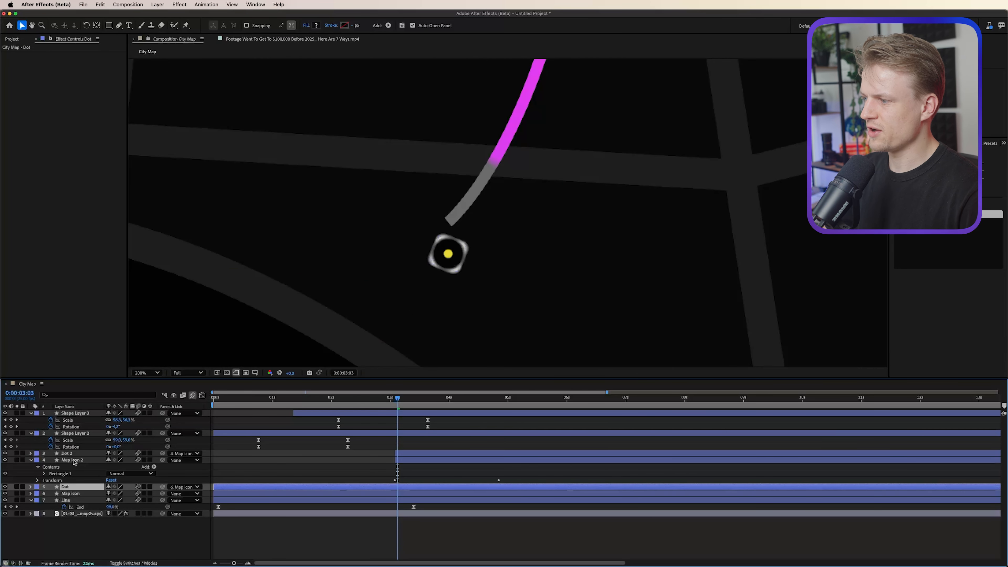
left_click(73, 461)
key("Return")
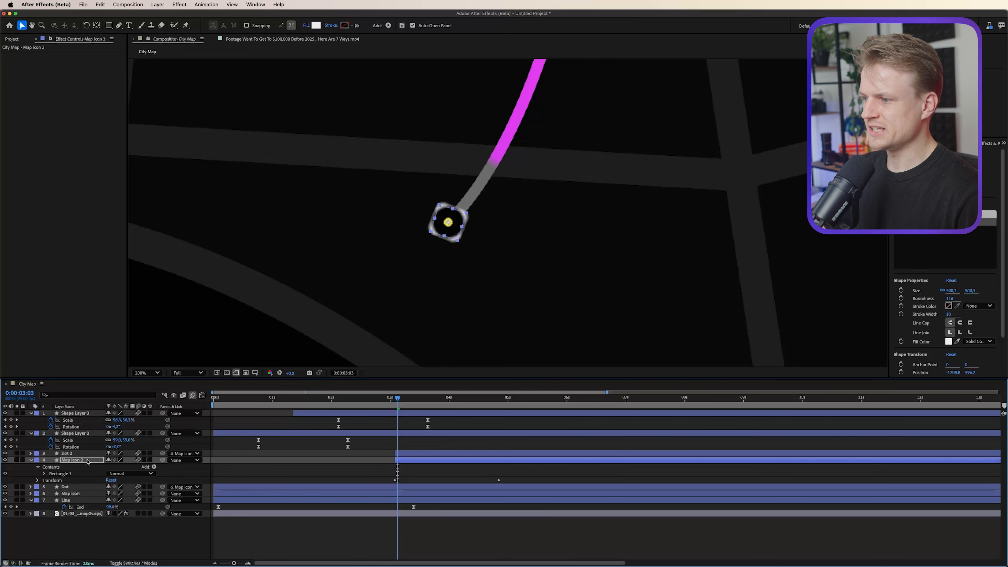
left_click_drag(392, 397, 507, 401)
key("comma")
key("comma")
key("comma")
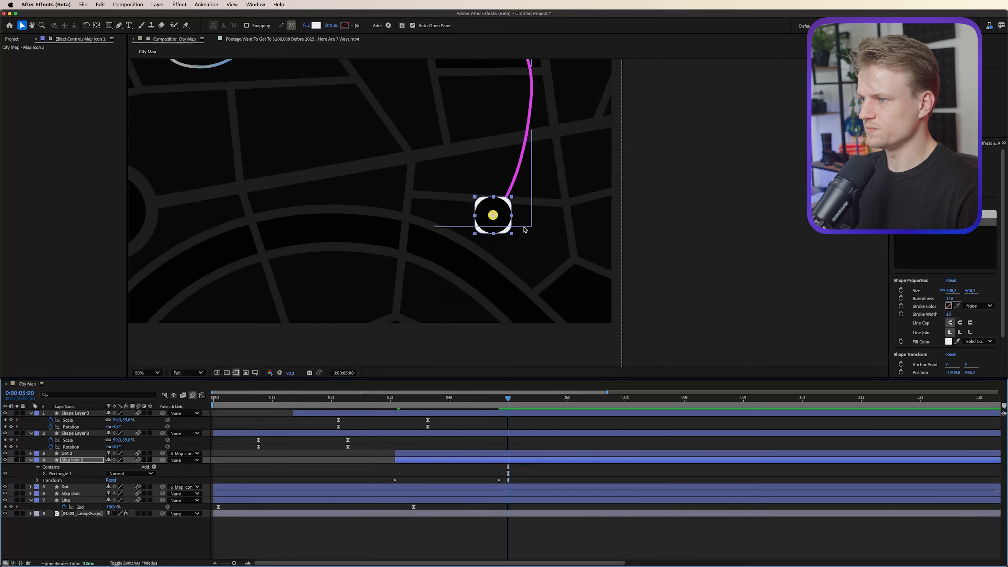
- Return to 0:00:00:00, collapse the properties of all layers and make every layer 3D
left_click(271, 402)
left_click_drag(271, 402, 142, 418)
key("super+a")
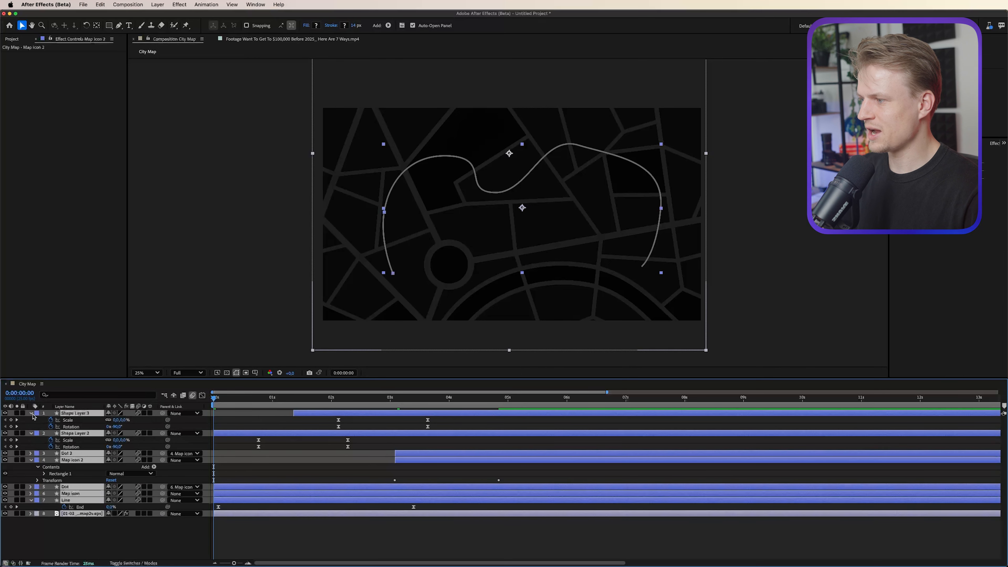
left_click(31, 414)
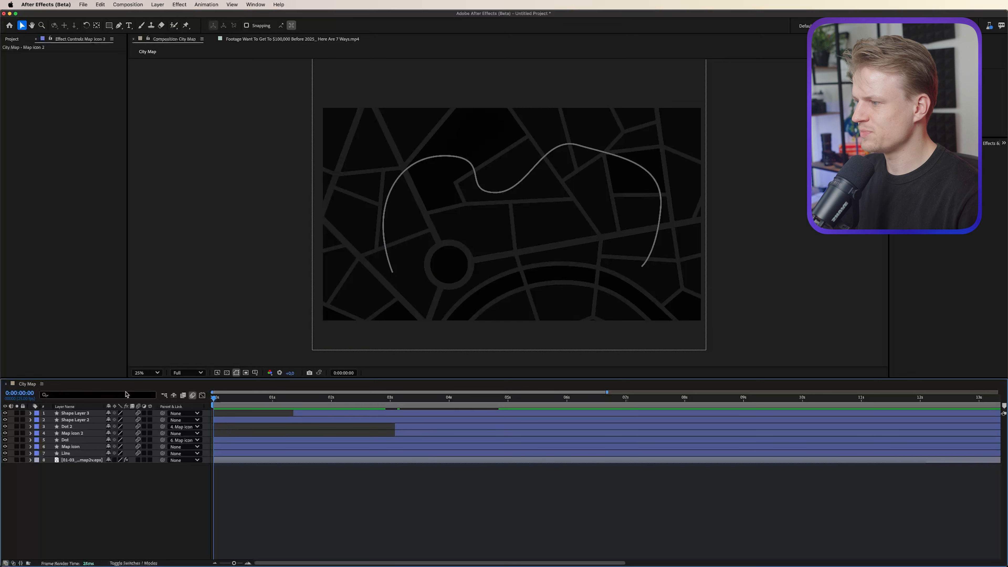
left_click(149, 414)
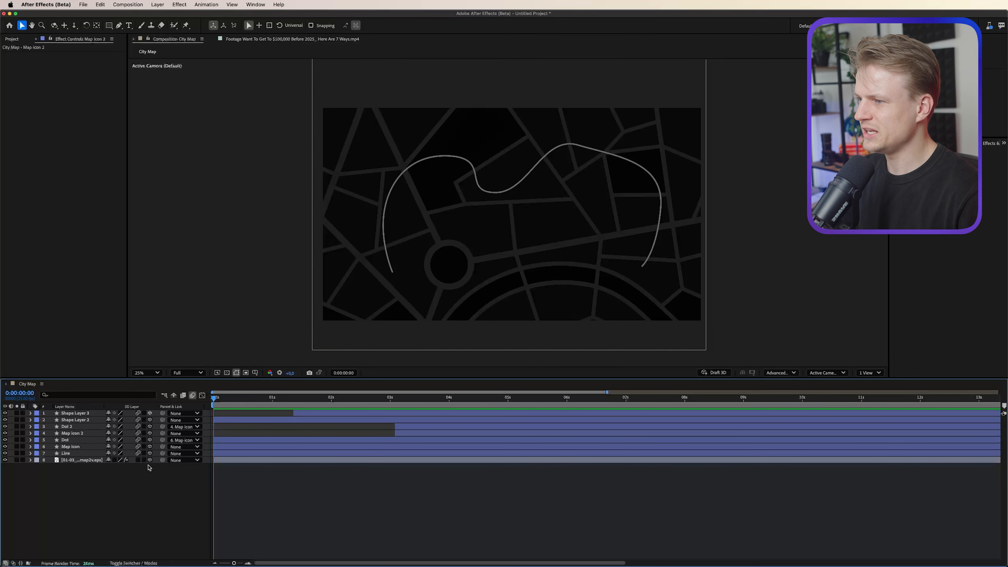
- Add a one-node camera named Camera 1 and switch the composition's renderer to Classic 3D
left_click(157, 4)
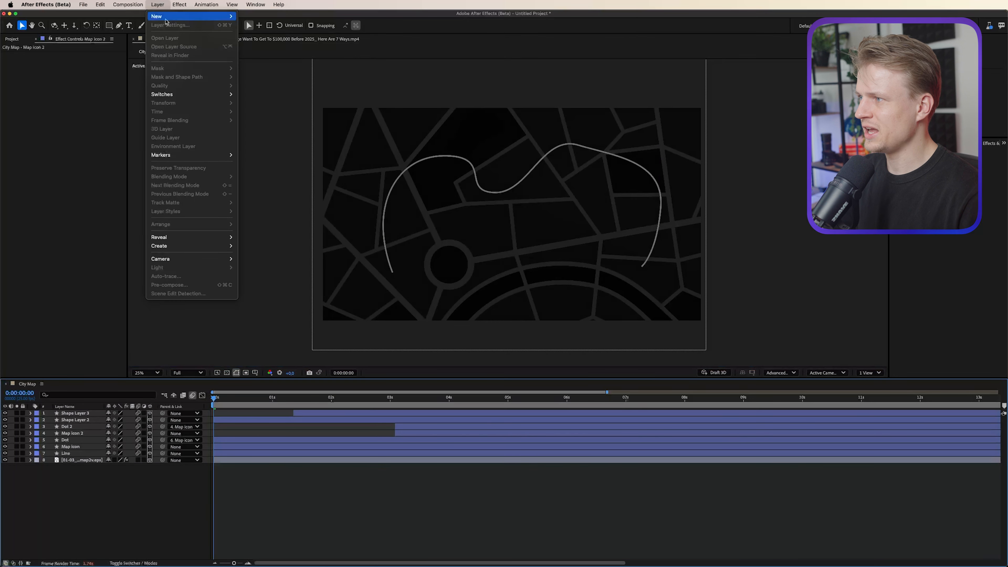
mouse_move(186, 16)
left_click(284, 43)
left_click(238, 134)
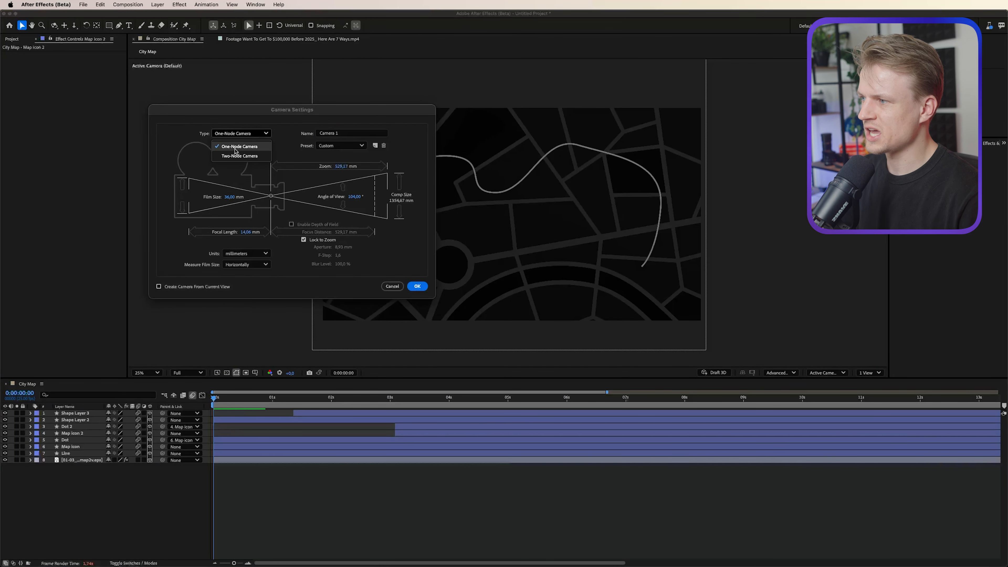
left_click(235, 151)
left_click(417, 286)
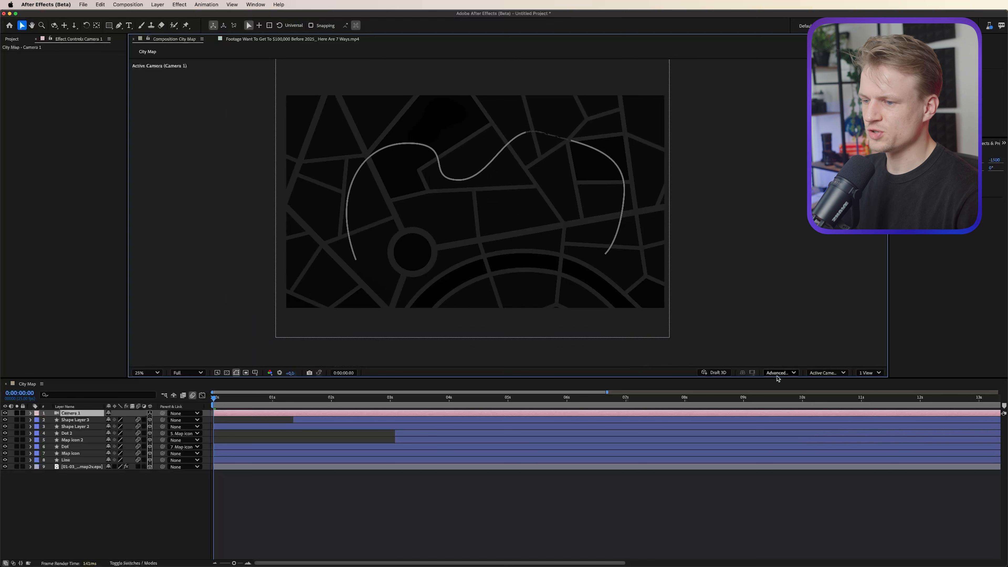
left_click(778, 374)
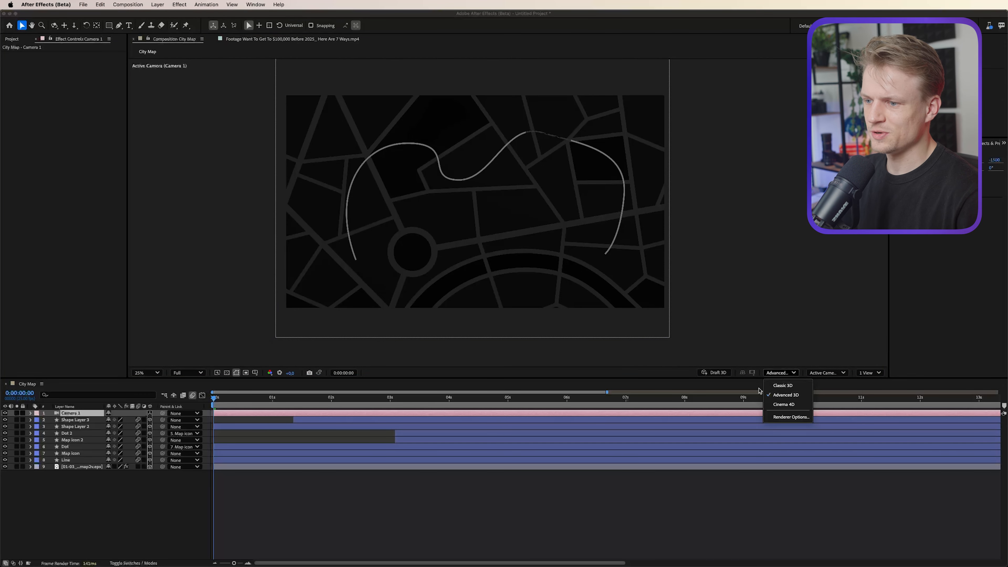
left_click(782, 386)
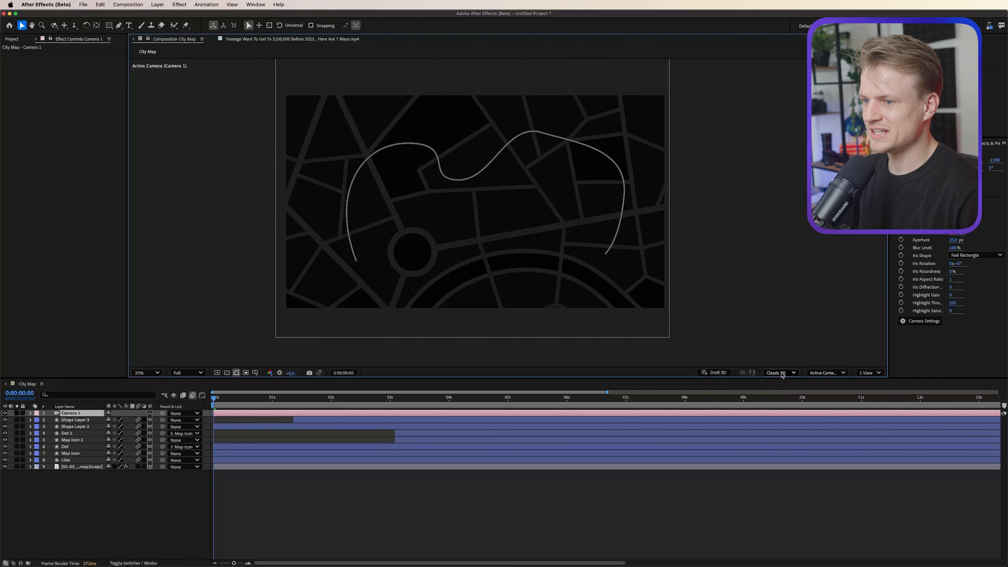
- Add a position keyframe to Camera 1 at 0:00:00:00 and move the camera in close to the route's starting point, with Z at -833
left_click(30, 413)
left_click(31, 413)
left_click(31, 413)
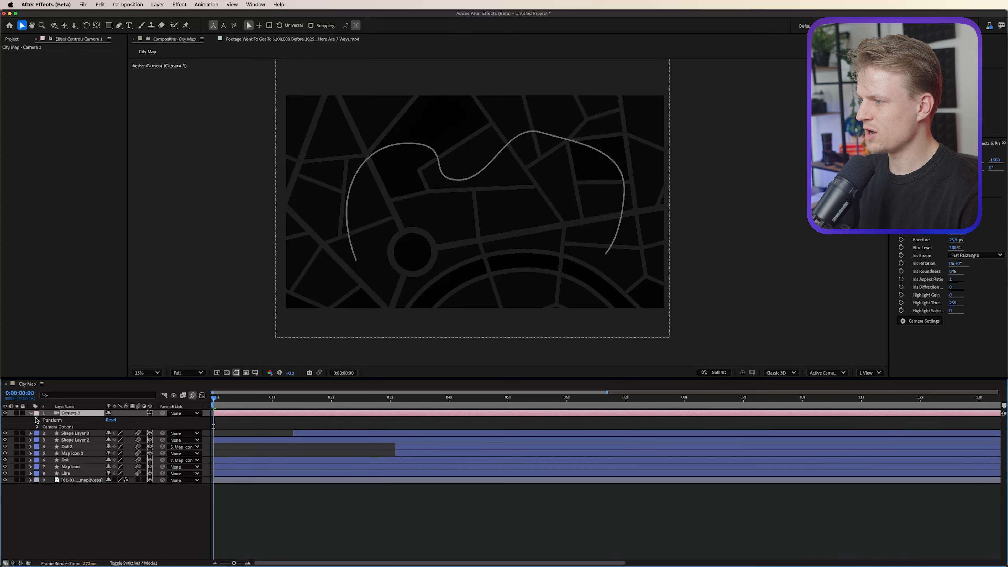
left_click(36, 420)
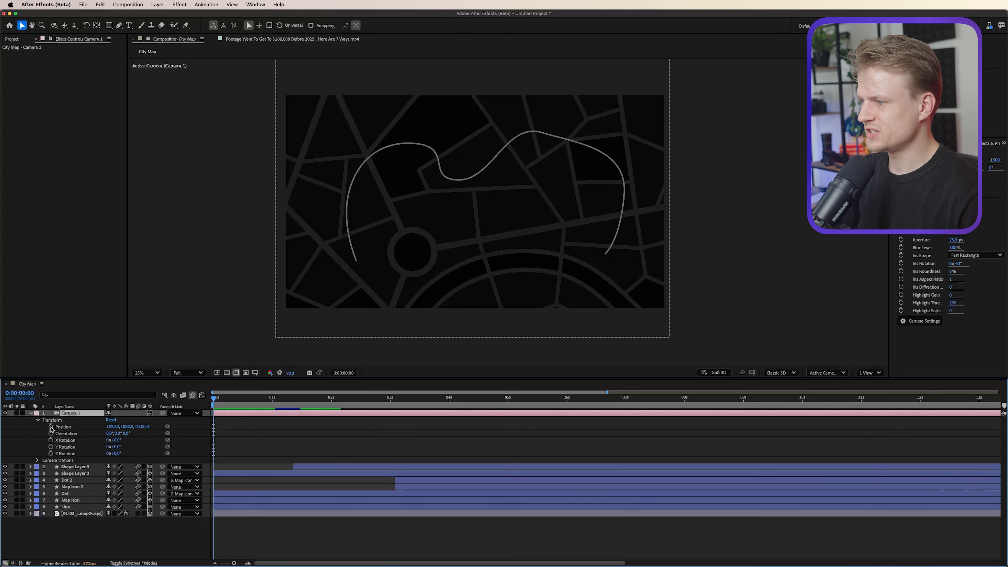
left_click(51, 426)
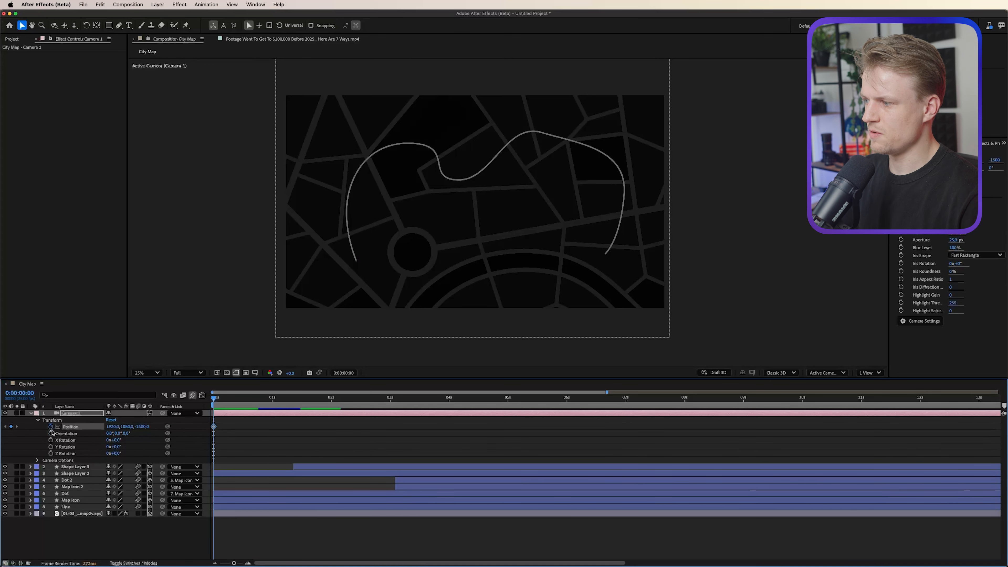
mouse_move(141, 427)
left_mouse_down()
mouse_move(373, 399)
mouse_move(1, 445)
mouse_move(150, 424)
left_mouse_up()
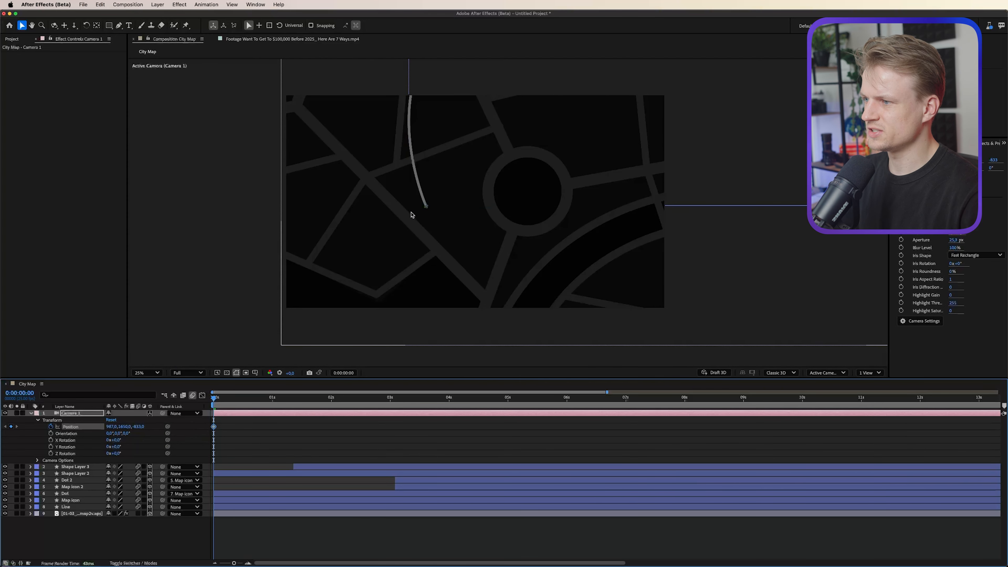
- Tilt Camera 1 about 7° in X rotation and stretch the city map layer slightly wider using its horizontal scale only
left_click_drag(113, 440, 133, 440)
left_click(276, 320)
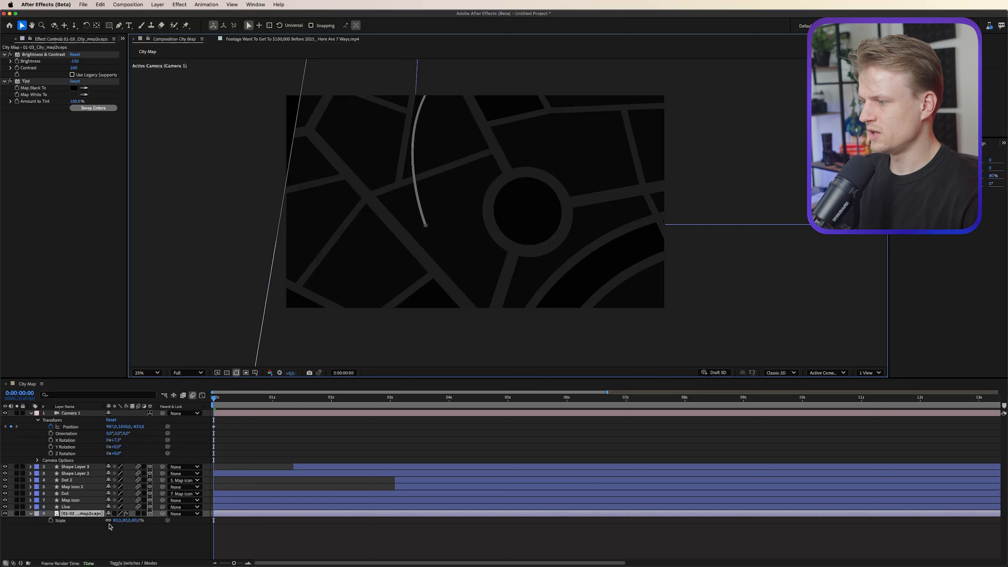
left_click_drag(118, 520, 117, 519)
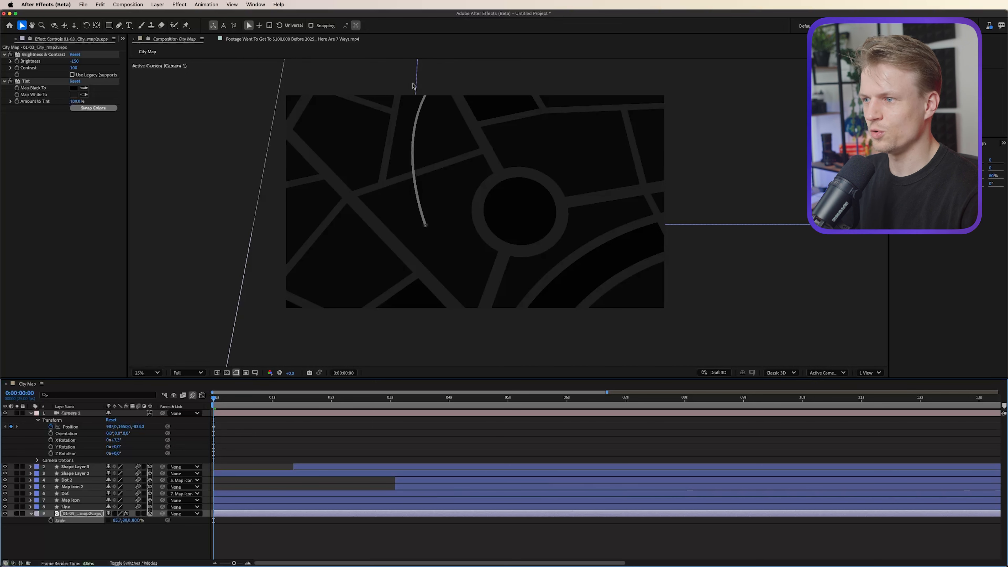
- Add a second Camera 1 position keyframe about 1.2 s in, moving the camera up and right along the route
left_click(205, 414)
left_click_drag(220, 400, 282, 405)
left_click_drag(124, 425, 2, 426)
left_click_drag(124, 427, 105, 427)
left_click_drag(109, 426, 133, 427)
- Add Camera 1 position keyframes at 0:00:02:03 over the route's right bend and at 0:00:03:00 down at the route's end
key("space")
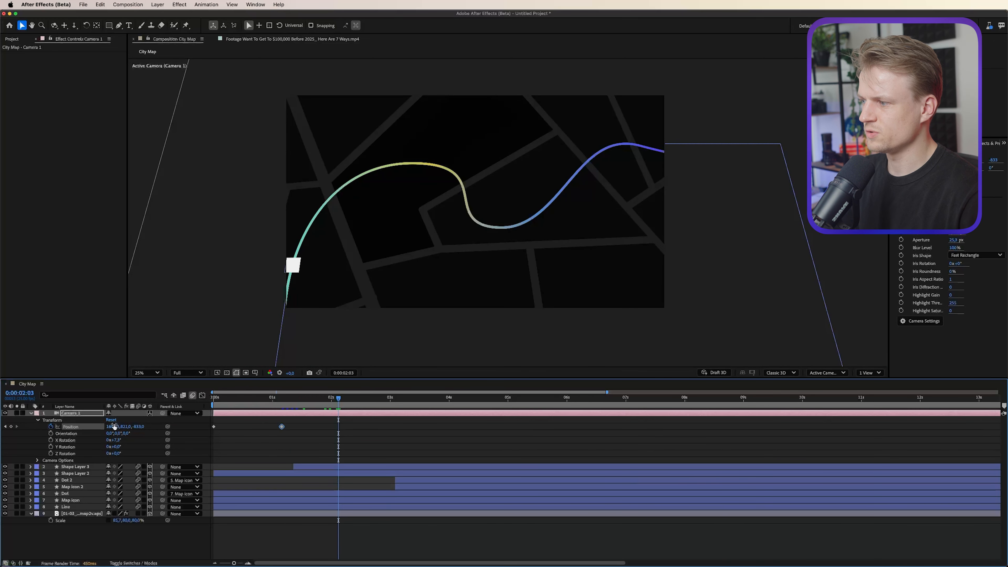
left_click_drag(114, 426, 157, 423)
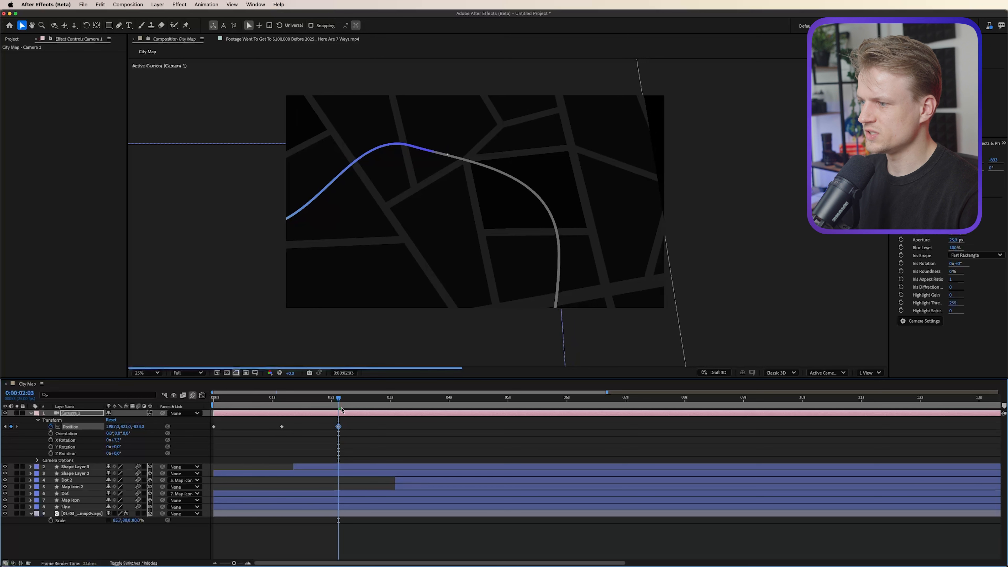
left_click_drag(385, 398, 390, 399)
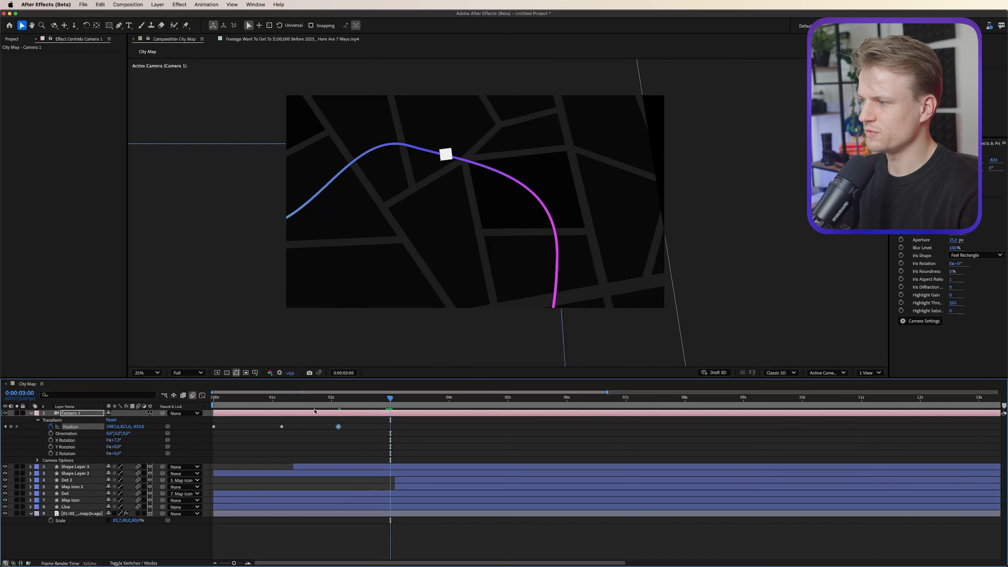
left_click_drag(121, 426, 163, 421)
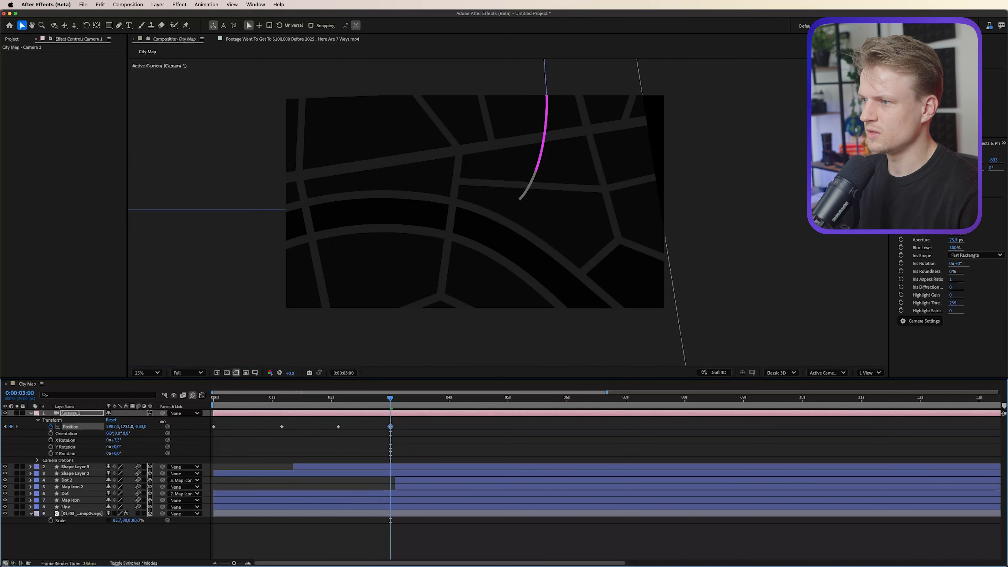
- Set both the temporal and spatial interpolation of all four Camera 1 position keyframes to Bezier
left_click(462, 458)
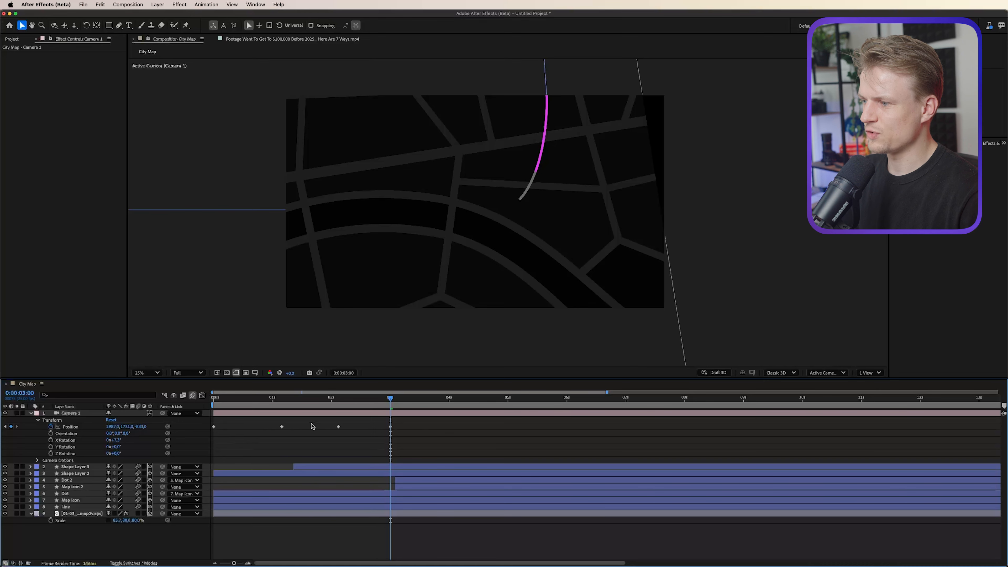
left_click(364, 398)
left_click_drag(344, 403, 330, 403)
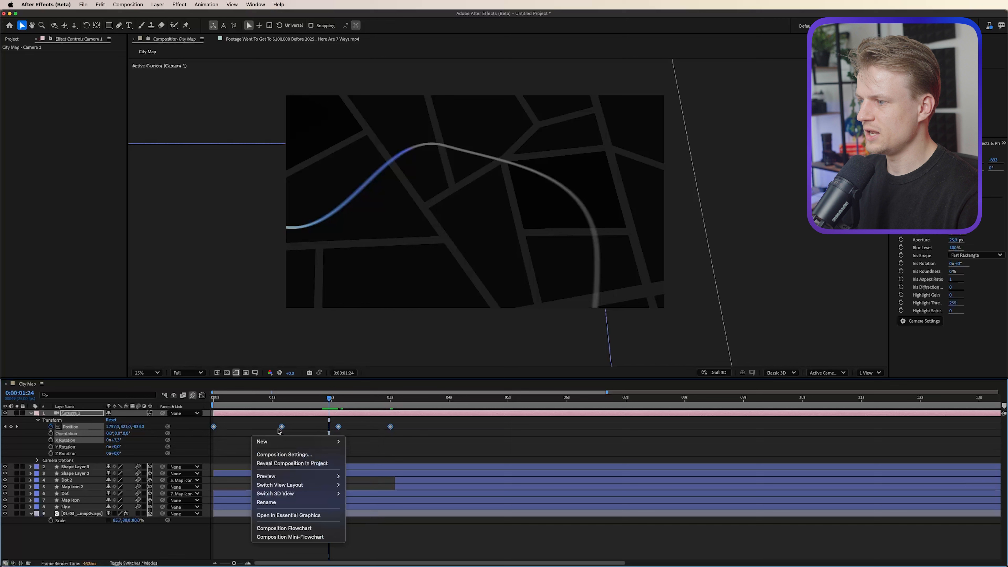
left_click(281, 429)
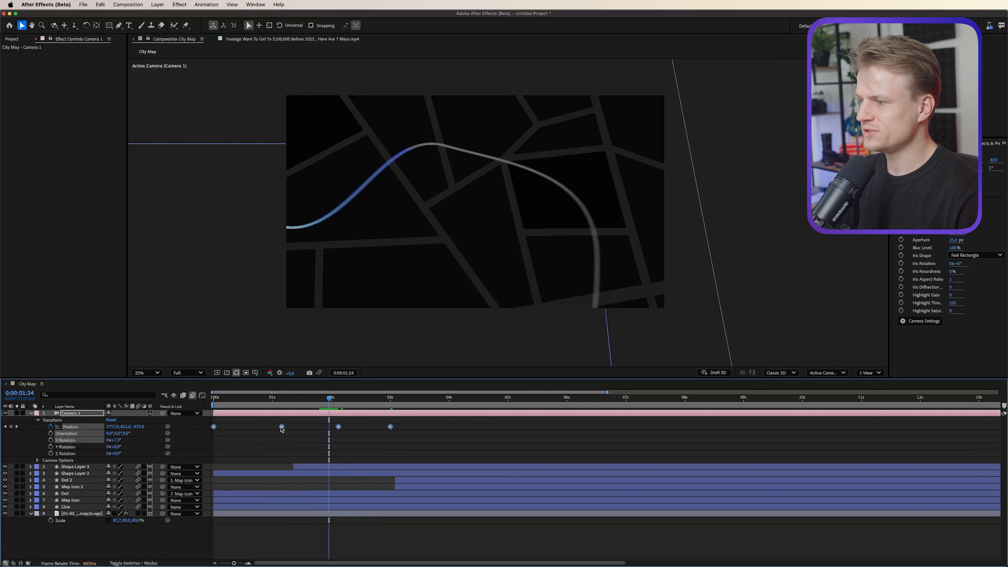
right_click(281, 428)
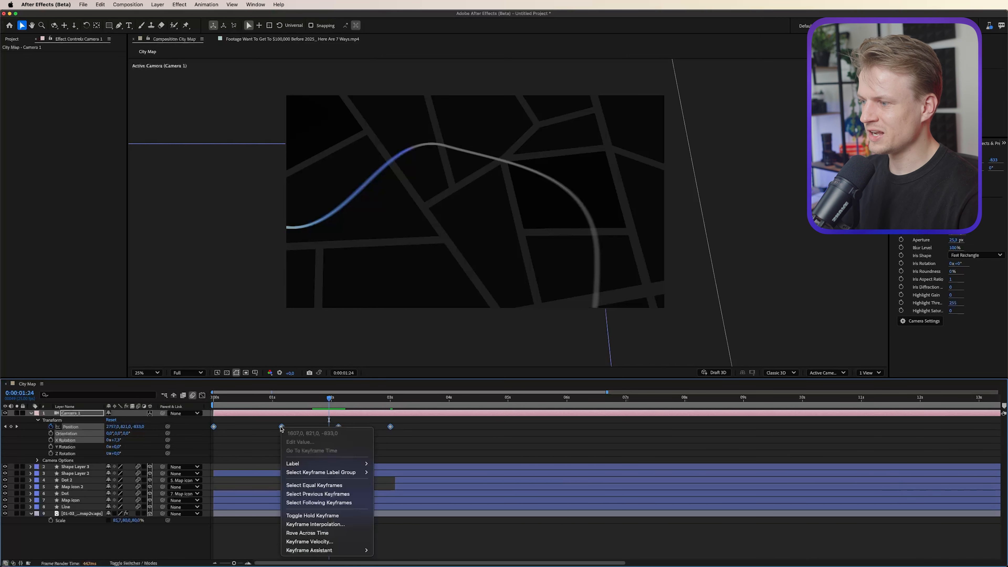
left_click(317, 525)
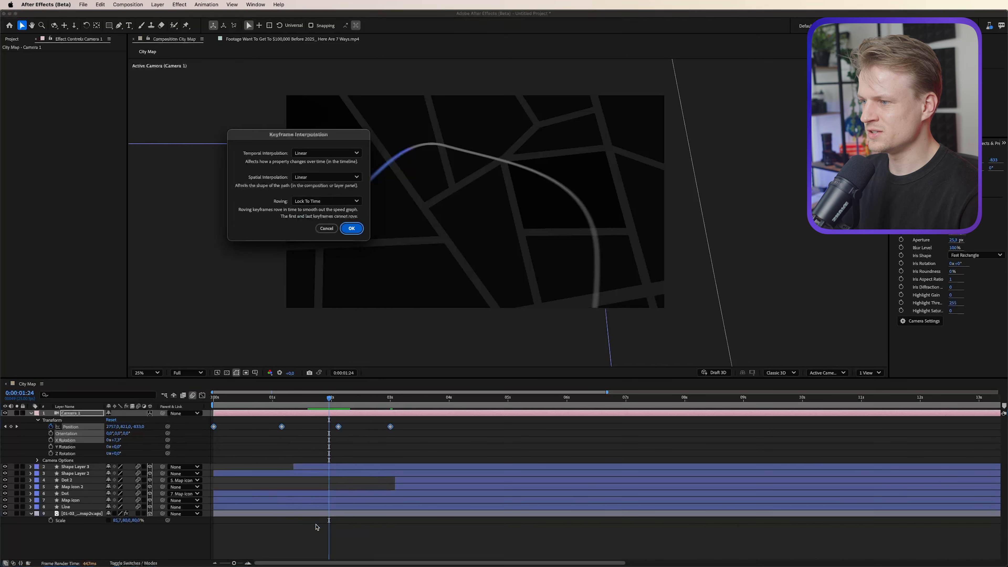
left_click(299, 155)
left_click(308, 189)
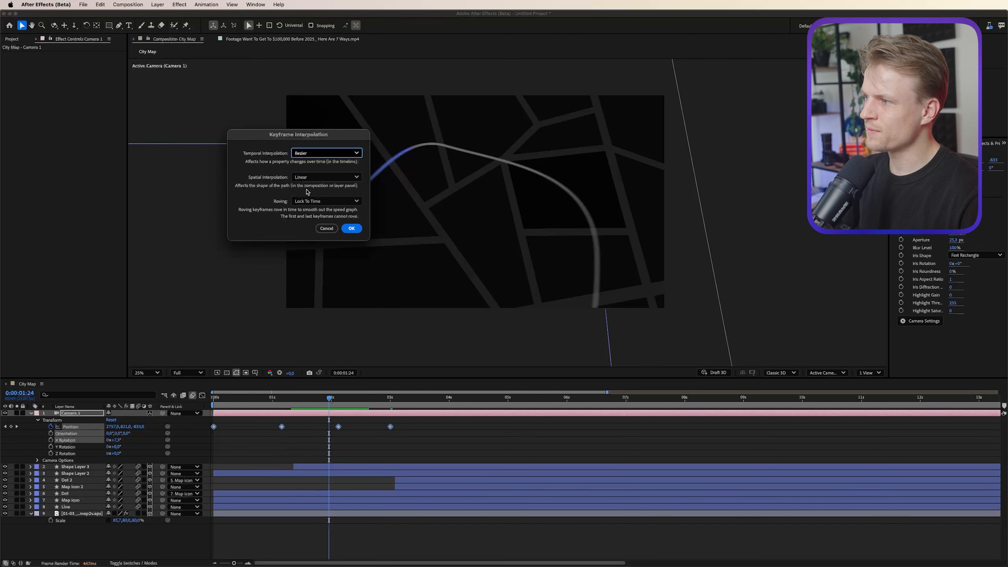
left_click(305, 177)
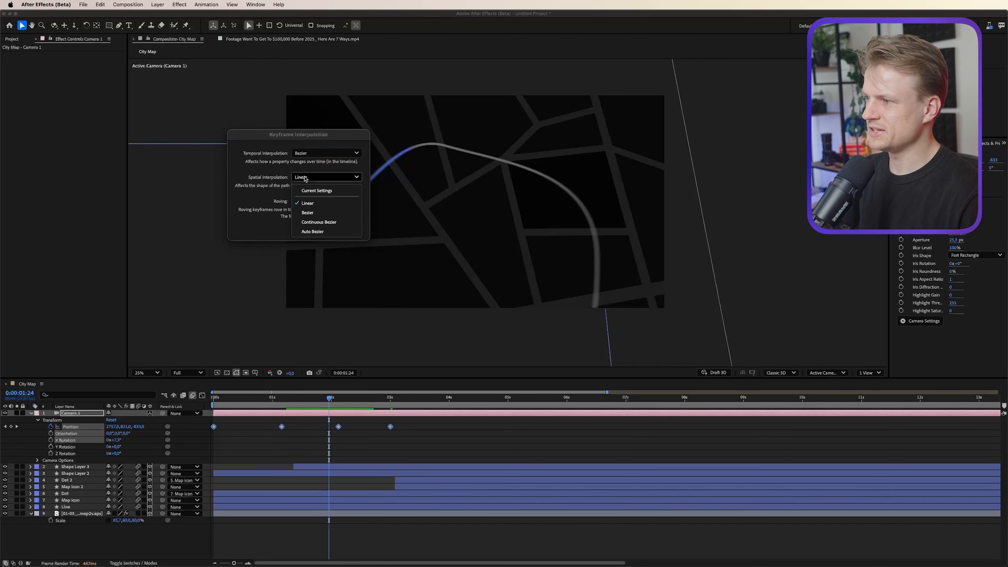
left_click(316, 212)
left_click(353, 228)
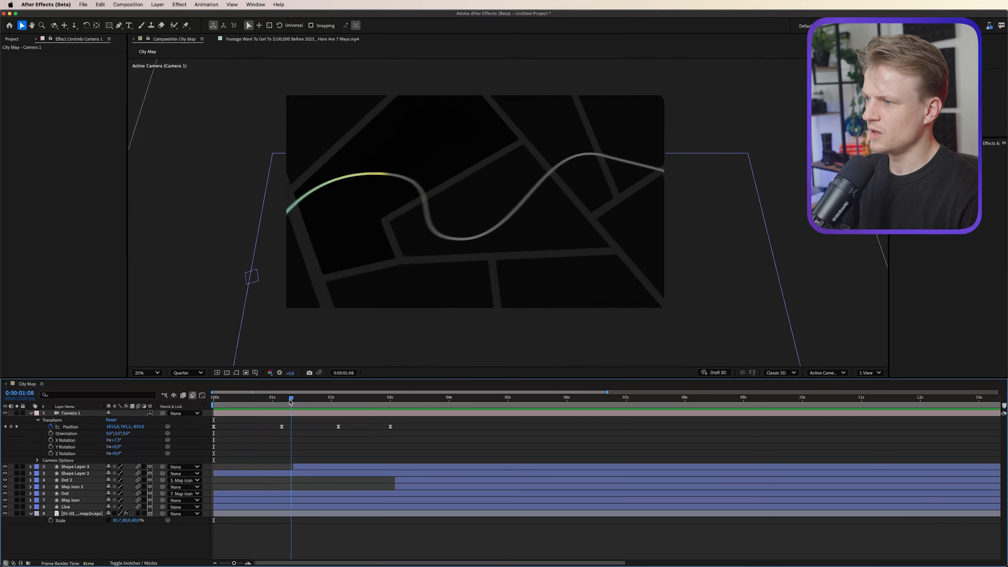
- Stretch all Camera 1 position keyframes proportionally over time so the last one lands at 0:00:05:00
left_click_drag(291, 405, 507, 402)
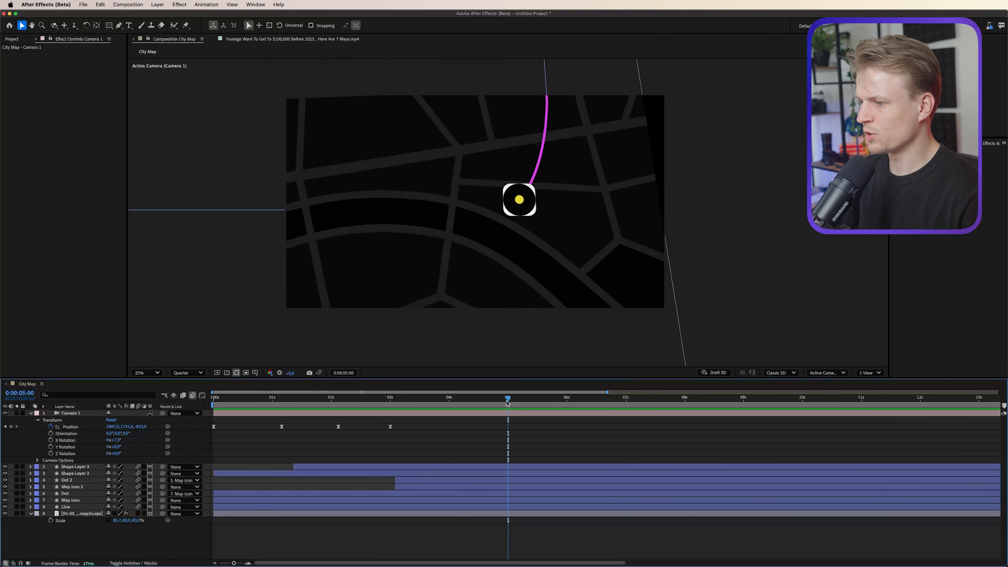
left_click(79, 414)
left_click_drag(469, 450, 179, 415)
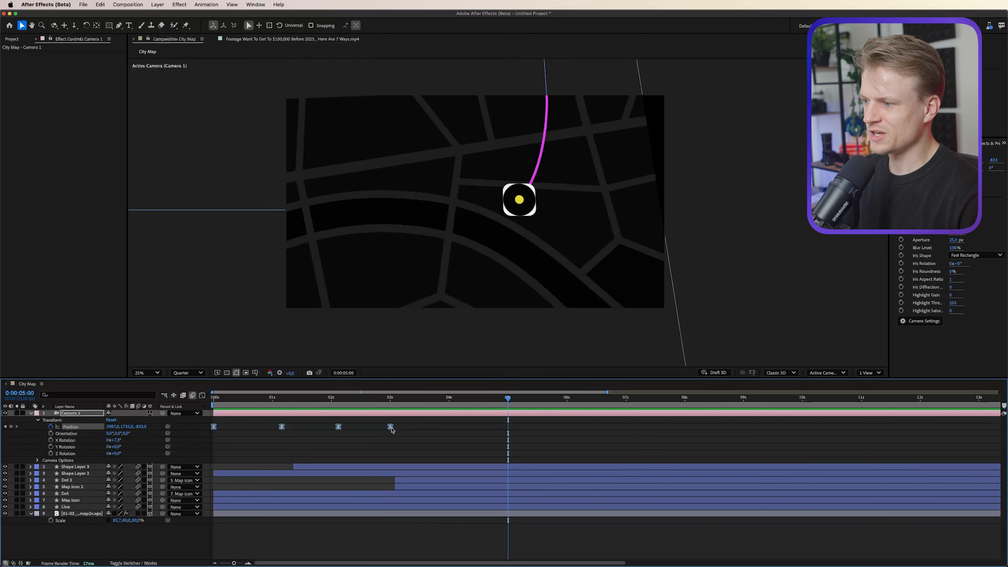
left_click_drag(391, 427, 509, 428)
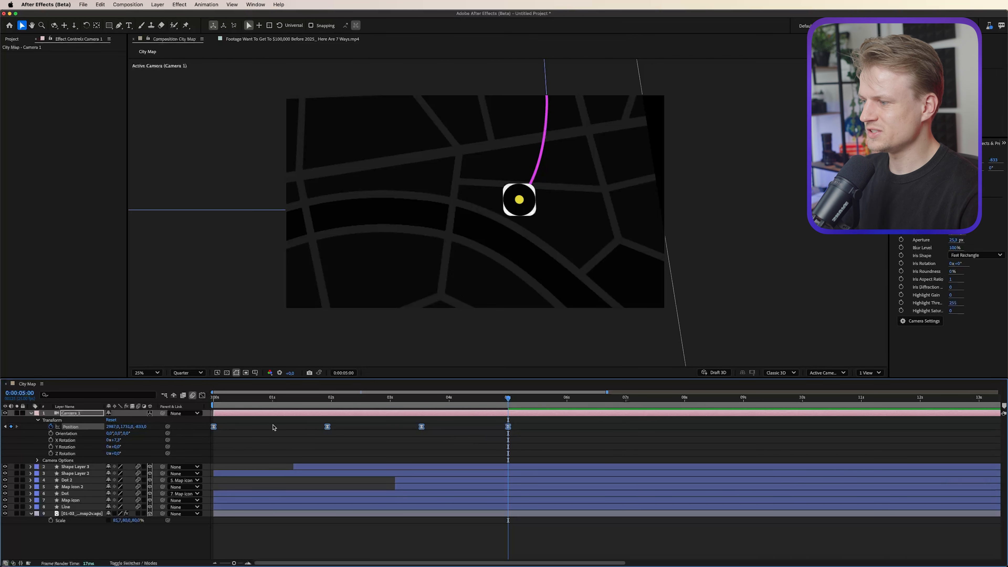
- Reveal the Line layer's End keyframes and move the last one to 0:00:05:00
left_click(74, 508)
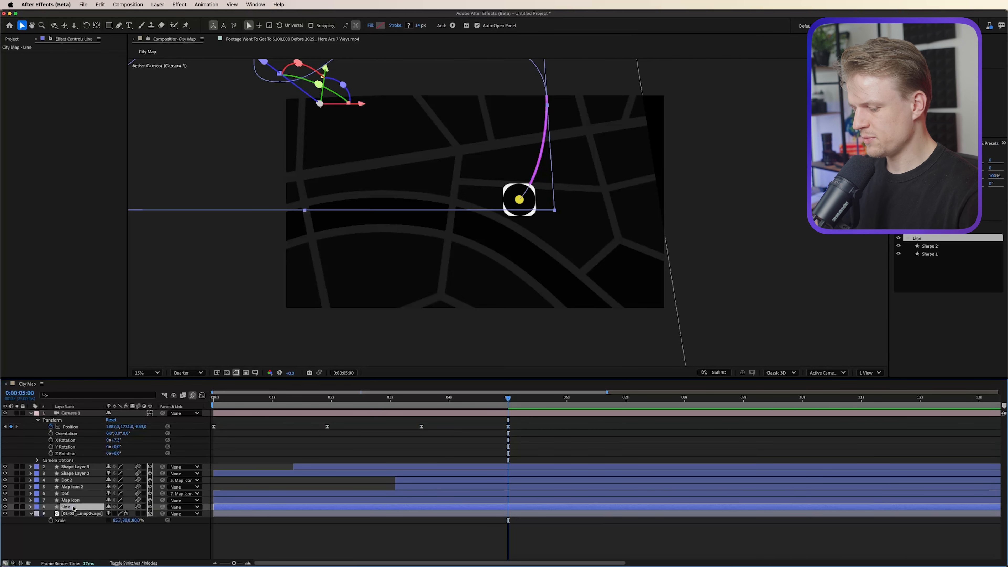
key("u")
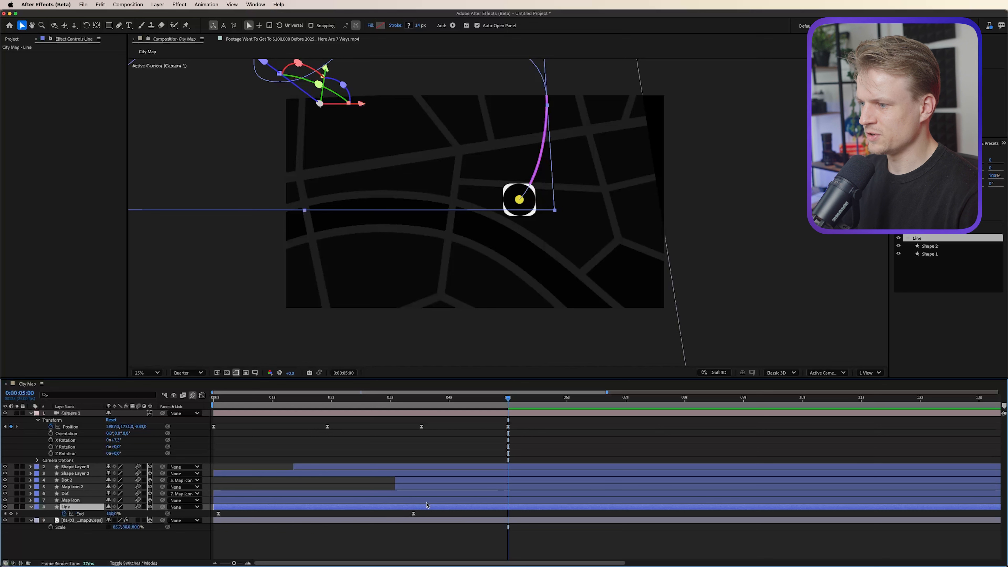
left_click_drag(413, 516, 508, 514)
- Show Camera 1's position speed graph and slightly shorten the first keyframe's easing handle
key("Home")
left_click(71, 427)
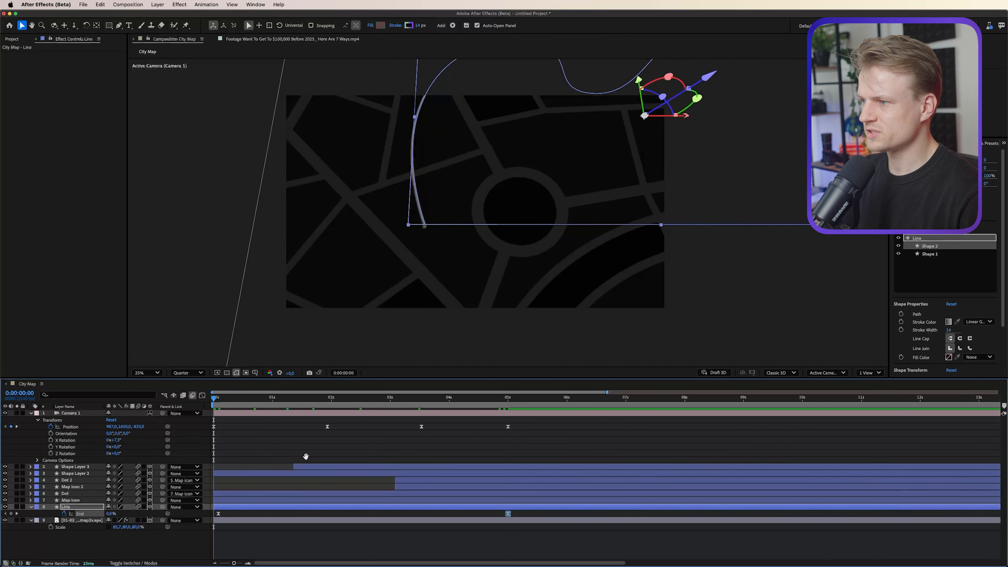
key("shift+F3")
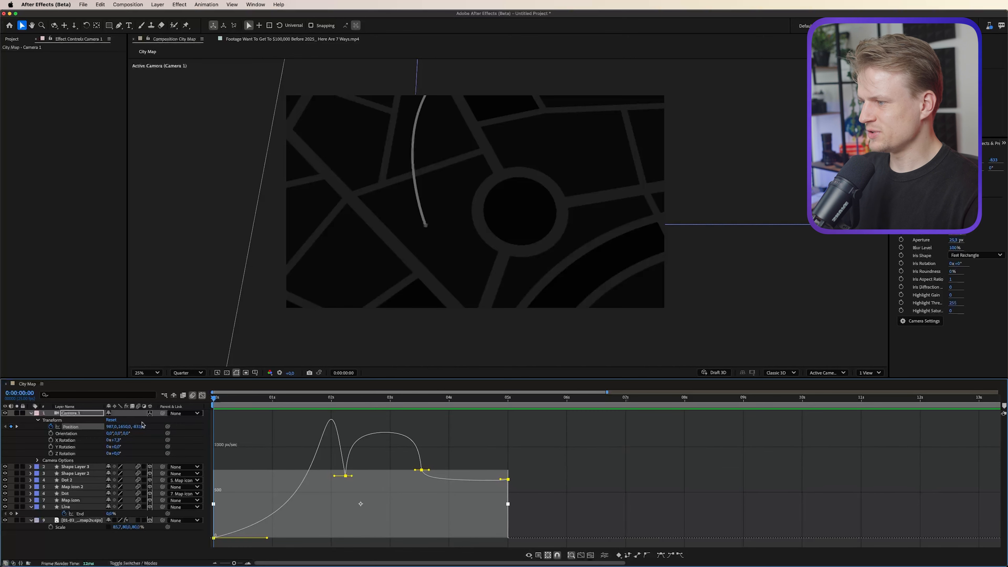
left_click(202, 395)
left_click(202, 395)
left_click_drag(244, 492, 198, 553)
mouse_move(265, 540)
left_mouse_down()
mouse_move(251, 540)
mouse_move(265, 540)
mouse_move(263, 439)
mouse_move(259, 542)
left_mouse_up()
key("space")
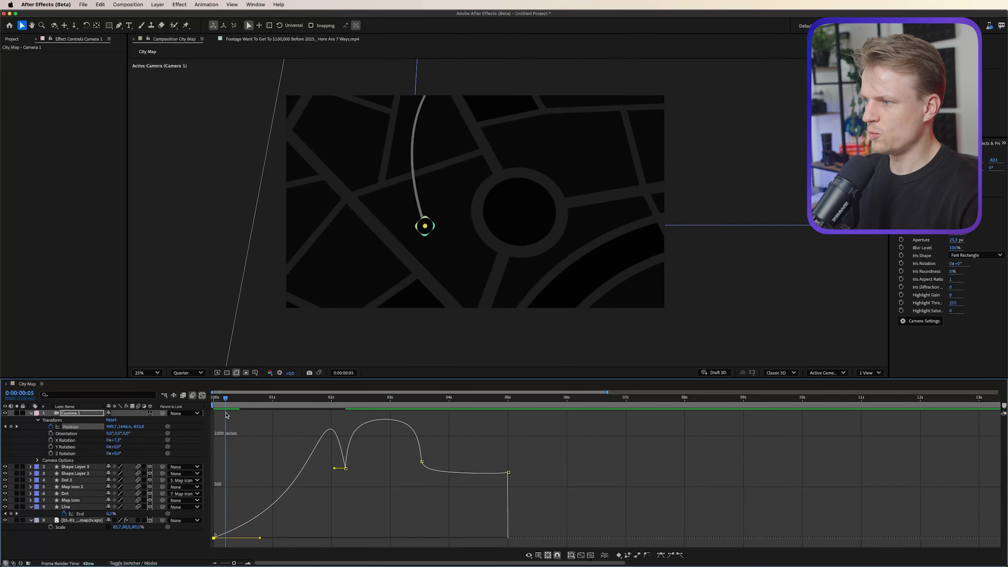
- Ease Camera 1's position speed down to zero at the last keyframe at 0:00:05:00
left_click_drag(261, 413, 456, 415)
left_click_drag(556, 447, 481, 538)
mouse_move(373, 405)
left_mouse_down()
mouse_move(360, 406)
mouse_move(437, 405)
mouse_move(372, 406)
left_mouse_up()
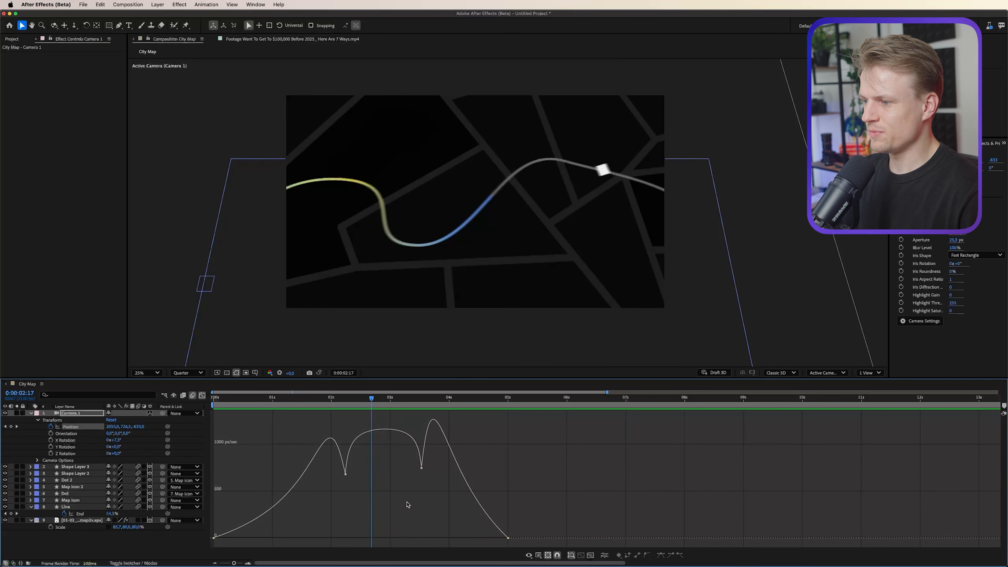
- Raise the speed dips at Camera 1's two middle position keyframes to smooth the curve, and preview the motion
left_click_drag(389, 491, 440, 426)
left_click_drag(373, 404, 303, 405)
left_click_drag(366, 497, 404, 419)
key("space")
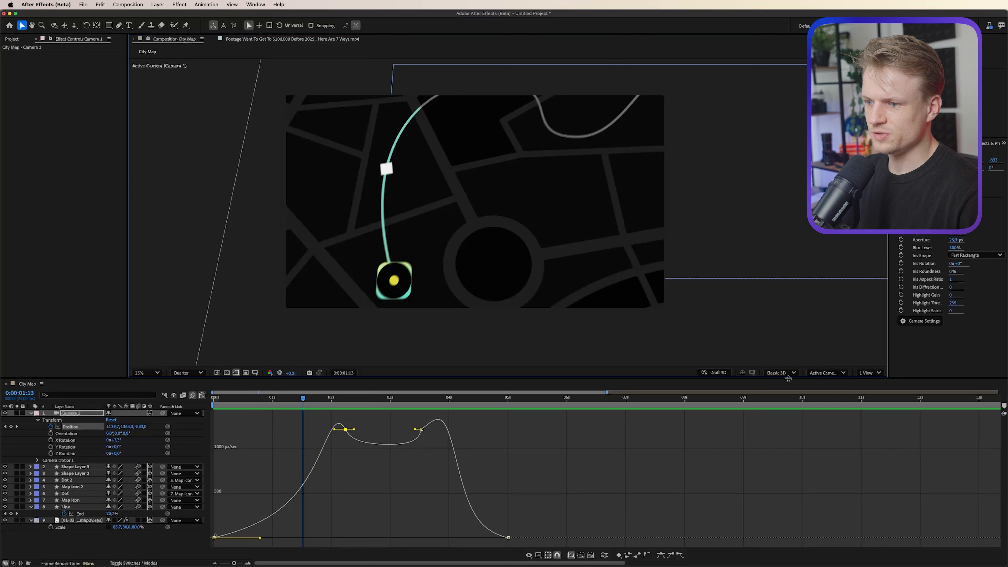
- Switch the composition to the Front view and try pulling the third Camera 1 position keyframe's outgoing path handle upward
left_click(817, 375)
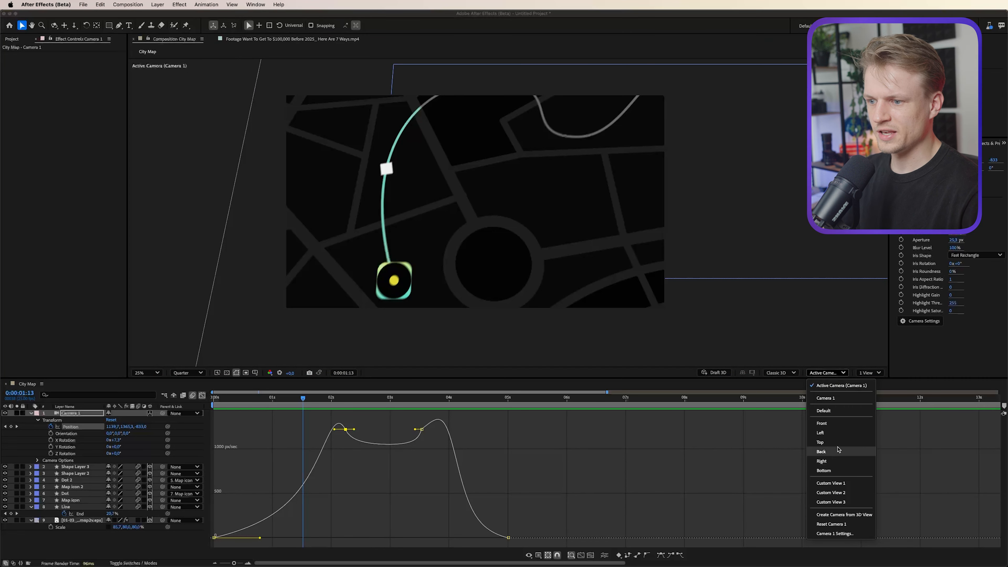
left_click(821, 423)
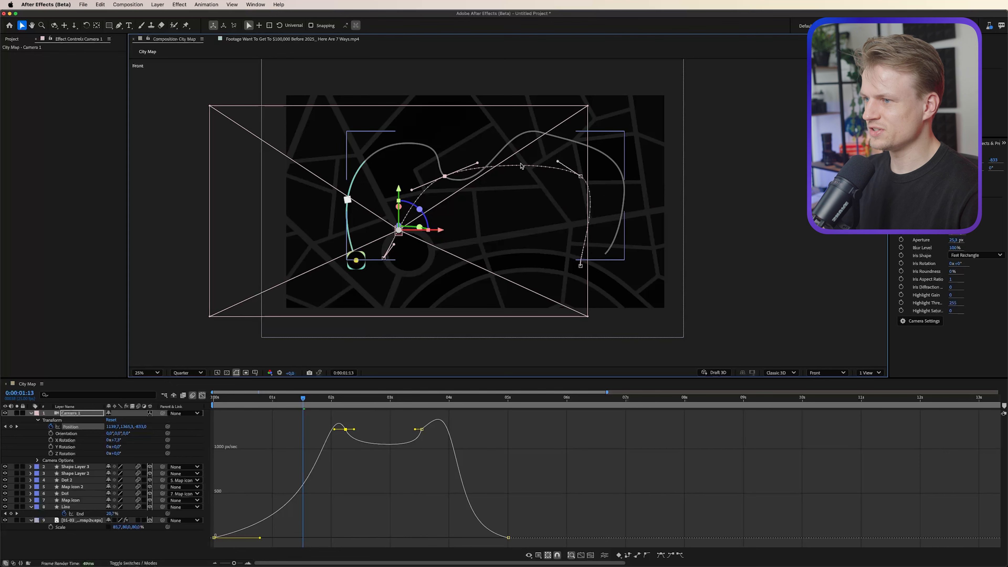
key("period")
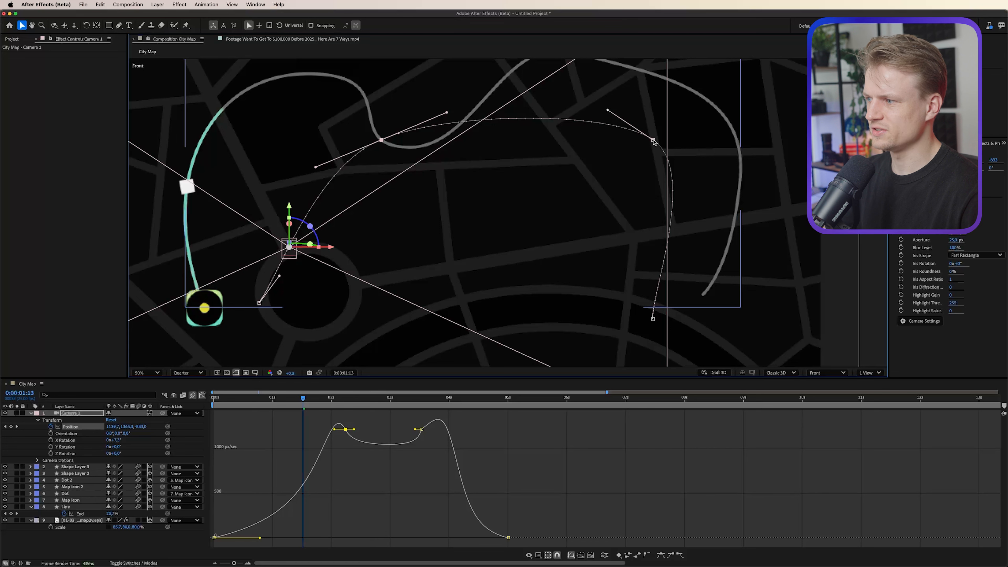
left_click(201, 395)
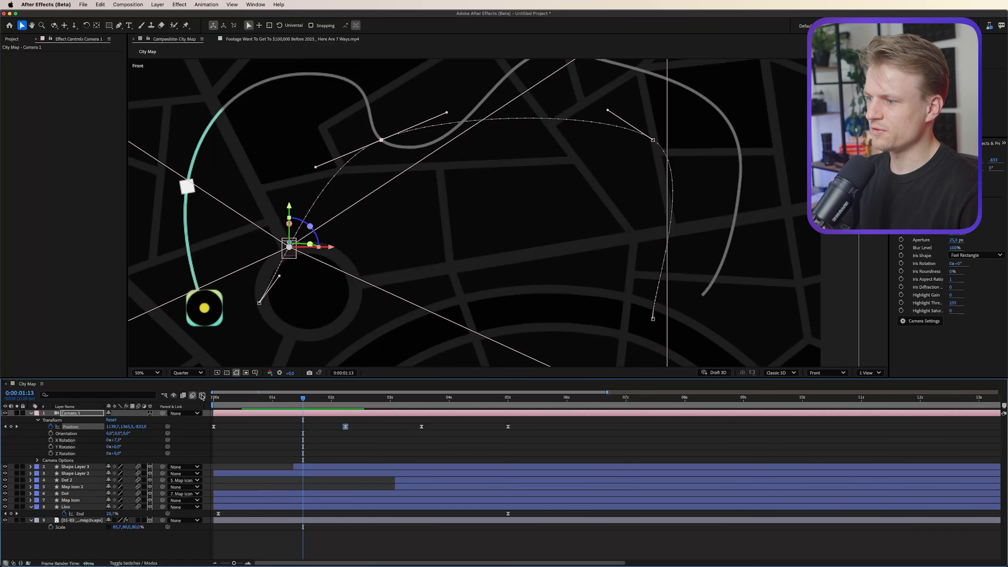
left_click(421, 427)
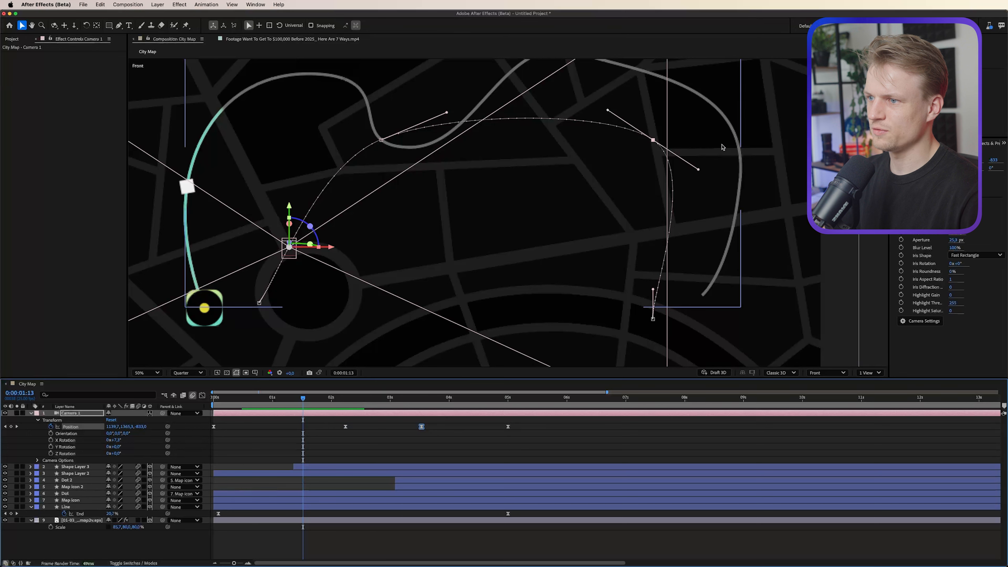
left_click_drag(698, 169, 715, 72)
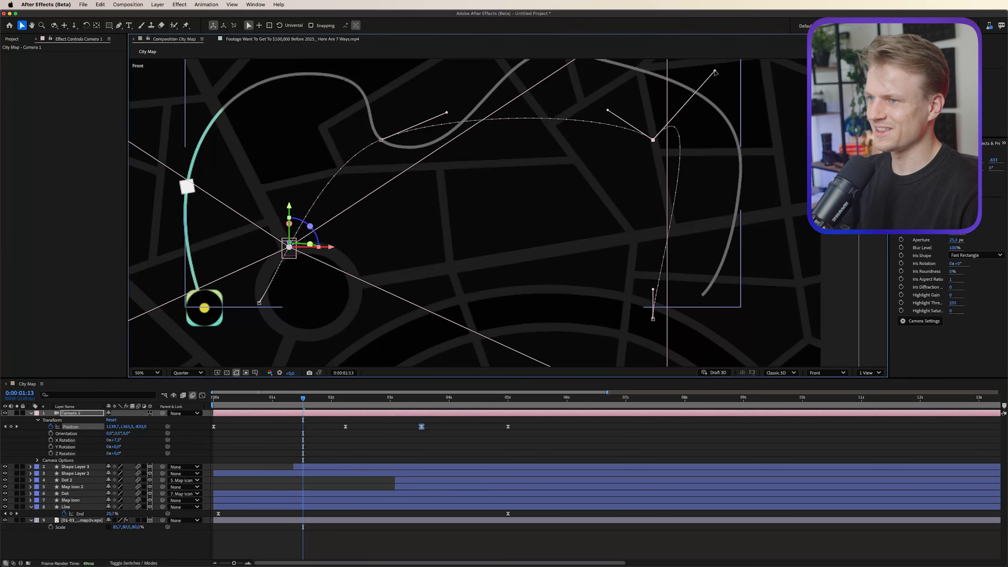
key("super+z")
- Use the Convert Vertex tool to lengthen the third Camera 1 position keyframe's outgoing path handle slightly, widening the curve towards the route's end
left_click(118, 26)
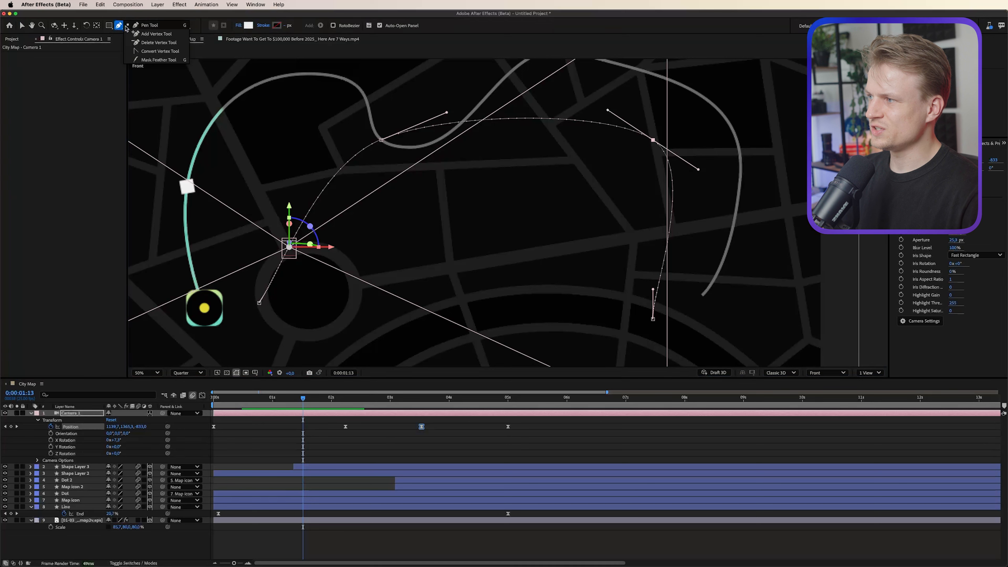
left_click(173, 55)
left_click_drag(698, 170, 782, 217)
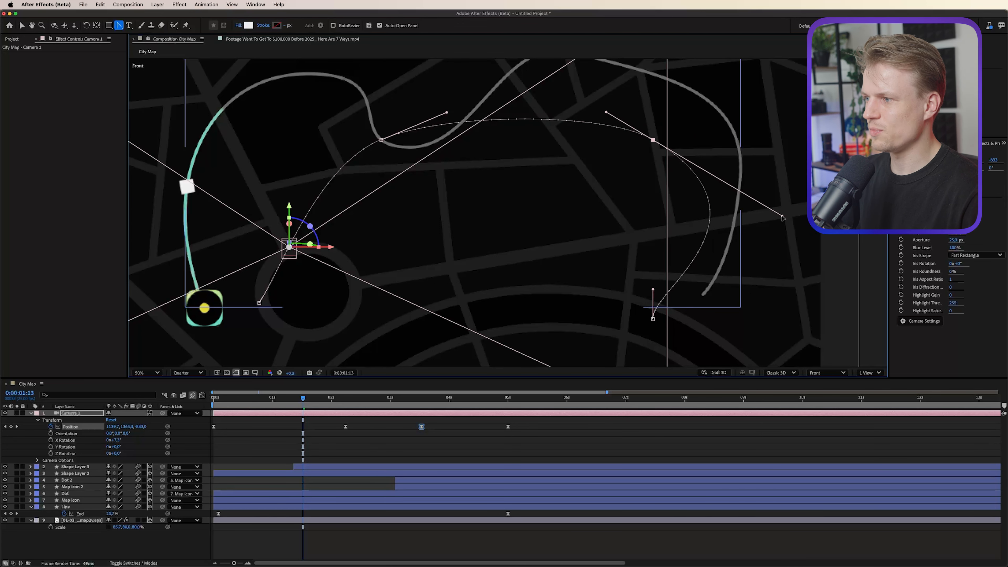
left_click_drag(297, 399, 446, 413)
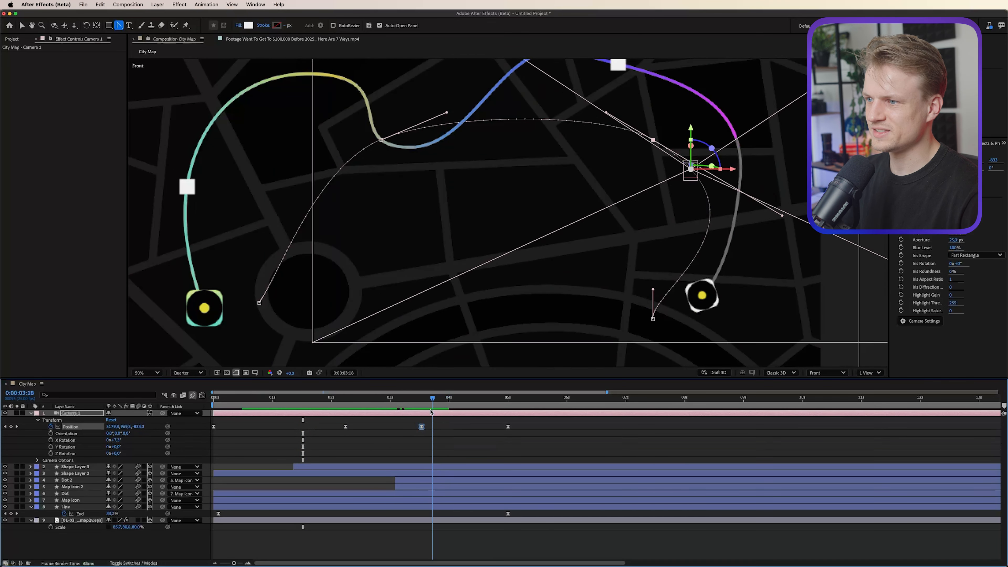
key("space")
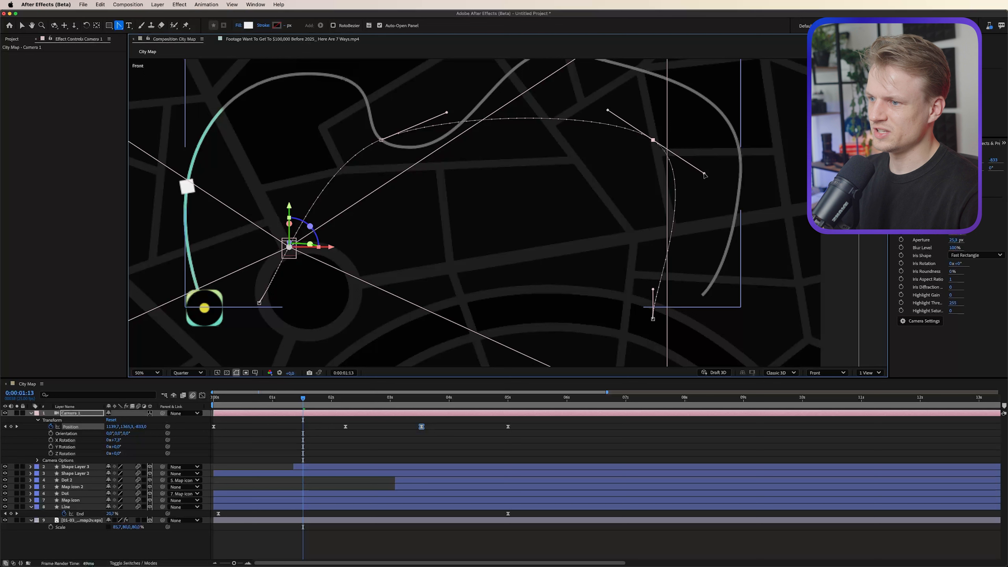
left_click_drag(710, 182, 708, 184)
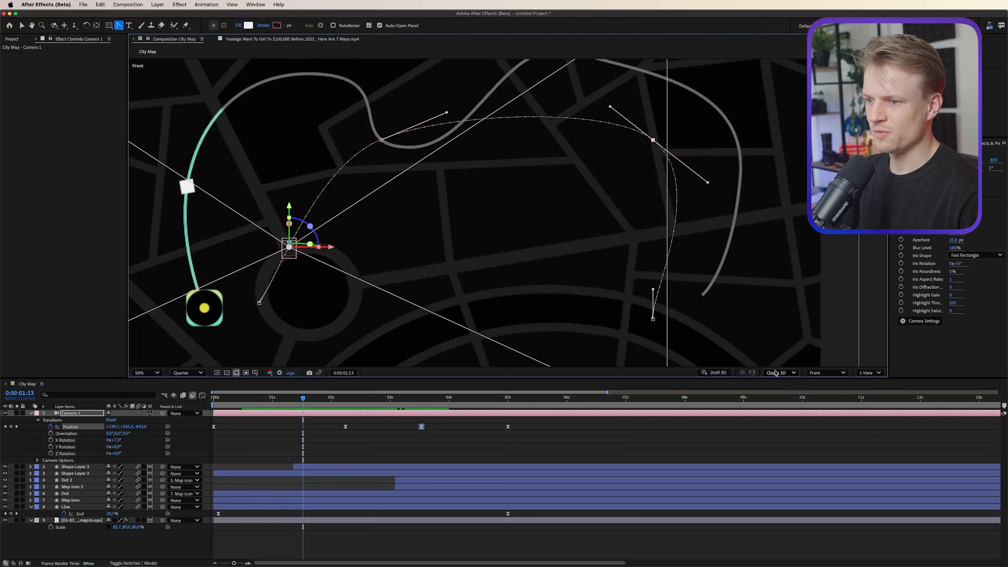
- Return to the Active Camera view, preview the camera move, and go back to 0:00:00:00
left_click(812, 373)
left_click(823, 387)
left_click(301, 400)
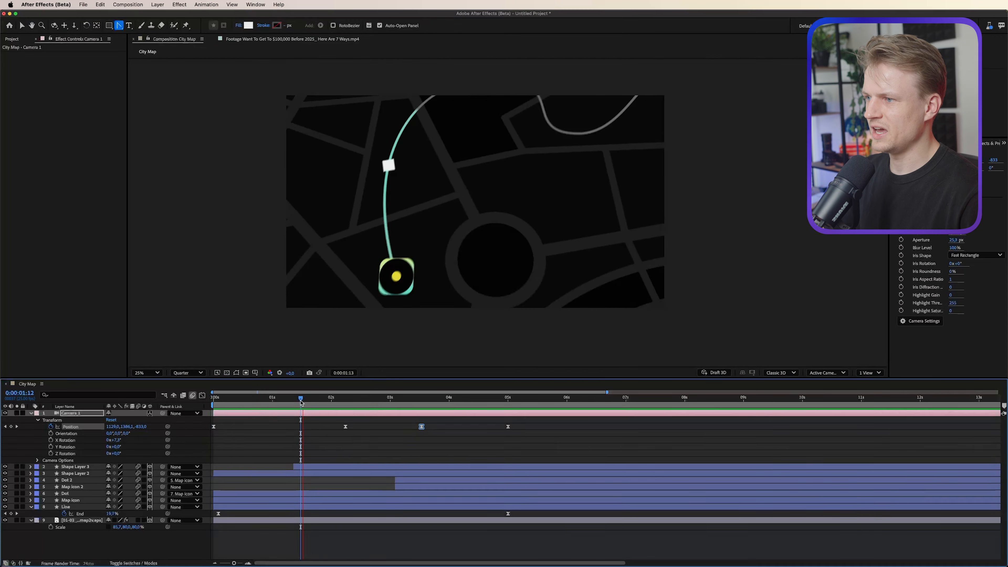
key("space")
left_click(214, 402)
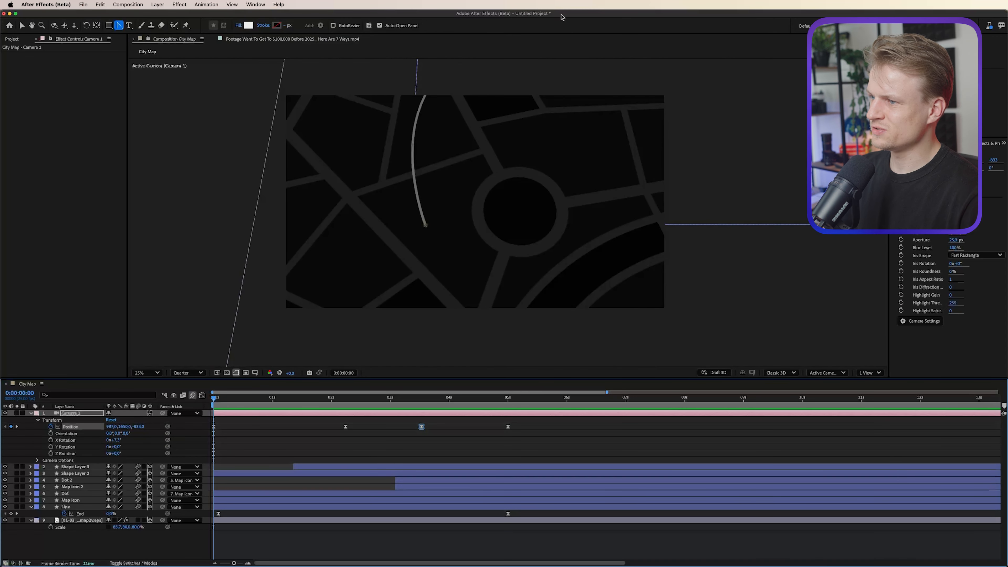
- Add an adjustment layer on top with a Gaussian Blur and raise its Blurriness to about 62
left_click(157, 4)
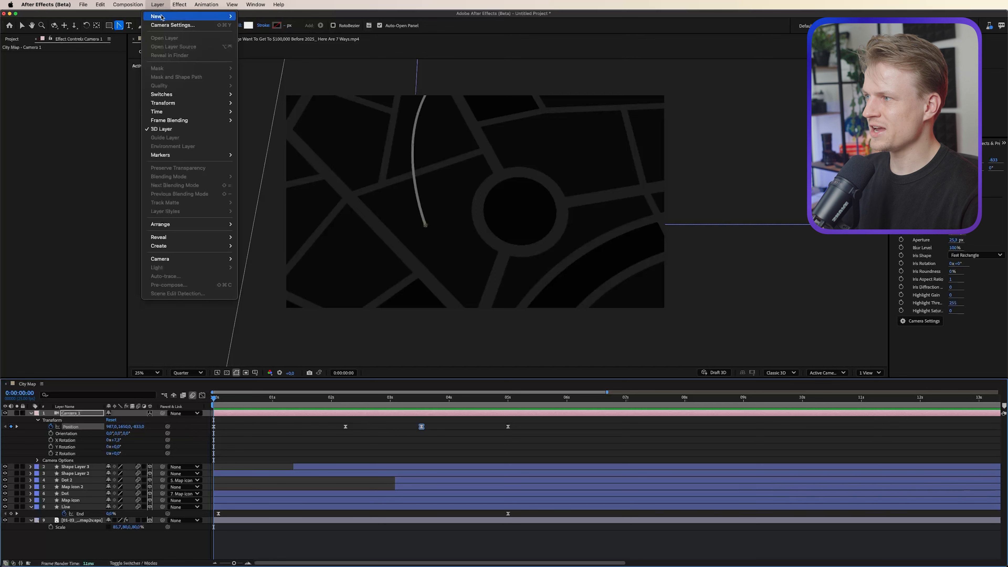
mouse_move(179, 16)
left_click(270, 69)
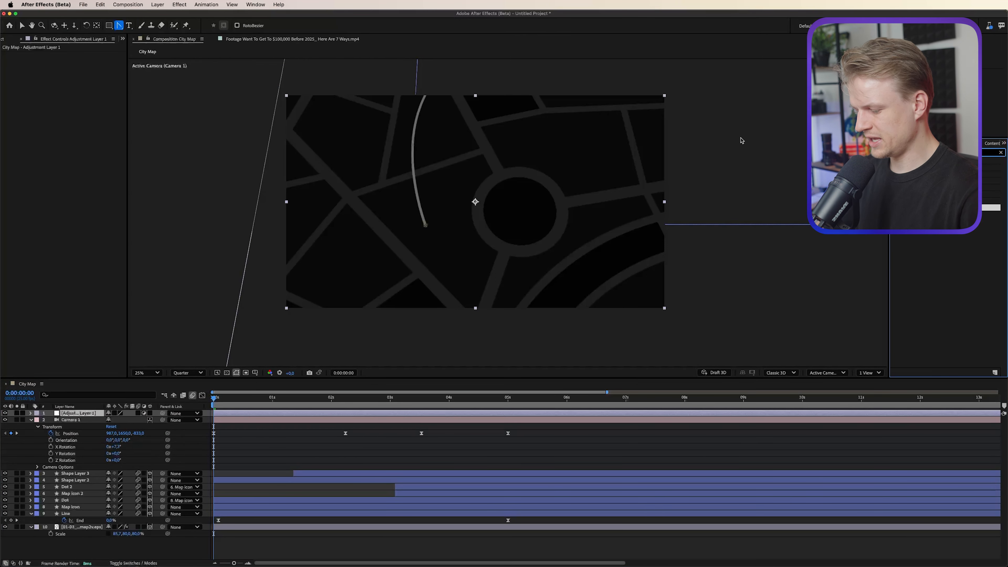
type("gau")
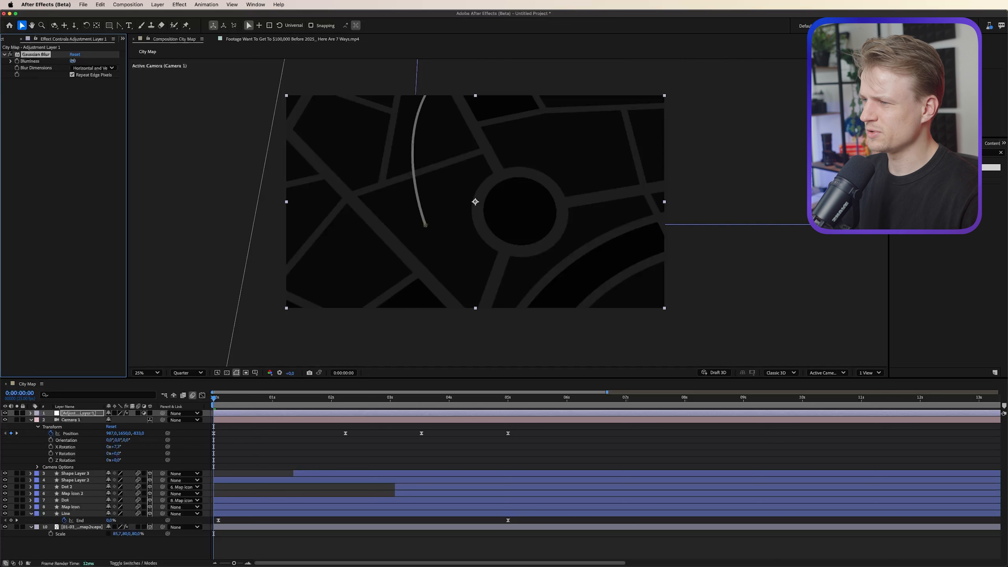
left_click_drag(78, 61, 287, 59)
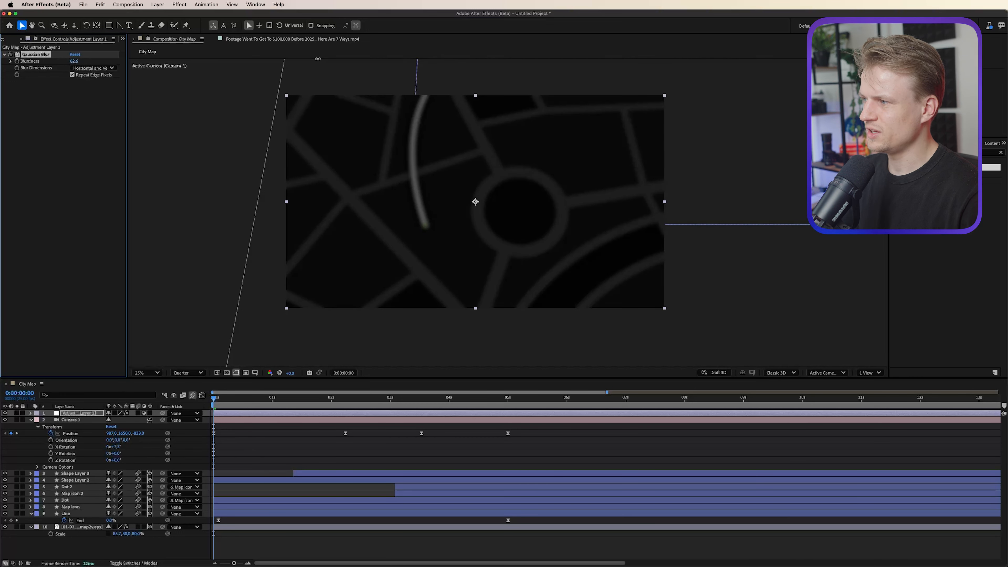
- Draw a large centred elliptical mask on the adjustment layer, extending past the frame's upper and lower edges, and set its mode to Subtract
left_click(109, 26)
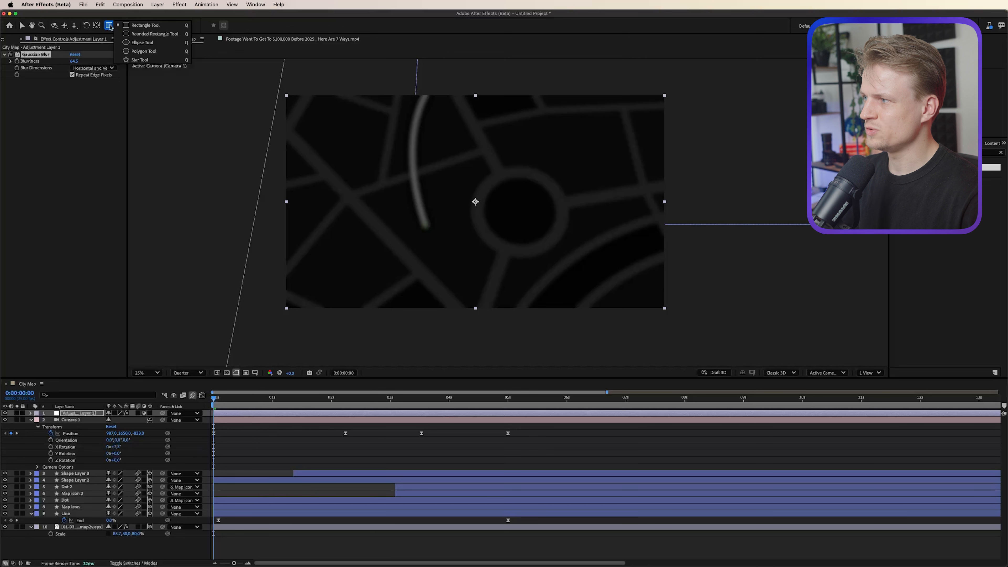
left_click(142, 42)
scroll(507, 213, "down", 1)
left_click_drag(574, 105, 418, 304)
key("period")
left_click(113, 426)
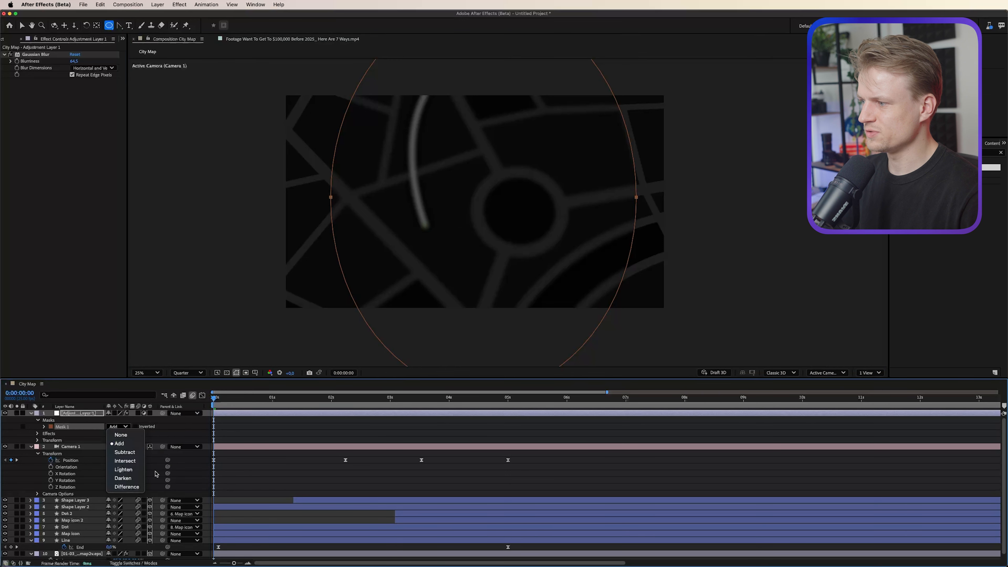
left_click(125, 452)
- Set the mask's feather to 100 pixels and check the blurred edges at 0:00:01:18
type("f")
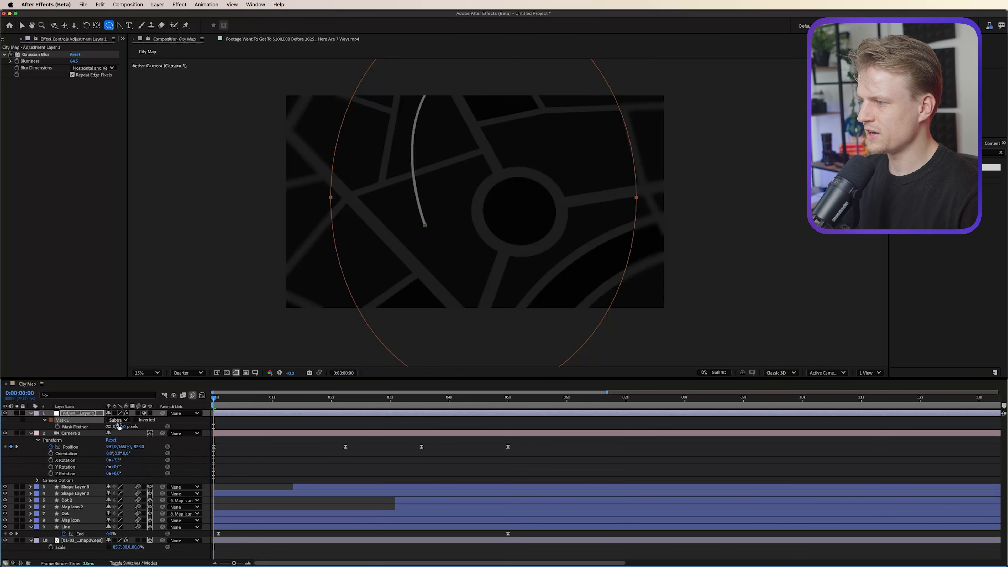
type("100")
key("Return")
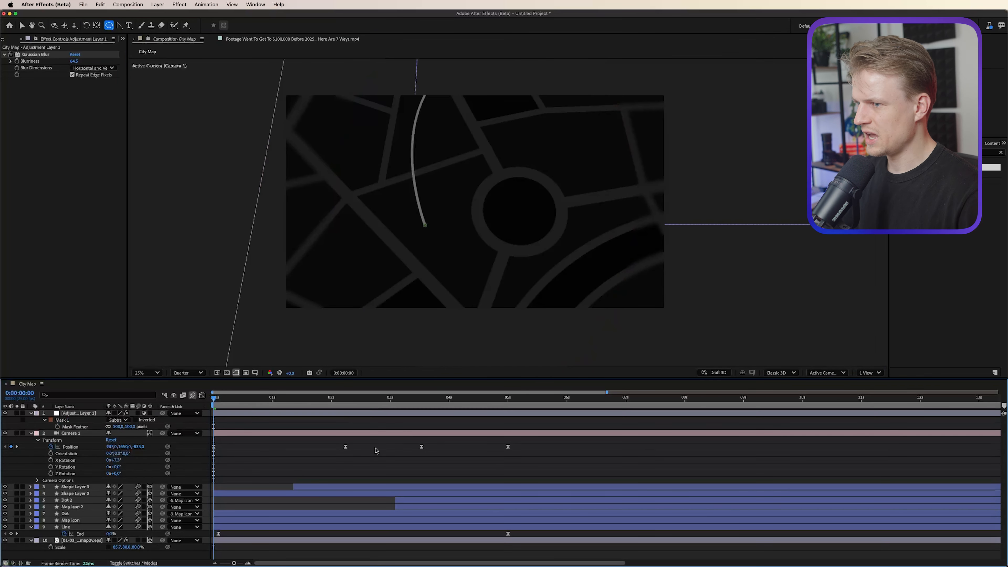
left_click_drag(245, 401, 315, 404)
scroll(561, 114, "up", 3)
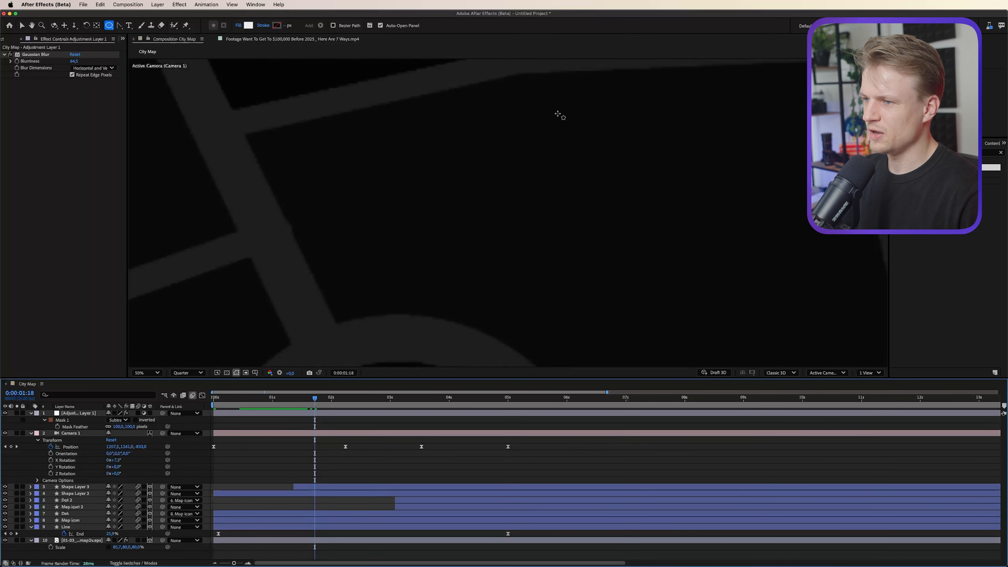
scroll(555, 139, "down", 1)
key("space")
left_click_drag(548, 165, 471, 255)
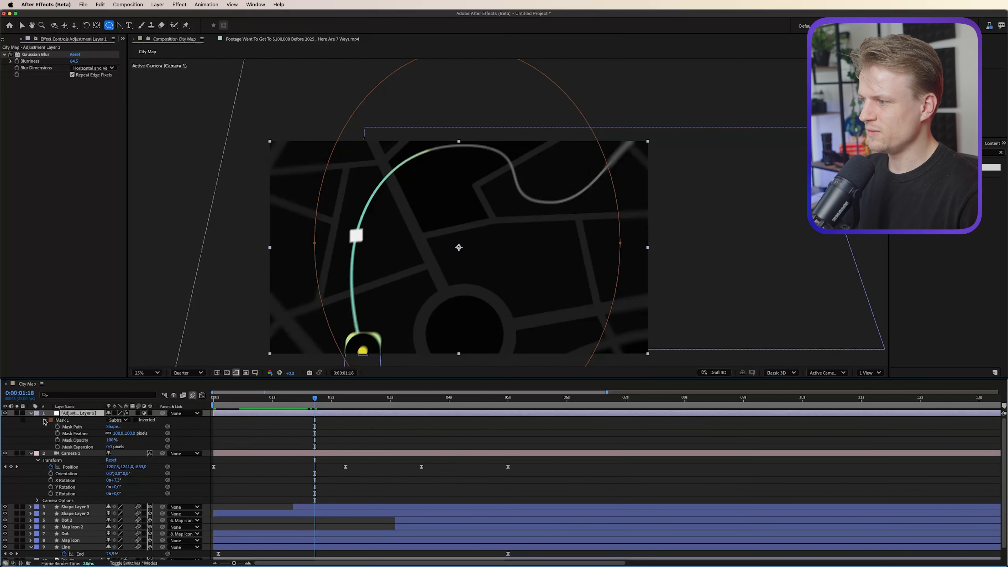
- Reveal all the properties of the adjustment layer's mask and narrow the ellipse slightly so the blur reaches further inward
left_click(45, 419)
left_click(44, 419)
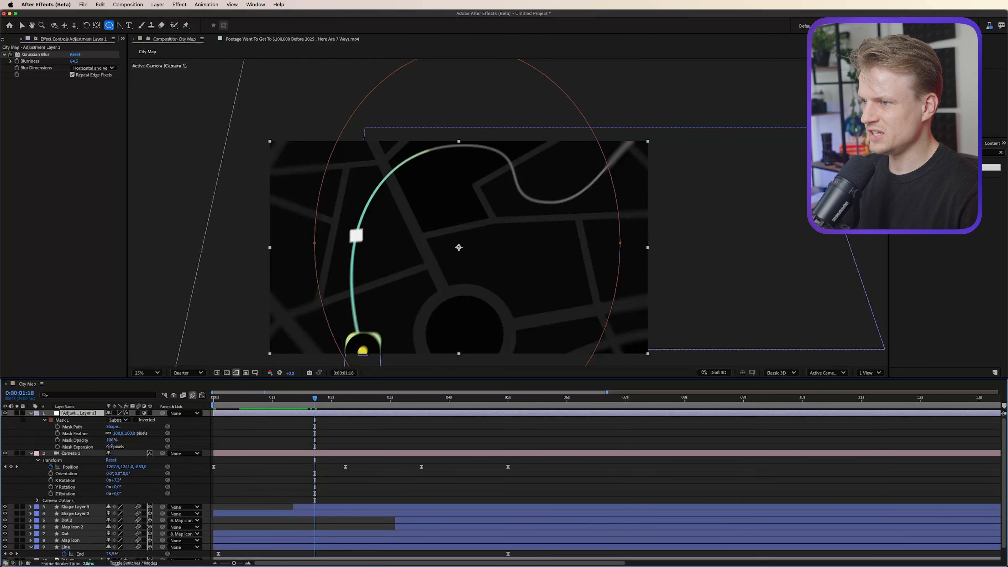
left_click_drag(108, 446, 77, 453)
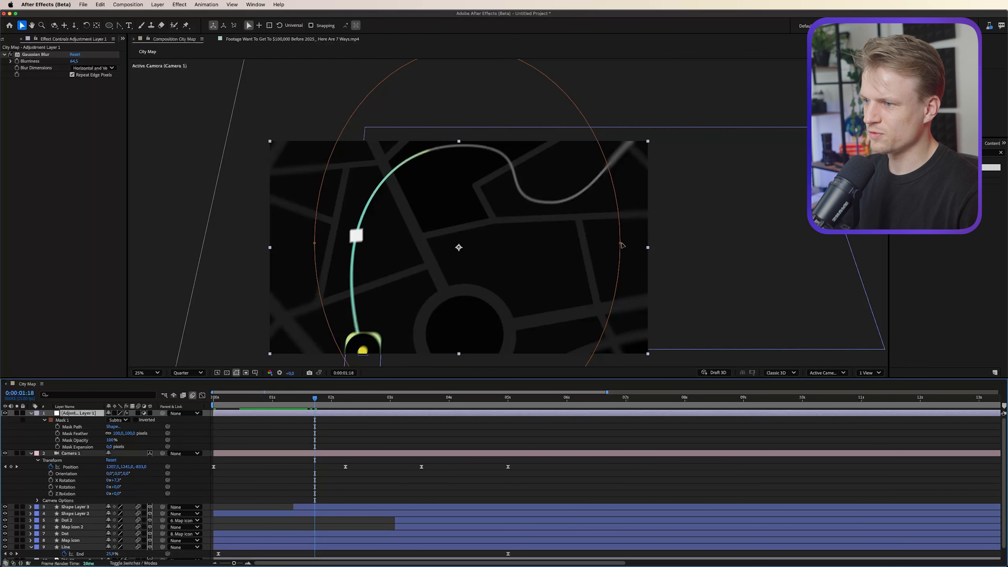
left_click(621, 244)
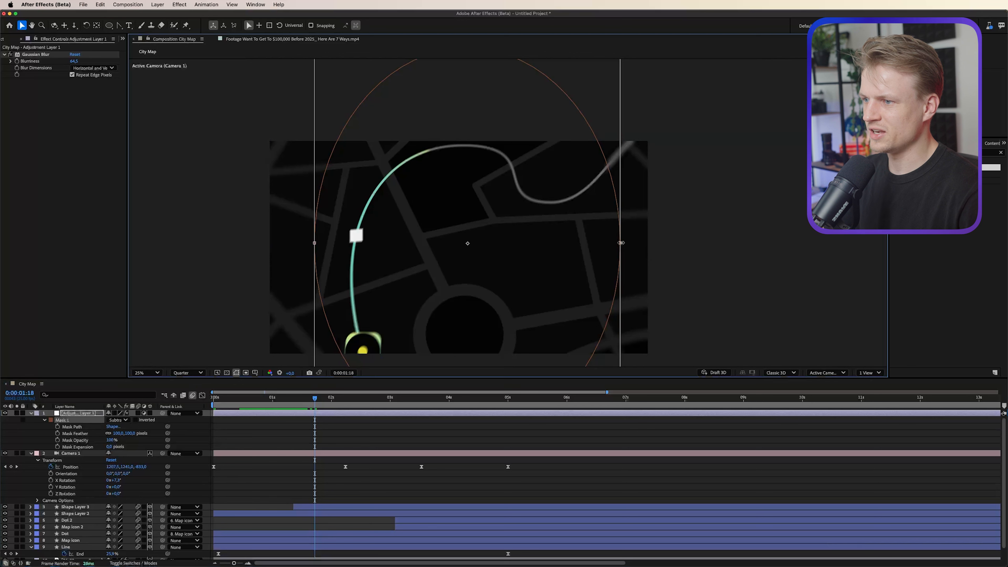
left_click_drag(619, 245, 599, 243)
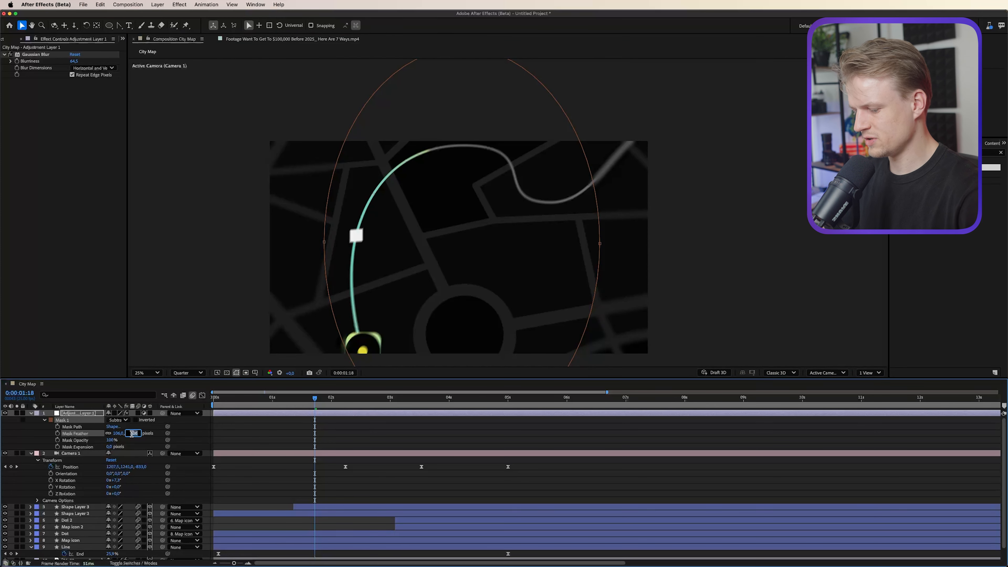
- Set the mask's feather to 200 pixels and inspect the softened blur along the route line at 0:00:02:11
scroll(520, 257, "down", 1)
left_click_drag(520, 258, 454, 214)
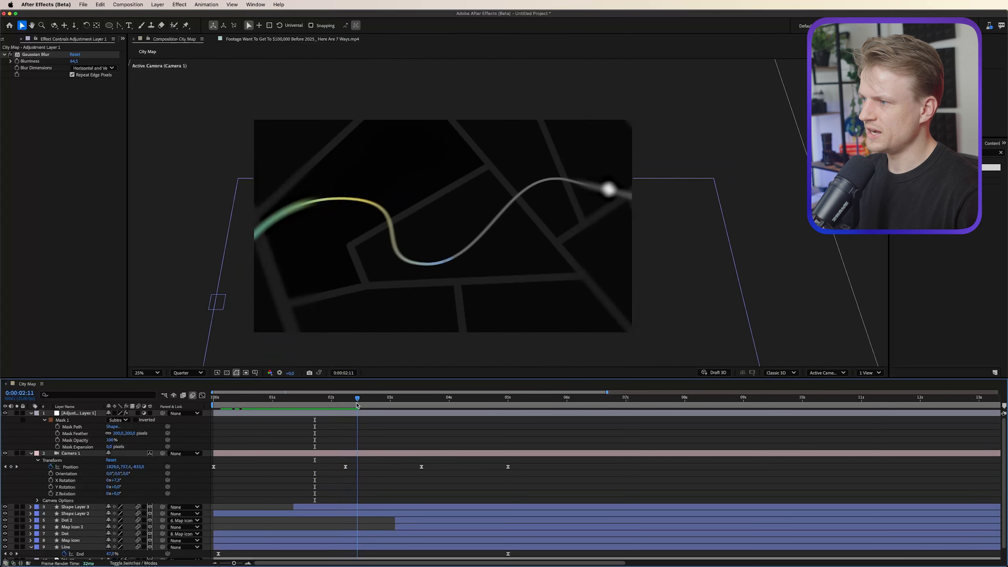
scroll(275, 200, "up", 2)
left_click_drag(275, 199, 428, 207)
left_click_drag(212, 157, 331, 163)
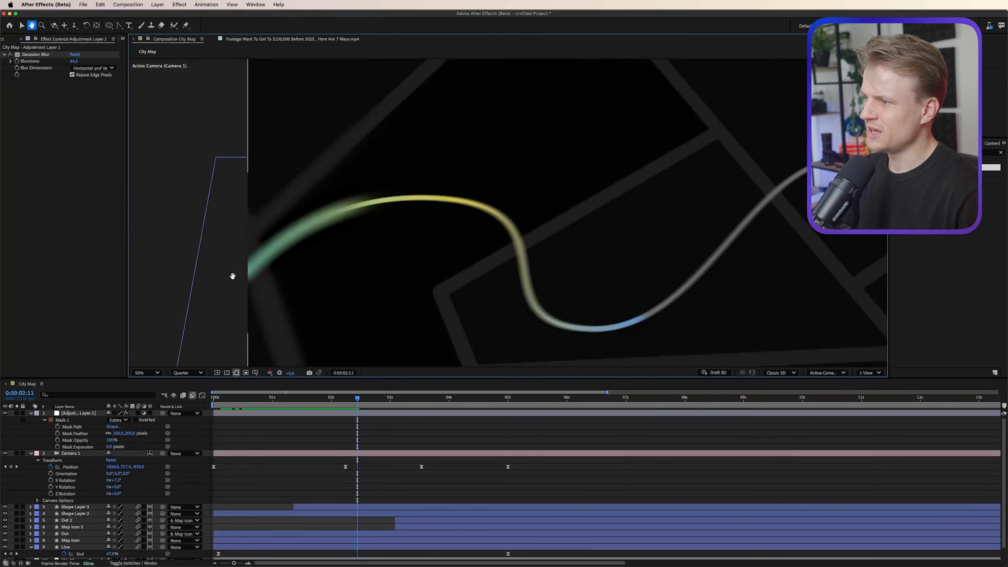